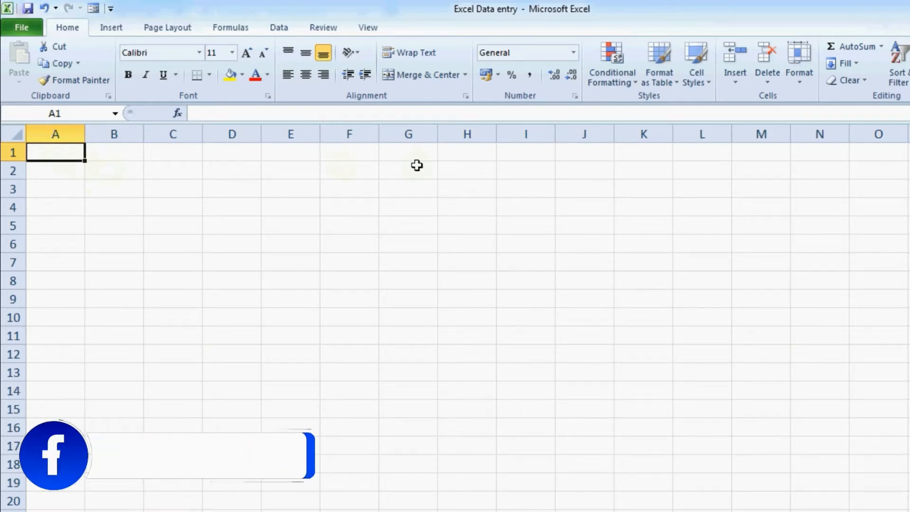
# Enter the title 'College Data Entry' in A1 and headers Sr.No., Name, Father's Name in row 2
pyautogui.write('Co')
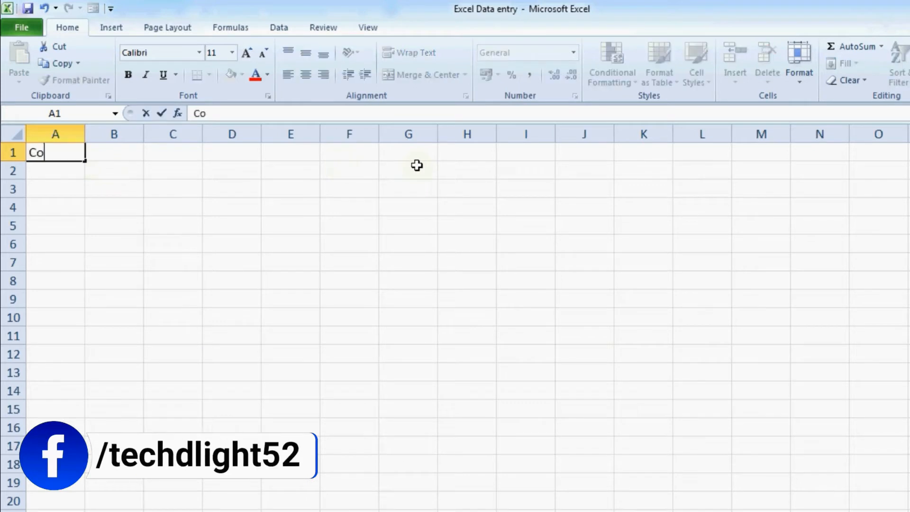
pyautogui.write('llege Dat')
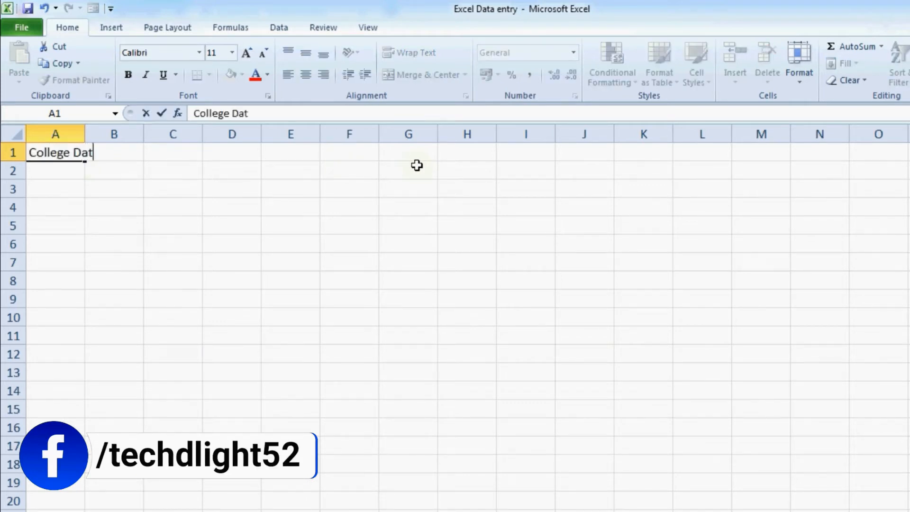
pyautogui.write('a Entry')
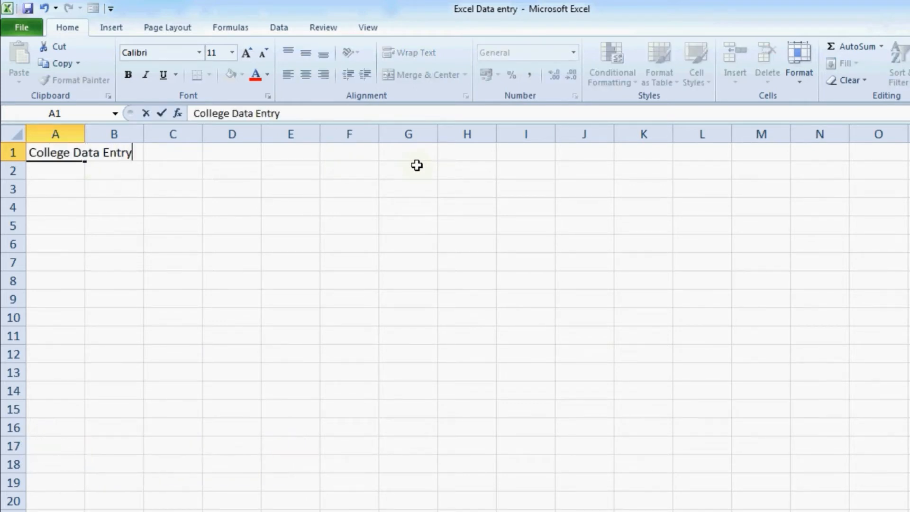
pyautogui.press('Return')
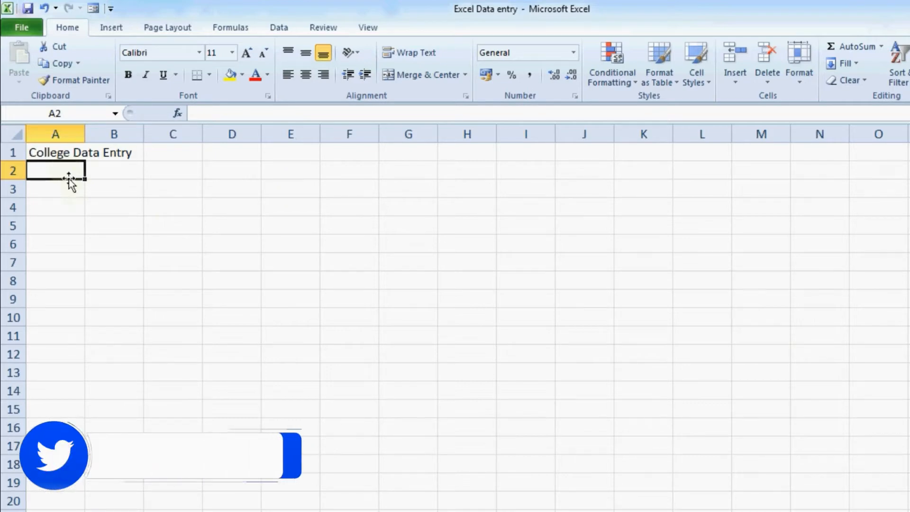
pyautogui.write('Sr.No')
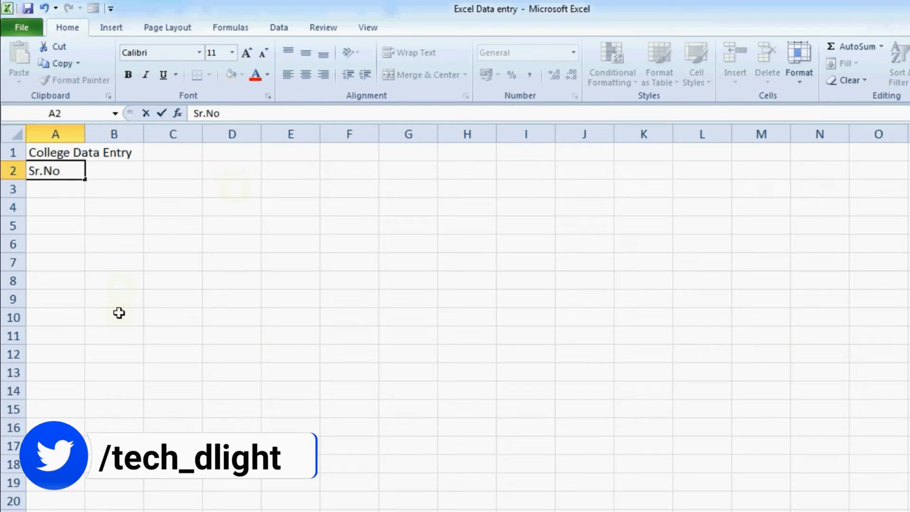
pyautogui.write('.')
pyautogui.press('Tab')
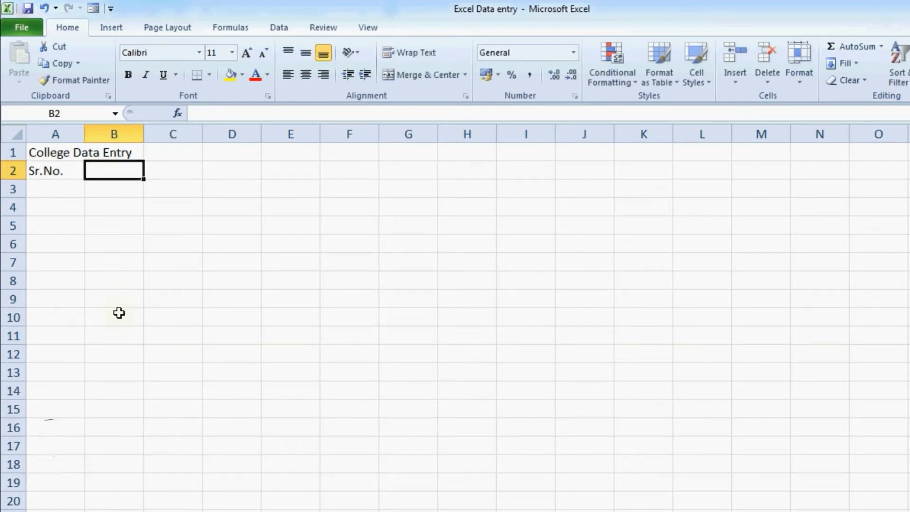
pyautogui.write('Name')
pyautogui.press('Tab')
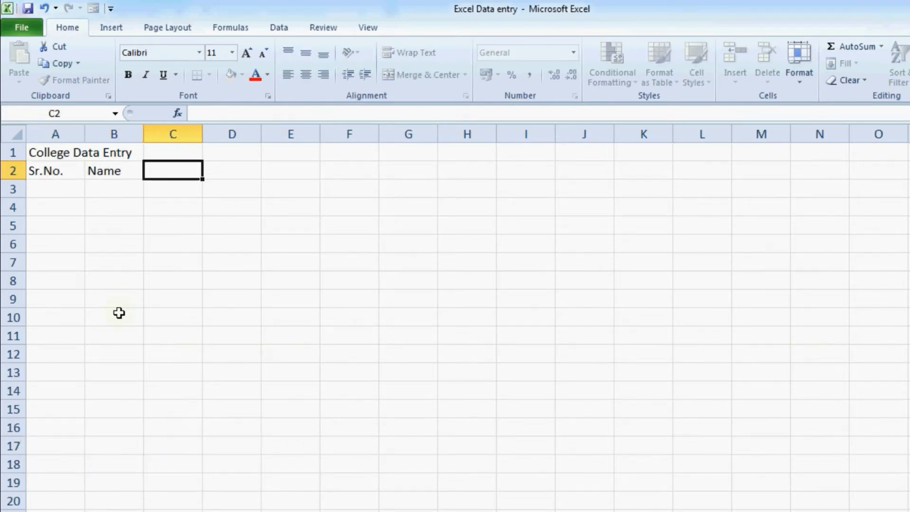
pyautogui.write('Fathers')
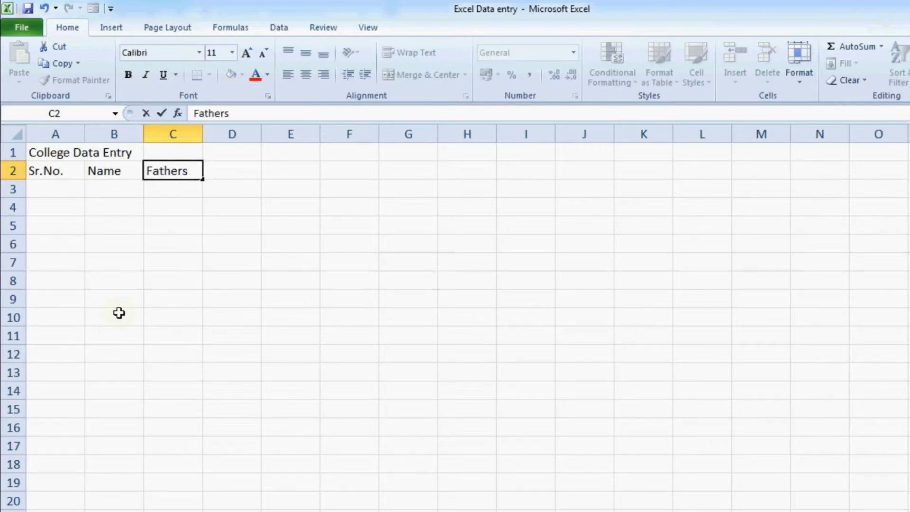
pyautogui.press('BackSpace')
pyautogui.write("'s Name")
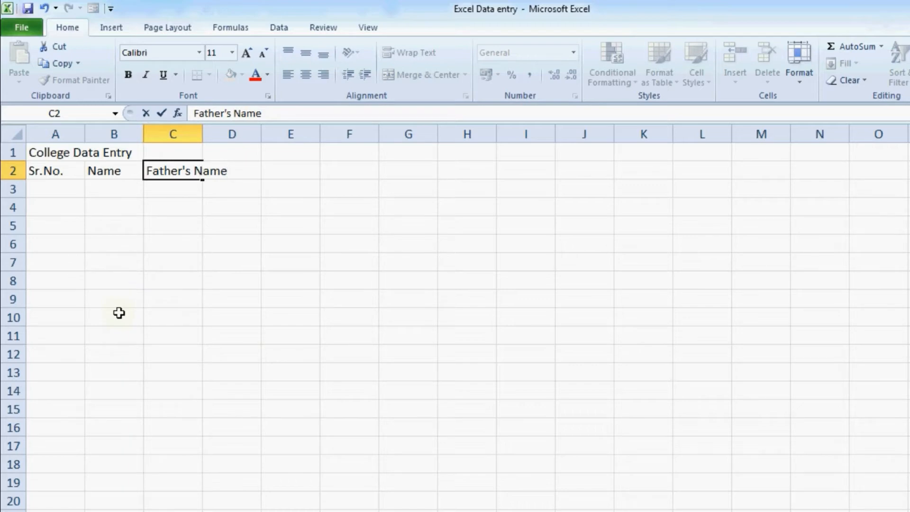
pyautogui.press('Tab')
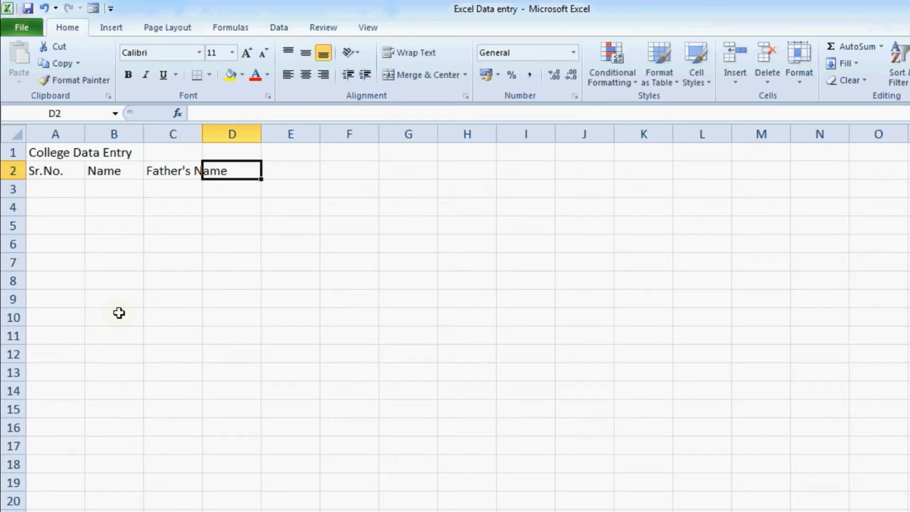
# Add the remaining headers DOB, Address, Subject, Date of Addmission and Session
pyautogui.write('DOB')
pyautogui.press('Tab')
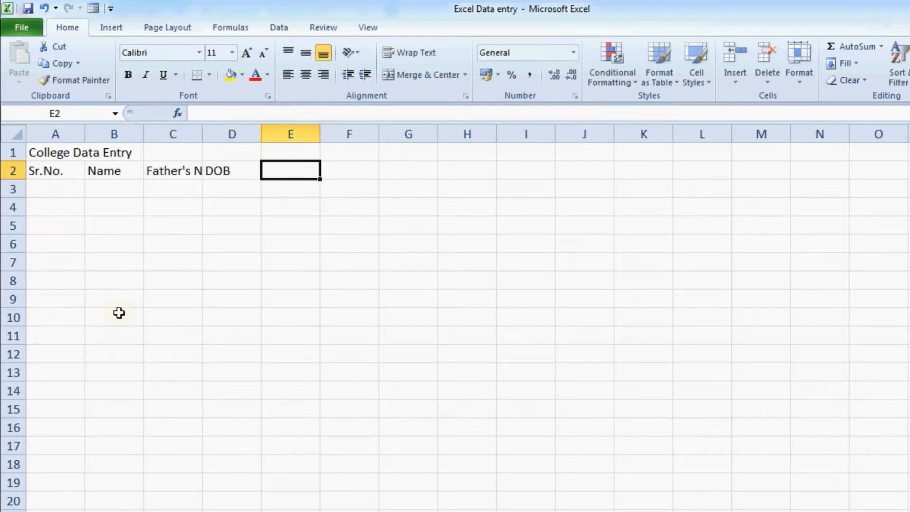
pyautogui.write('Address')
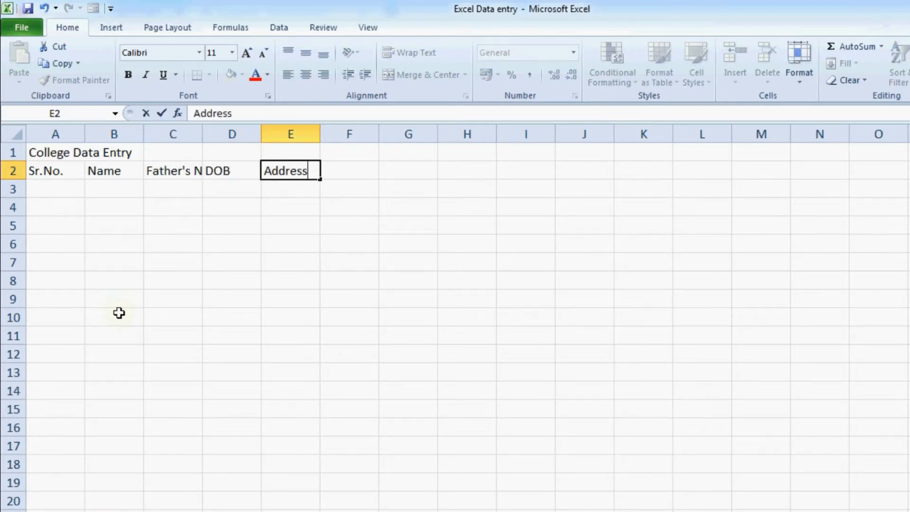
pyautogui.press('Tab')
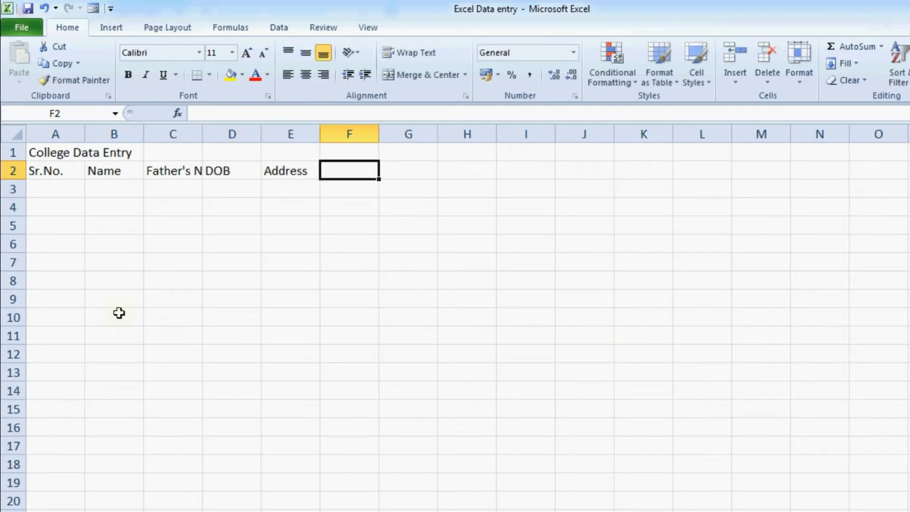
pyautogui.write('Subject')
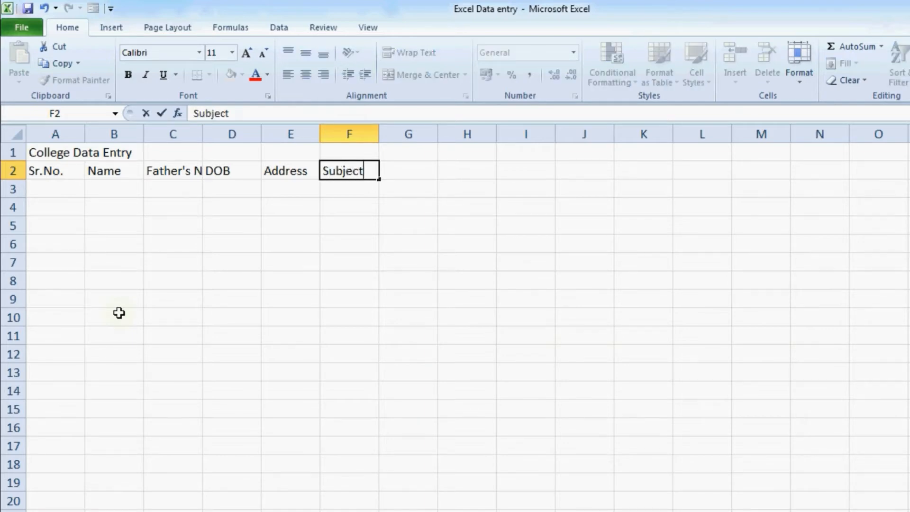
pyautogui.press('Tab')
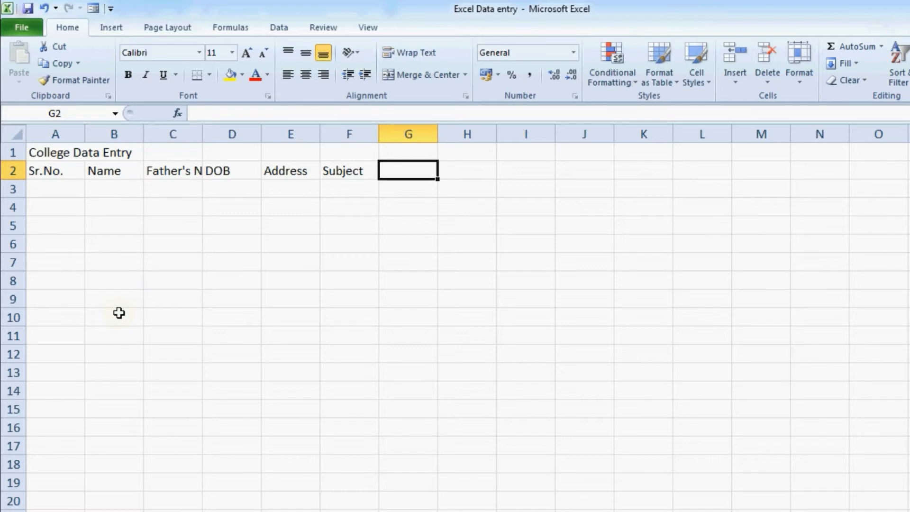
pyautogui.write('Date O')
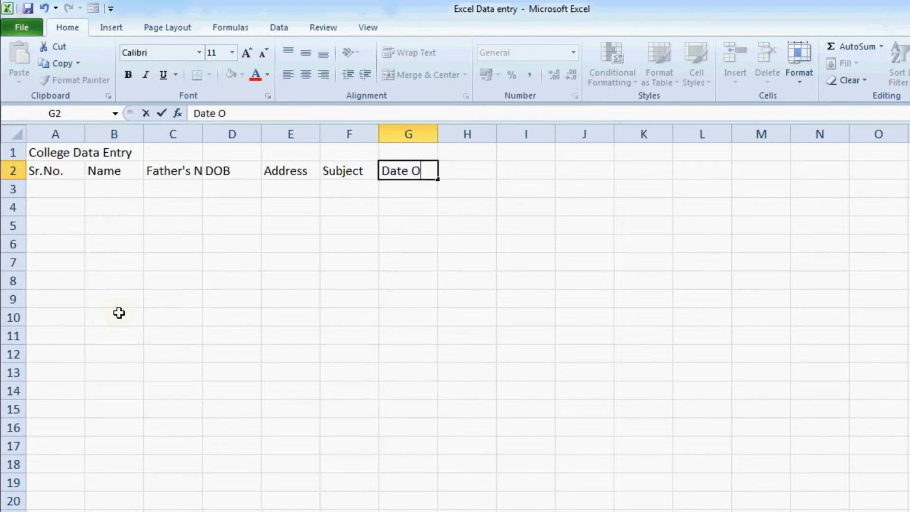
pyautogui.press('BackSpace')
pyautogui.write('of Add')
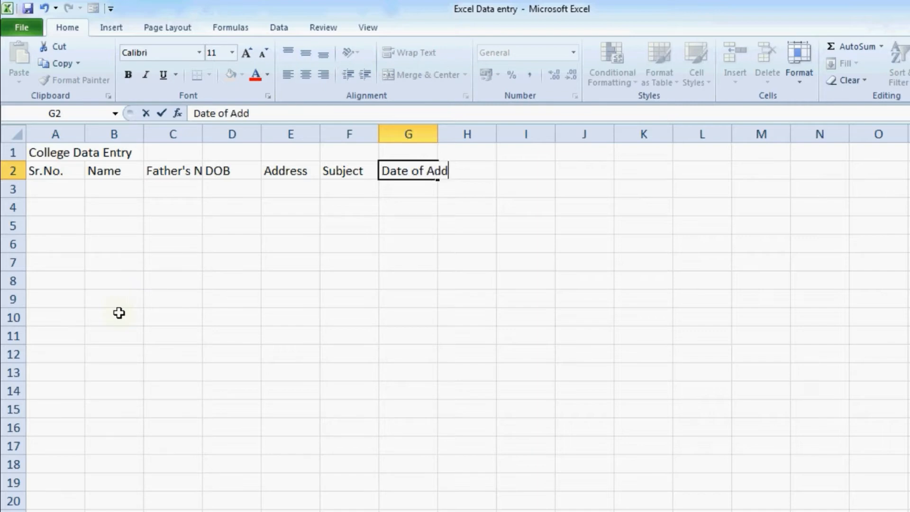
pyautogui.write('mission')
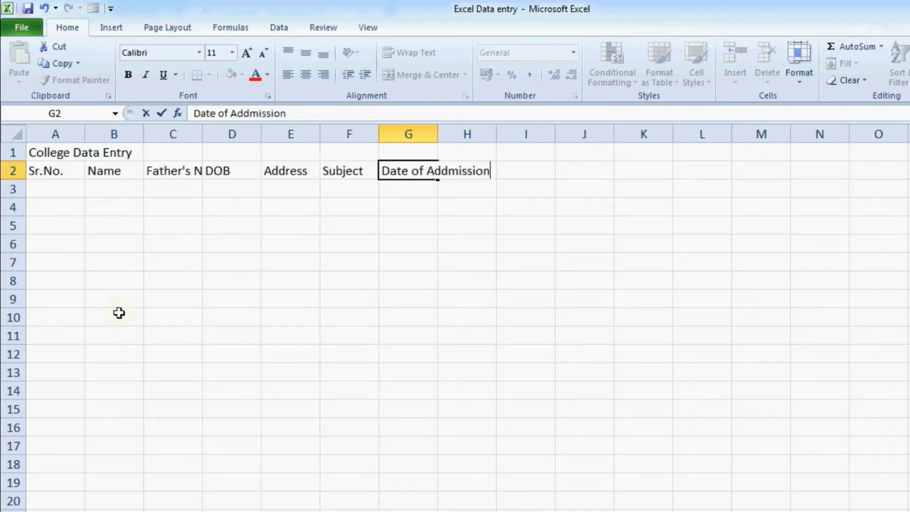
pyautogui.press('Tab')
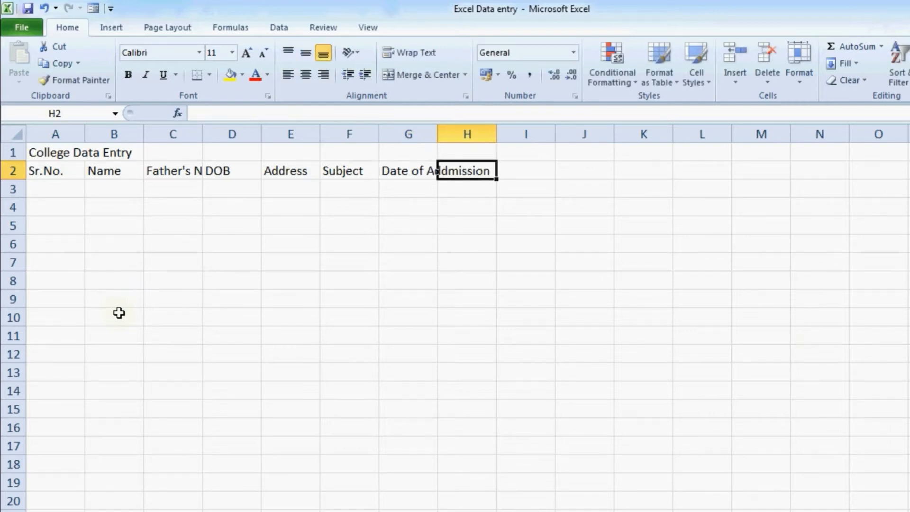
pyautogui.write('Se')
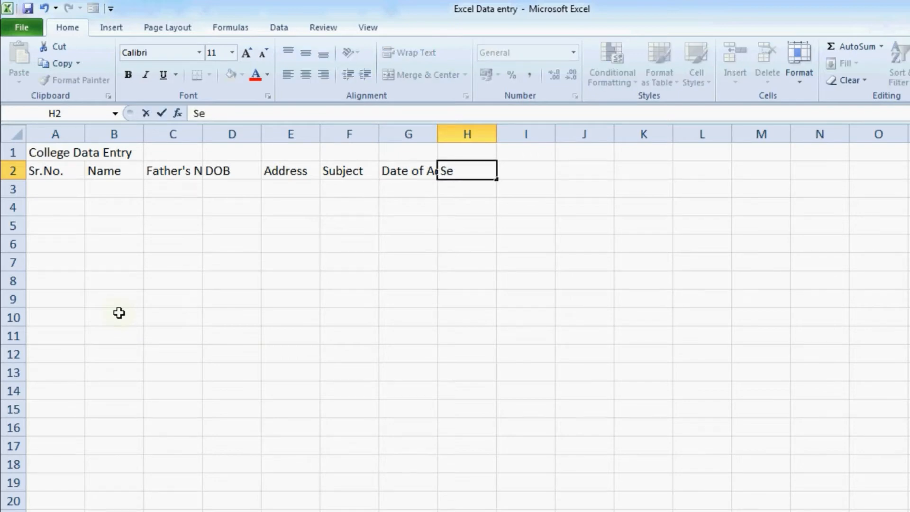
pyautogui.write('ssion')
pyautogui.press('Return')
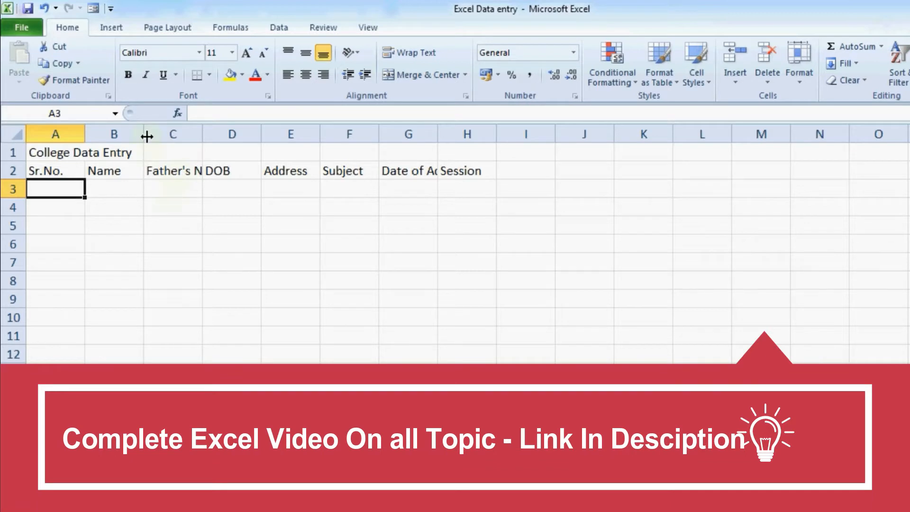
# Widen columns B to H so Father's Name, Address and Date of Addmission show in full
pyautogui.moveTo(144, 137); pyautogui.dragTo(180, 135)
pyautogui.moveTo(237, 137); pyautogui.dragTo(290, 137)
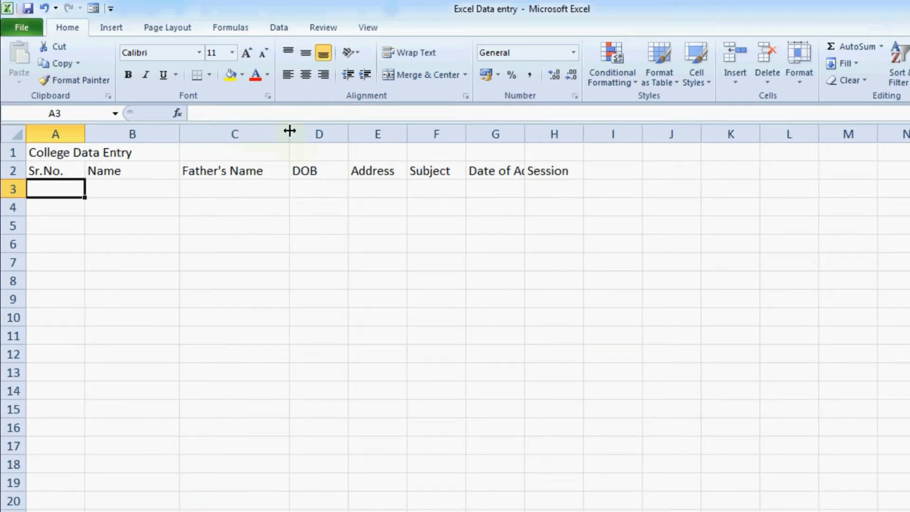
pyautogui.moveTo(349, 135); pyautogui.dragTo(356, 135)
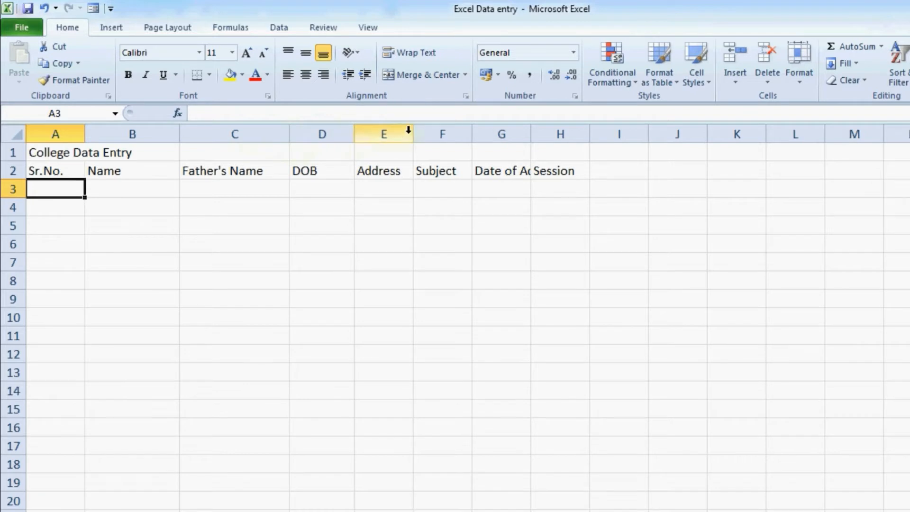
pyautogui.moveTo(413, 135); pyautogui.dragTo(457, 136)
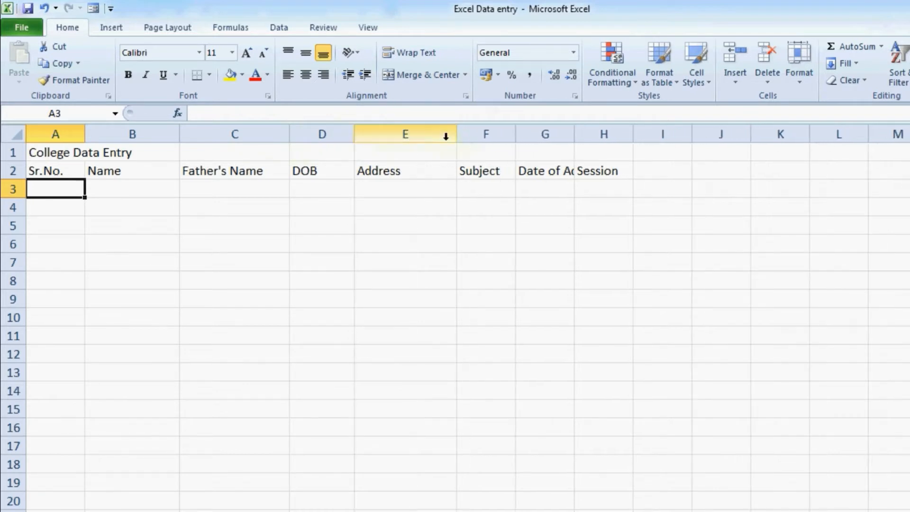
pyautogui.moveTo(518, 136); pyautogui.dragTo(532, 140)
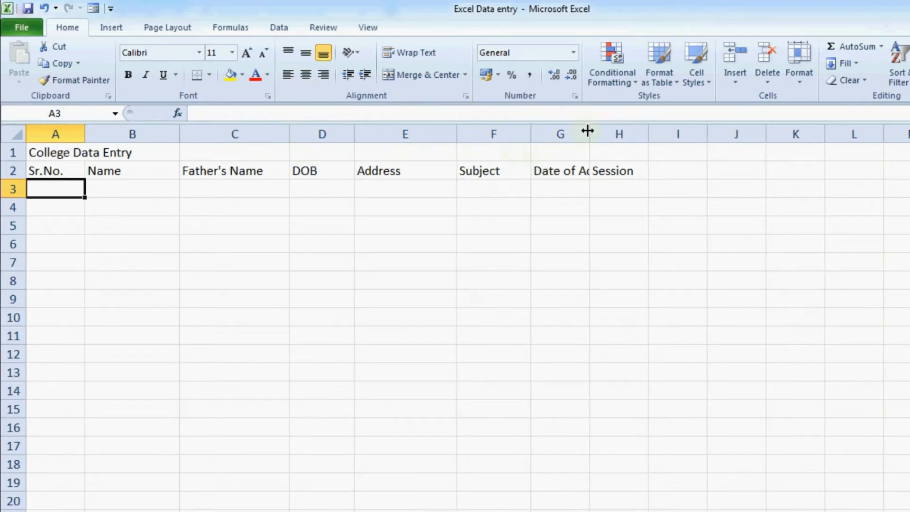
pyautogui.moveTo(589, 133); pyautogui.dragTo(646, 140)
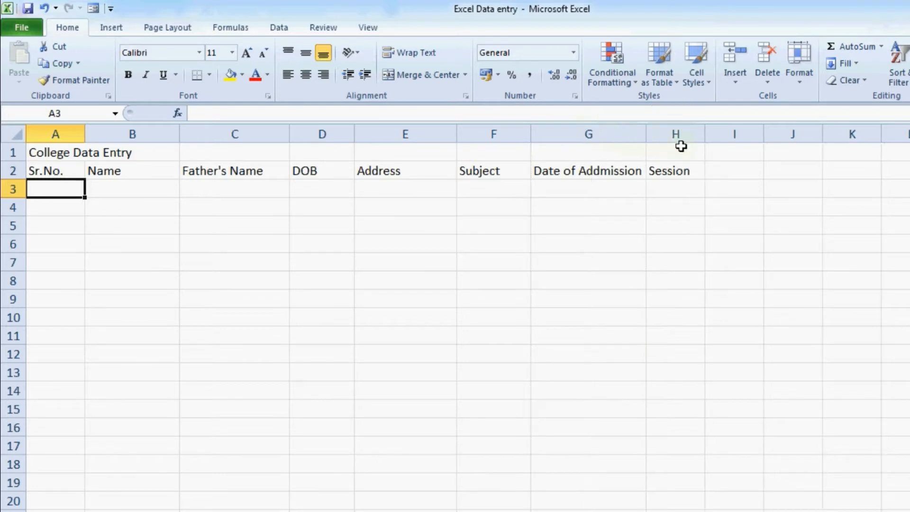
pyautogui.moveTo(704, 135); pyautogui.dragTo(708, 137)
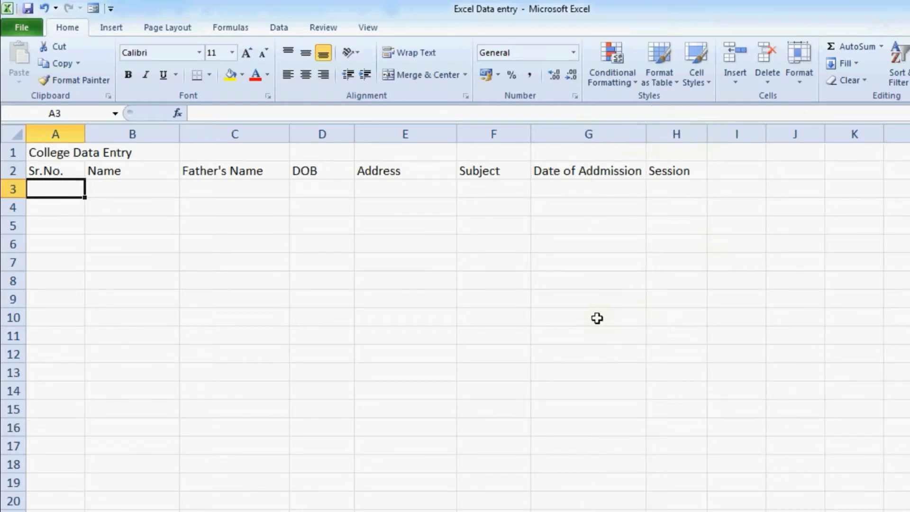
# Enter 1 and 2 in A3:A4 and fill the Sr.No. series down to 15 in A17
pyautogui.click(70, 167)
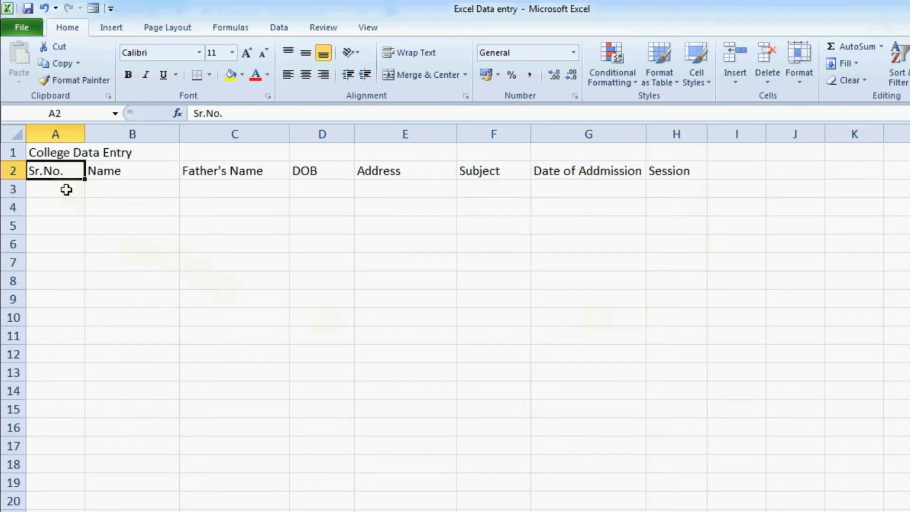
pyautogui.click(67, 186)
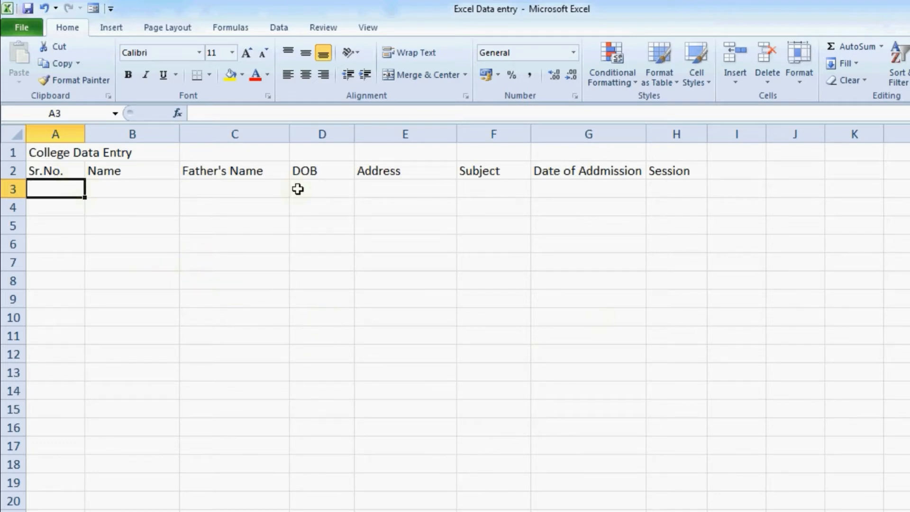
pyautogui.write('1')
pyautogui.press('Return')
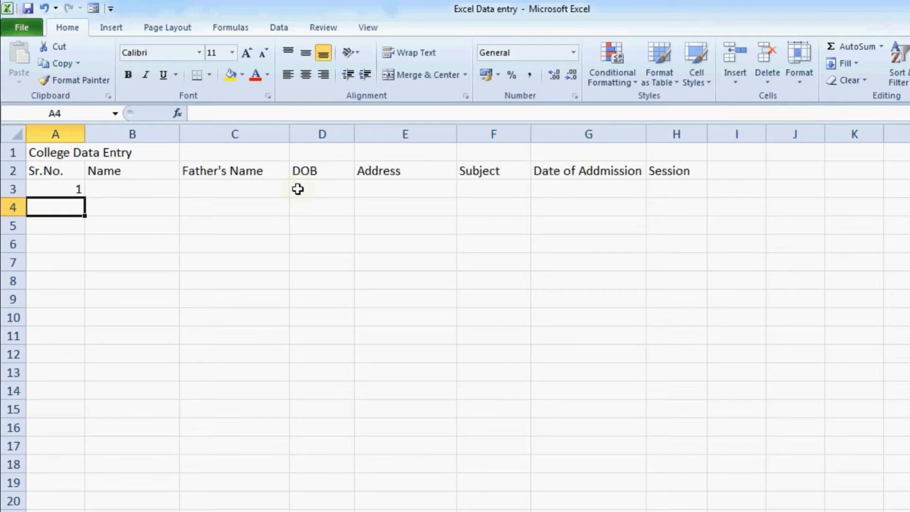
pyautogui.write('2')
pyautogui.press('Up')
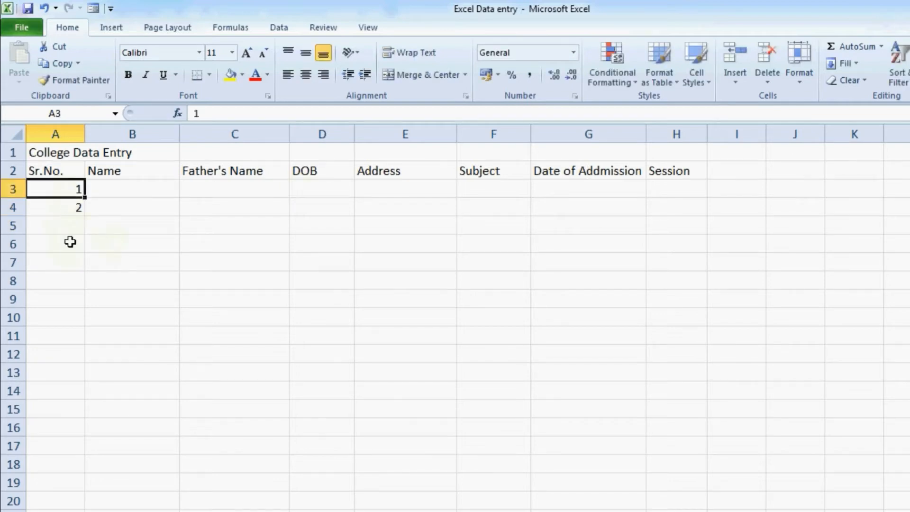
pyautogui.moveTo(67, 187); pyautogui.dragTo(71, 205)
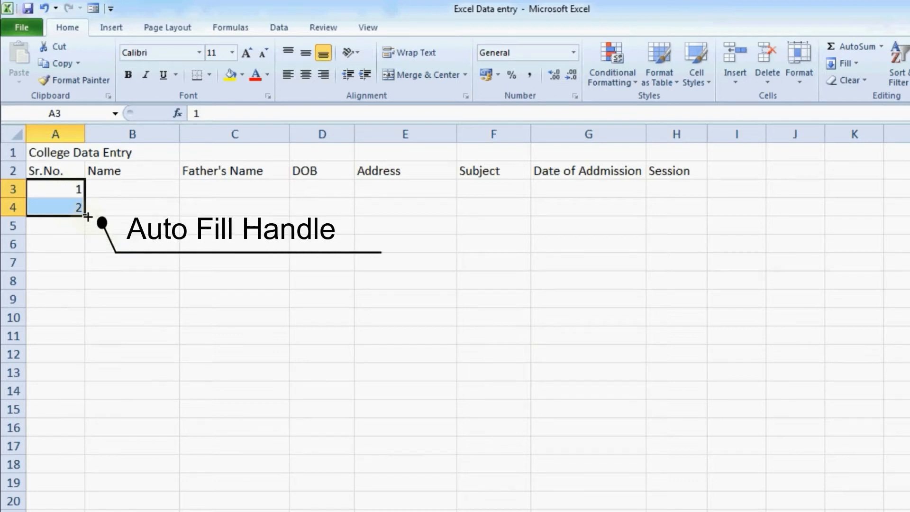
pyautogui.moveTo(87, 216); pyautogui.dragTo(88, 457)
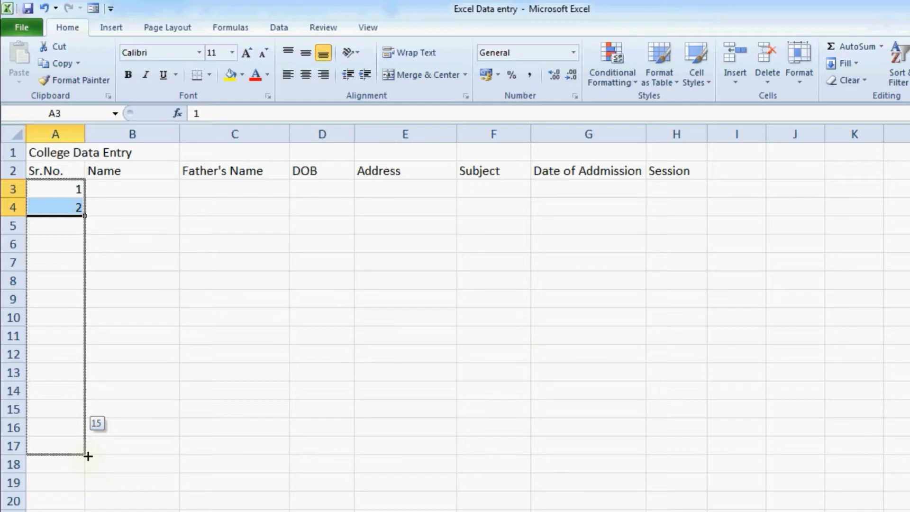
pyautogui.moveTo(88, 456); pyautogui.dragTo(90, 455)
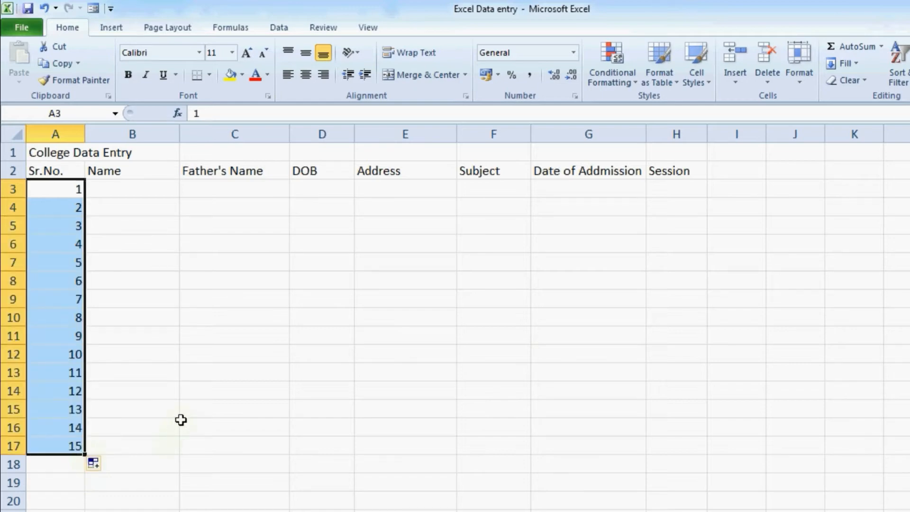
pyautogui.click(114, 193)
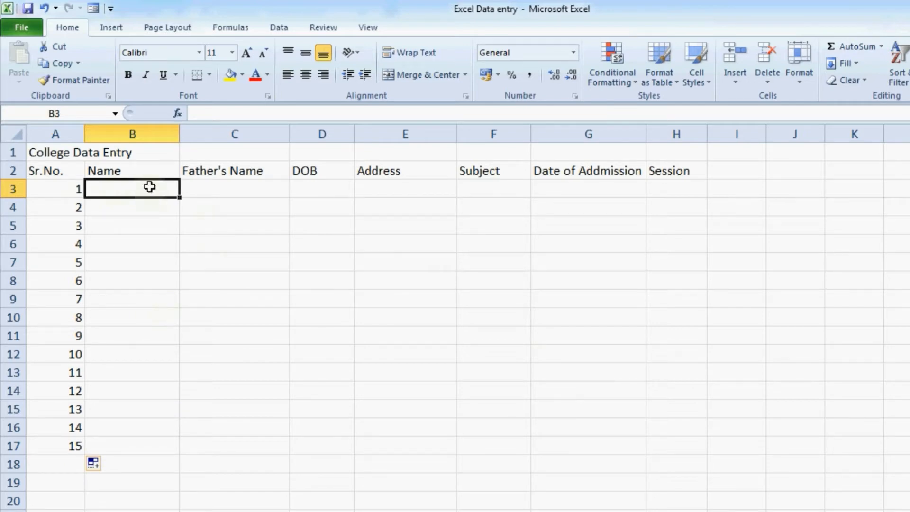
pyautogui.moveTo(147, 196); pyautogui.dragTo(152, 425)
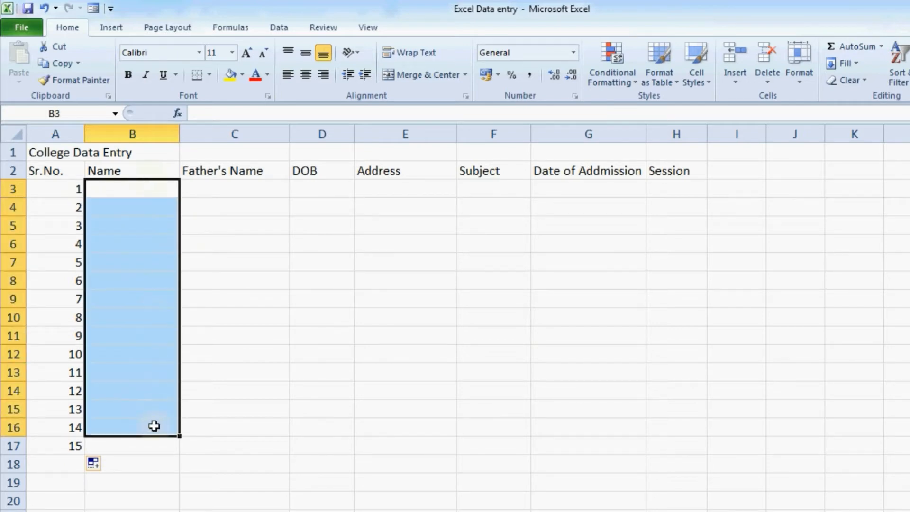
pyautogui.click(145, 375)
pyautogui.moveTo(246, 192); pyautogui.dragTo(243, 426)
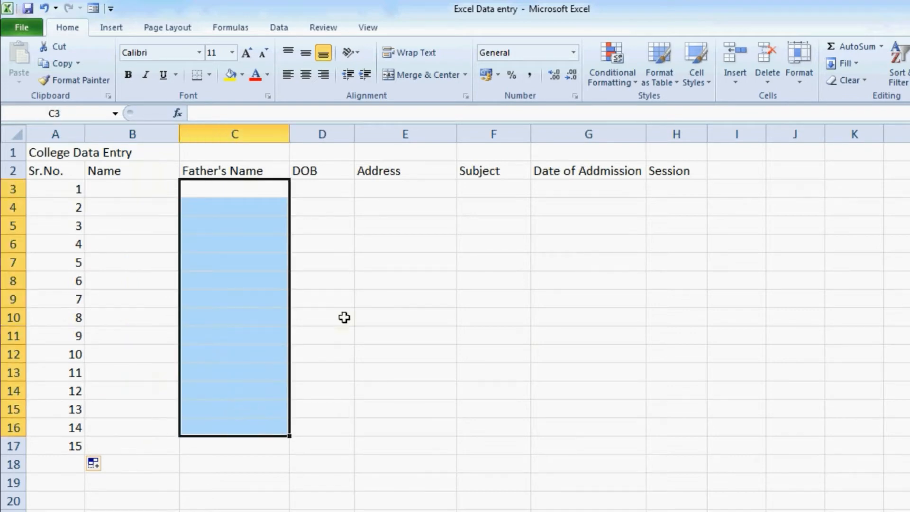
pyautogui.moveTo(340, 189); pyautogui.dragTo(351, 427)
pyautogui.moveTo(414, 192); pyautogui.dragTo(411, 228)
pyautogui.click(145, 391)
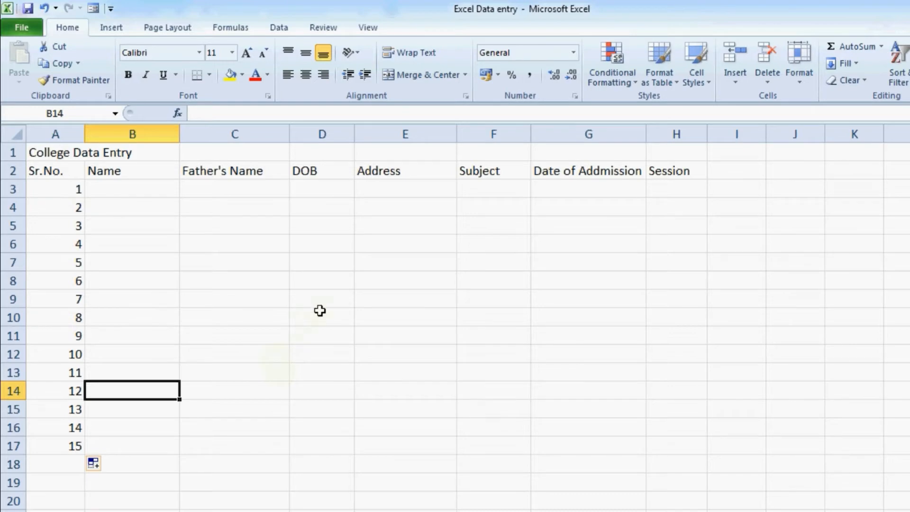
pyautogui.click(139, 303)
pyautogui.click(234, 298)
pyautogui.click(338, 301)
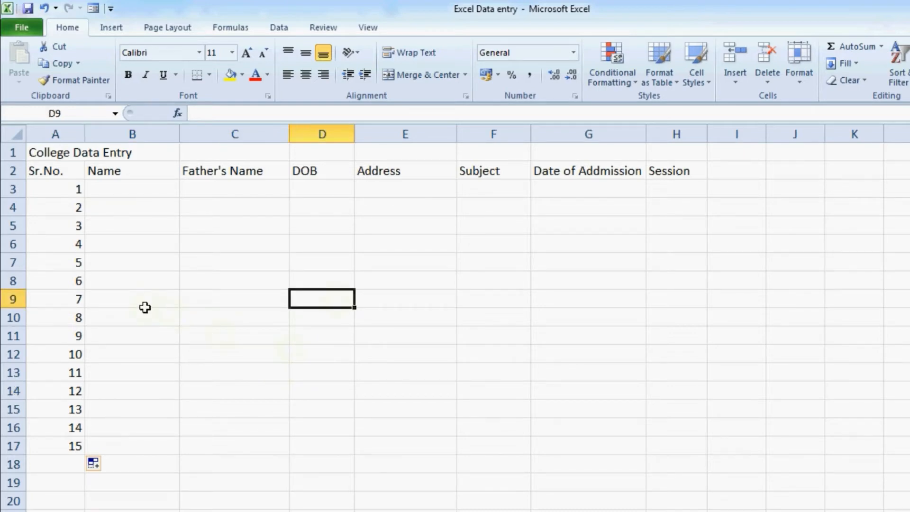
pyautogui.click(139, 277)
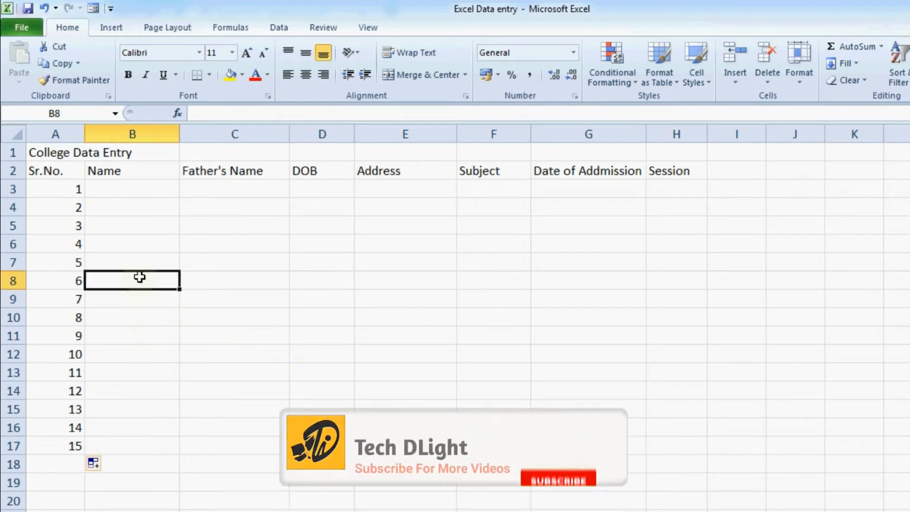
pyautogui.click(317, 283)
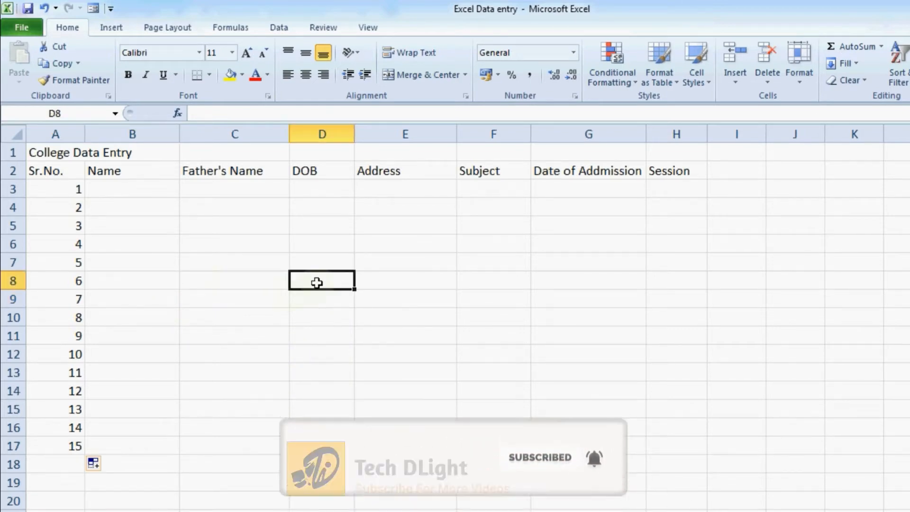
pyautogui.click(369, 285)
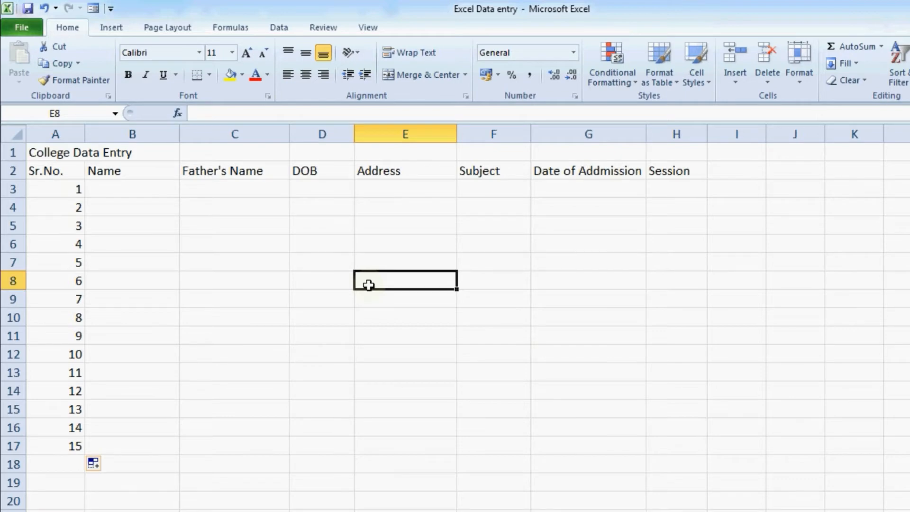
pyautogui.click(151, 191)
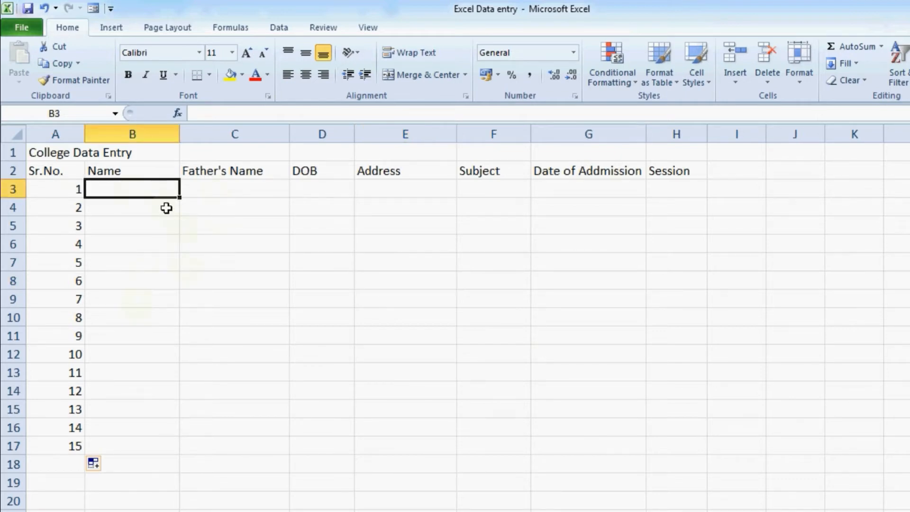
pyautogui.click(205, 192)
pyautogui.click(144, 195)
pyautogui.click(238, 187)
pyautogui.click(316, 189)
pyautogui.click(394, 193)
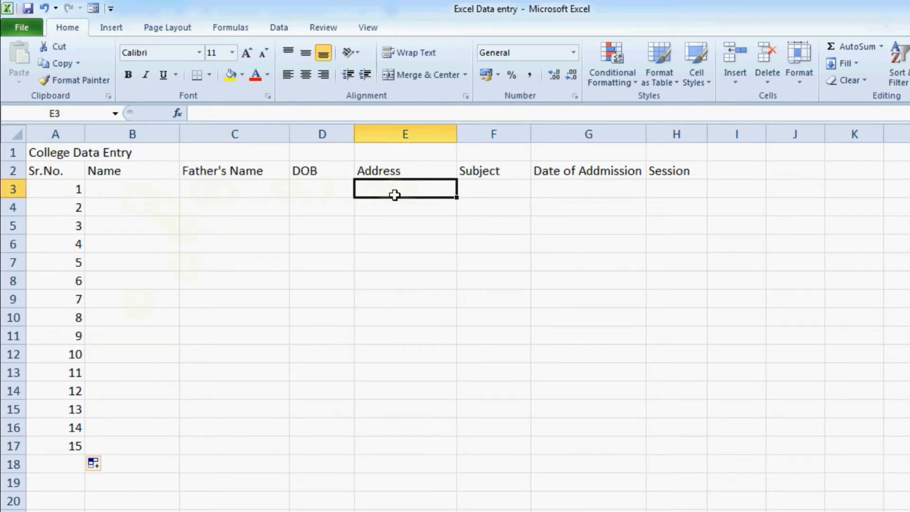
pyautogui.click(123, 193)
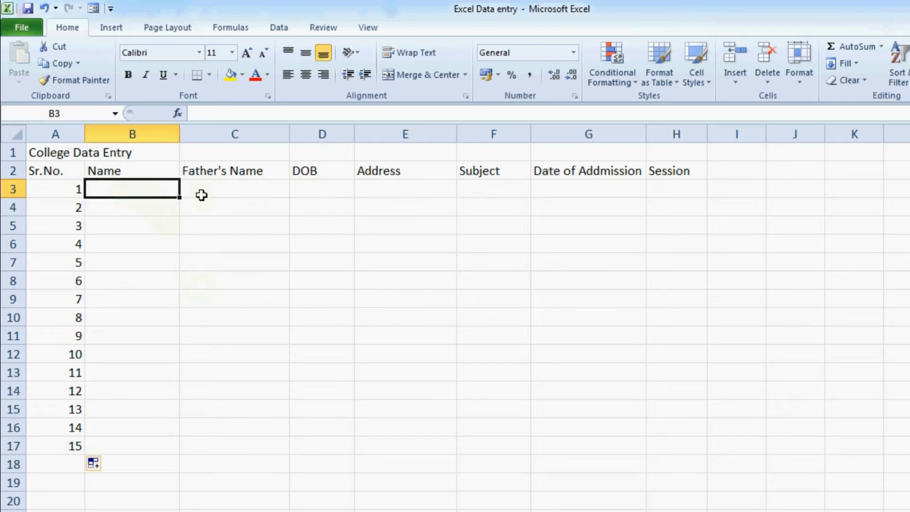
pyautogui.click(202, 195)
pyautogui.click(299, 193)
pyautogui.click(386, 189)
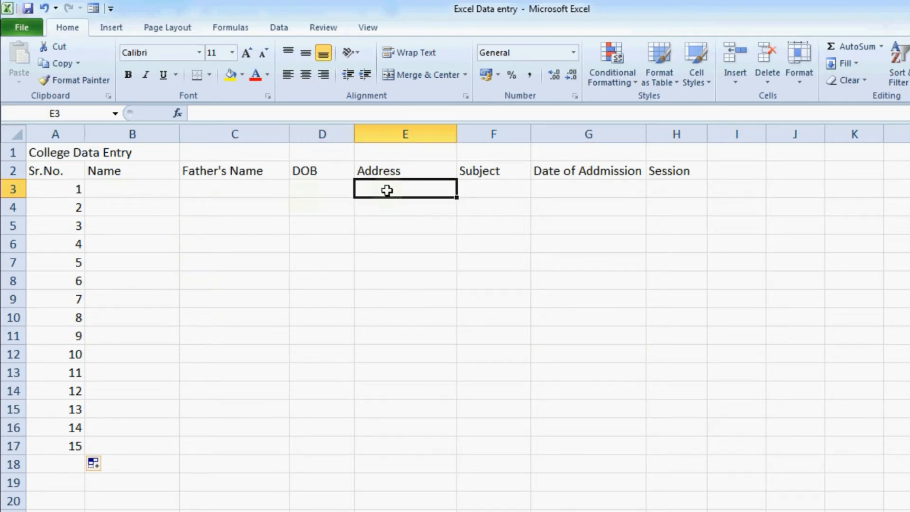
pyautogui.click(470, 194)
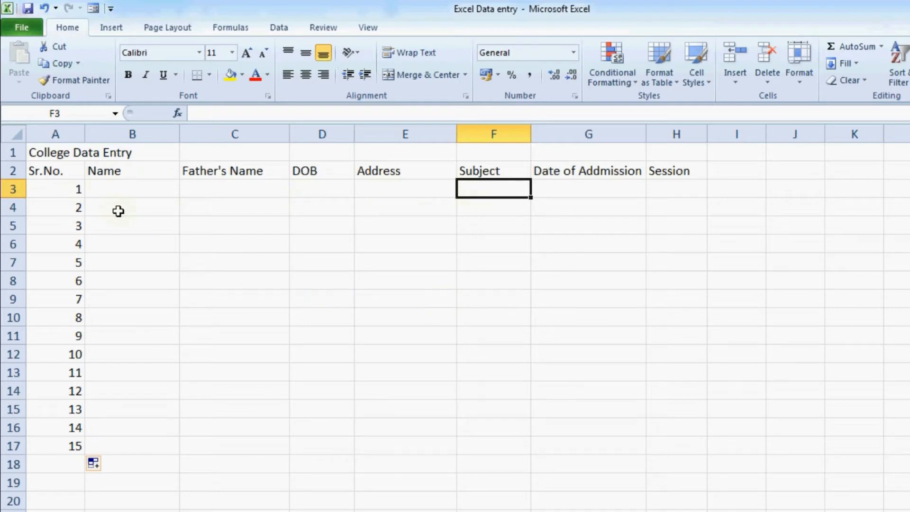
# In B3:D3, enter the student's name, father's name and birth date 1-2-1996
pyautogui.click(131, 190)
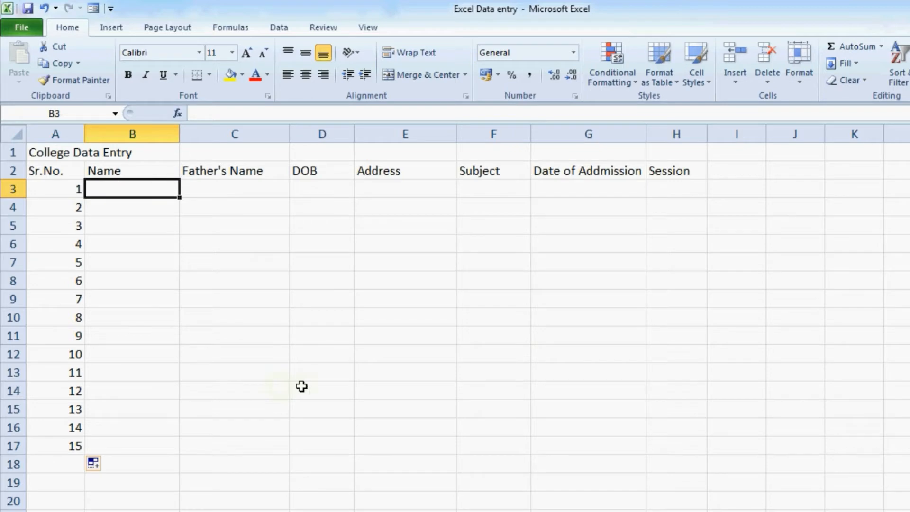
pyautogui.write('Mohan')
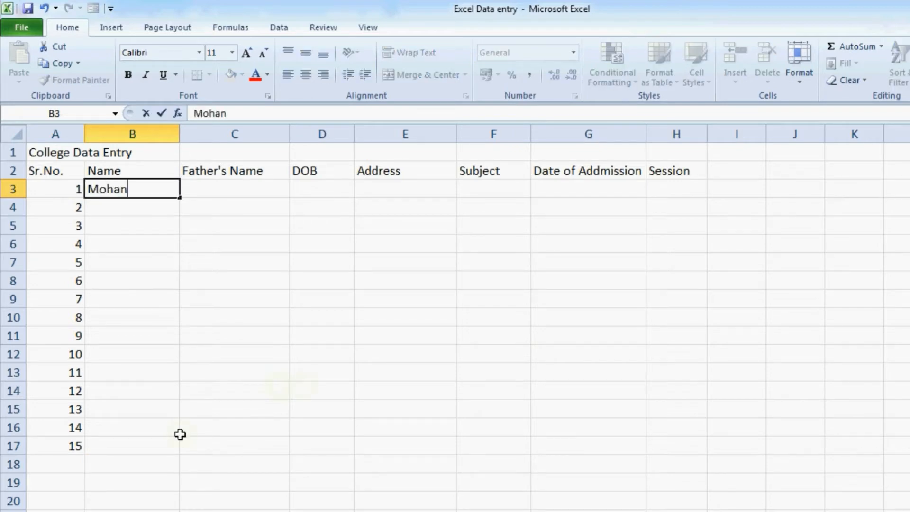
pyautogui.press('Tab')
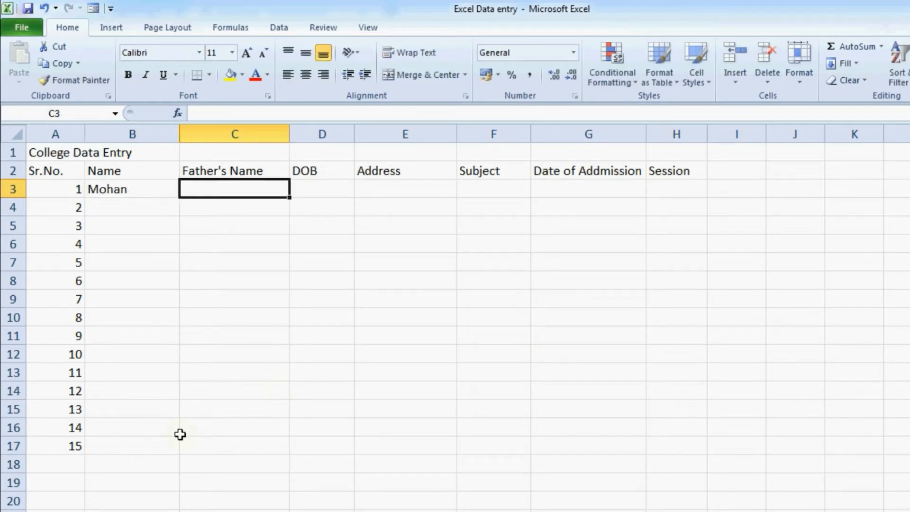
pyautogui.write('kisha')
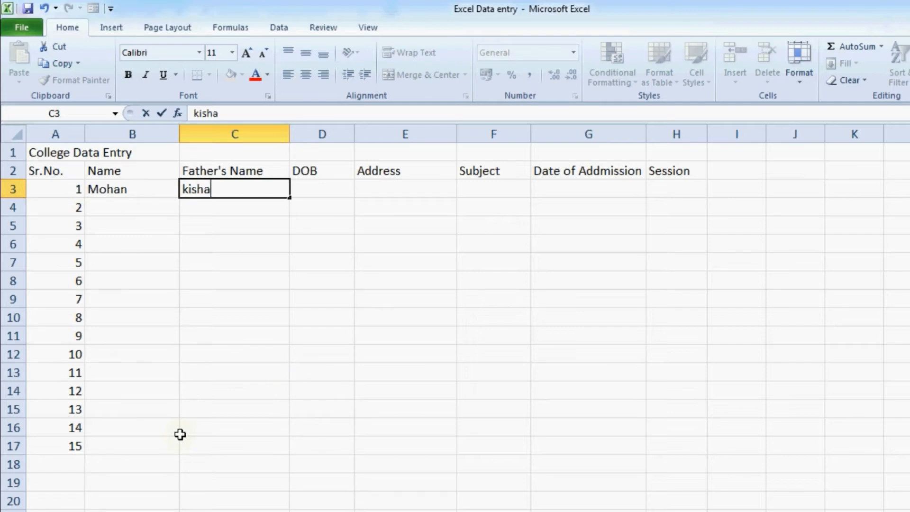
pyautogui.write('n')
pyautogui.press('Tab')
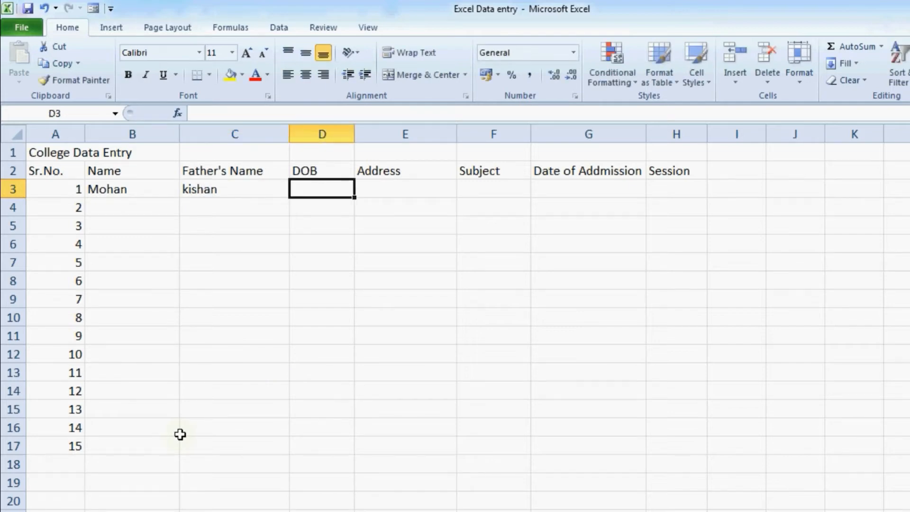
pyautogui.write('1-2-')
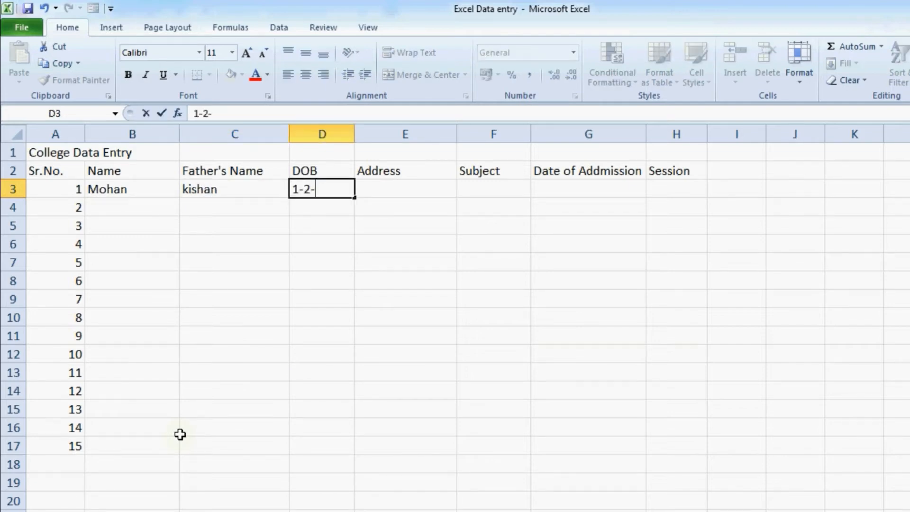
pyautogui.write('1996')
pyautogui.press('Tab')
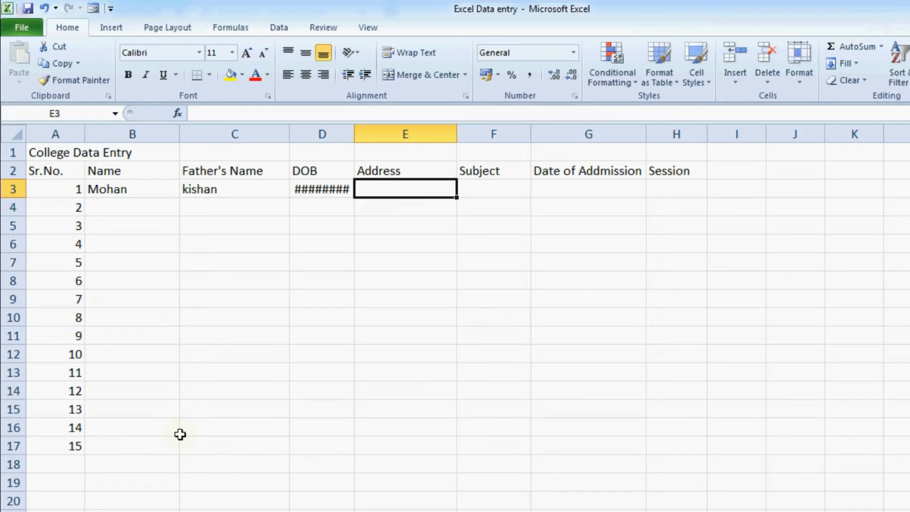
pyautogui.click(326, 190)
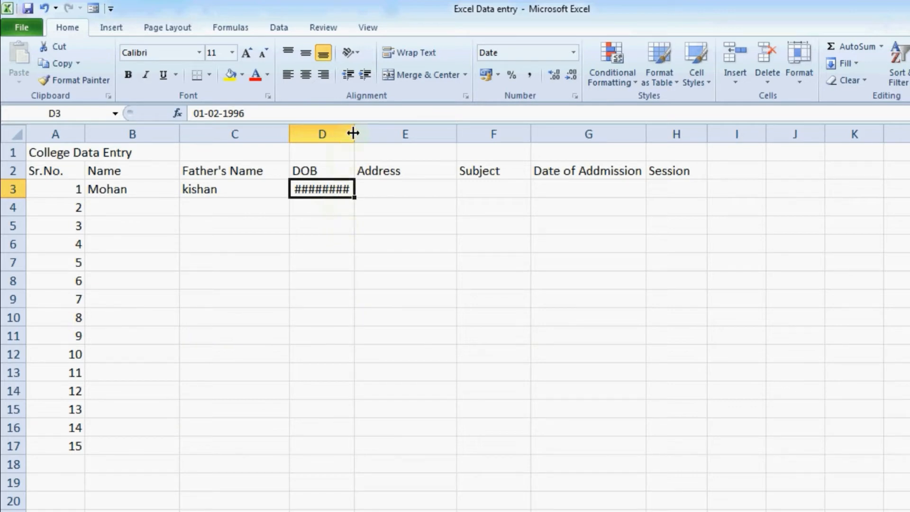
# Widen column D, then add Jaipur, B.Com, admission date 1-06-2014 and session 2014 to row 3
pyautogui.moveTo(354, 134); pyautogui.dragTo(372, 136)
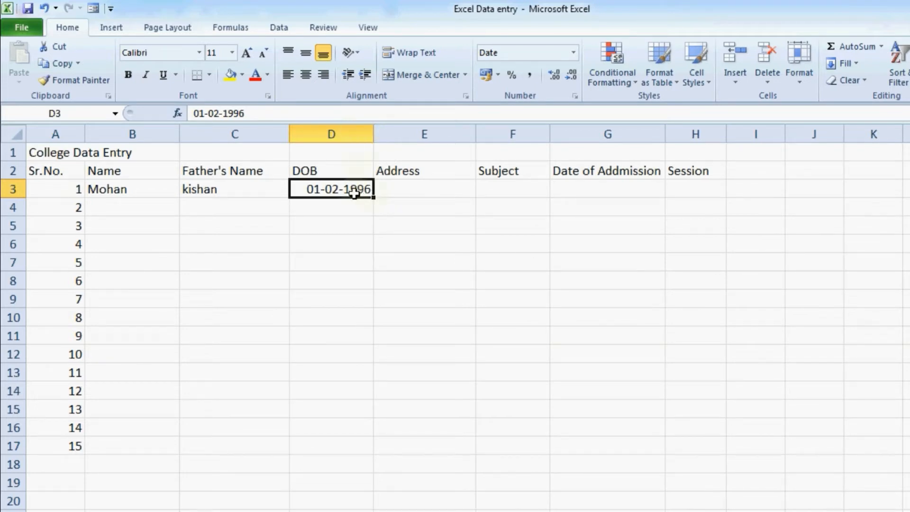
pyautogui.press('Tab')
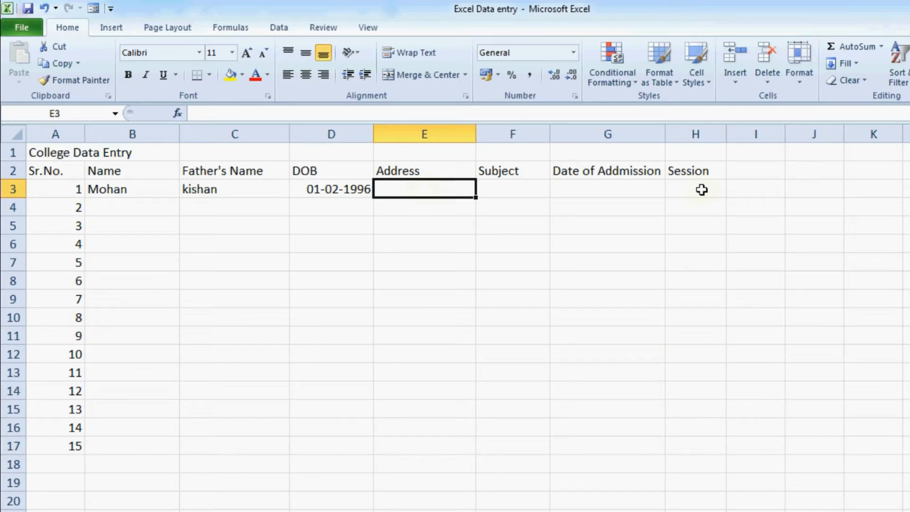
pyautogui.write('Jaipur')
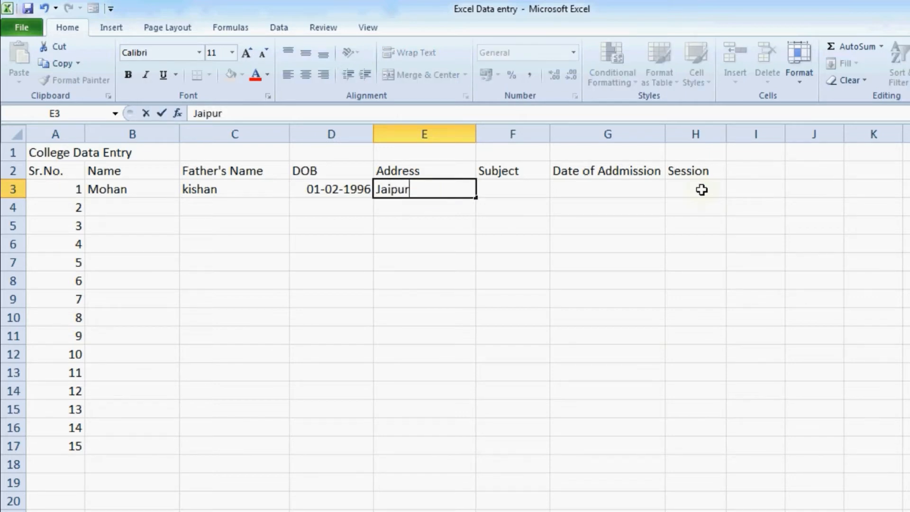
pyautogui.press('Tab')
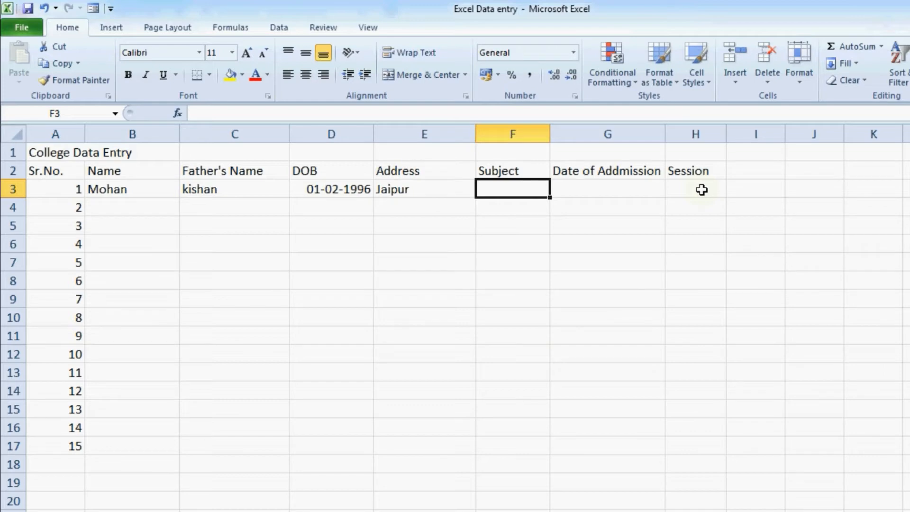
pyautogui.write('B.Com')
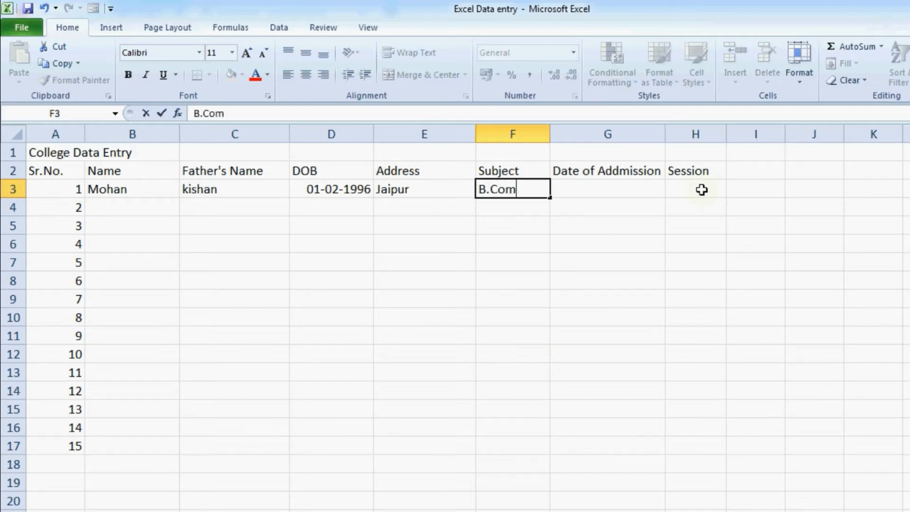
pyautogui.press('Tab')
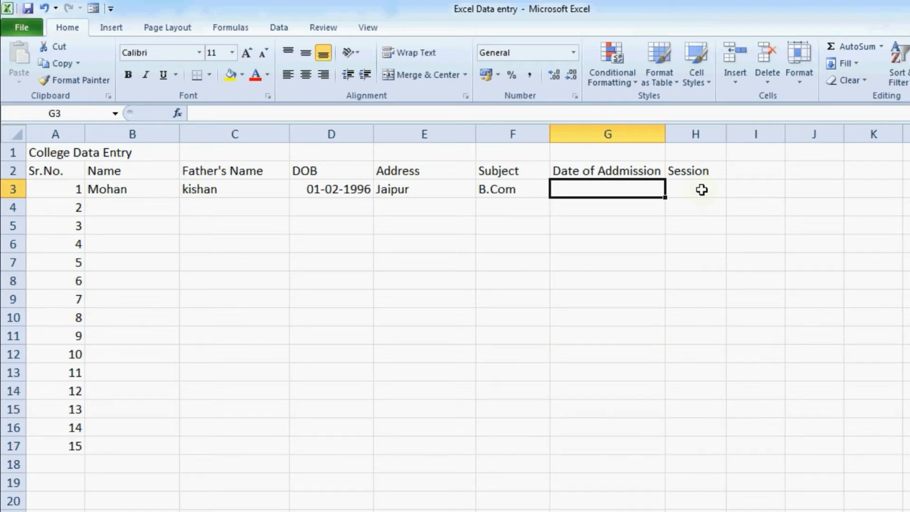
pyautogui.write('1-')
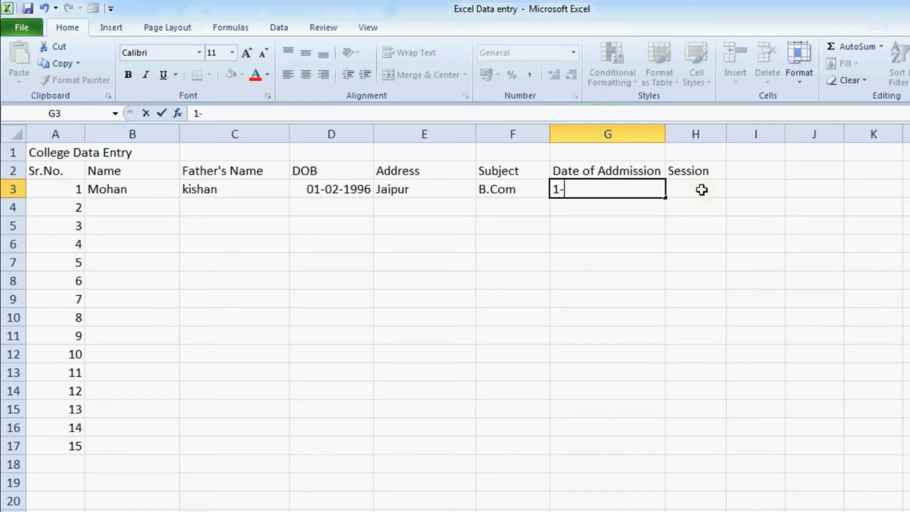
pyautogui.write('06-2014')
pyautogui.click(702, 190)
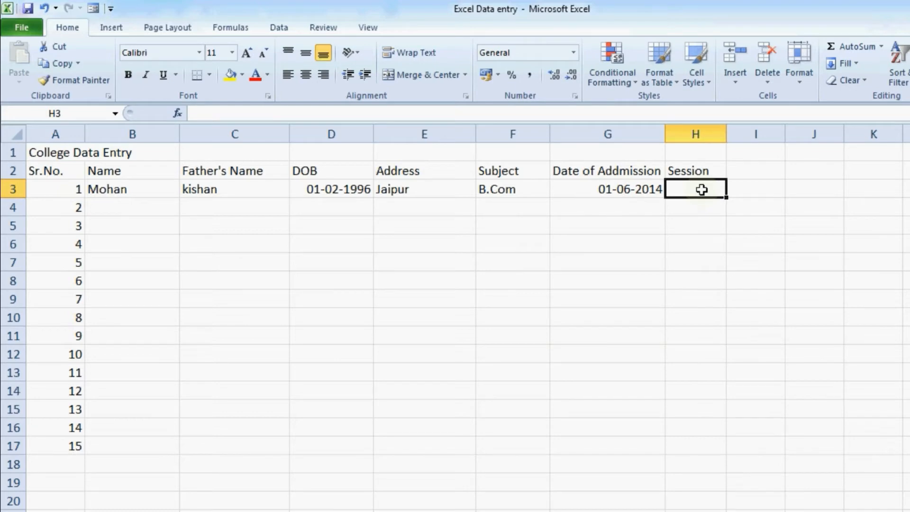
pyautogui.write('2014')
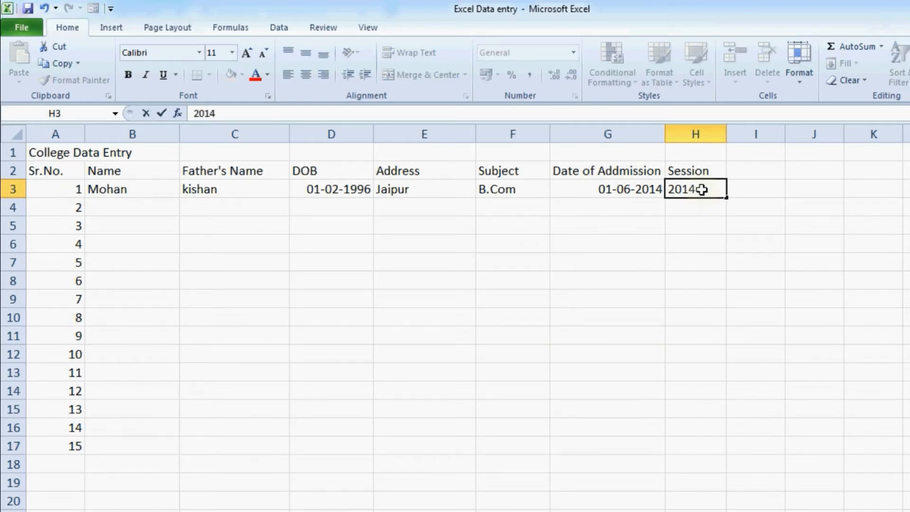
pyautogui.press('Return')
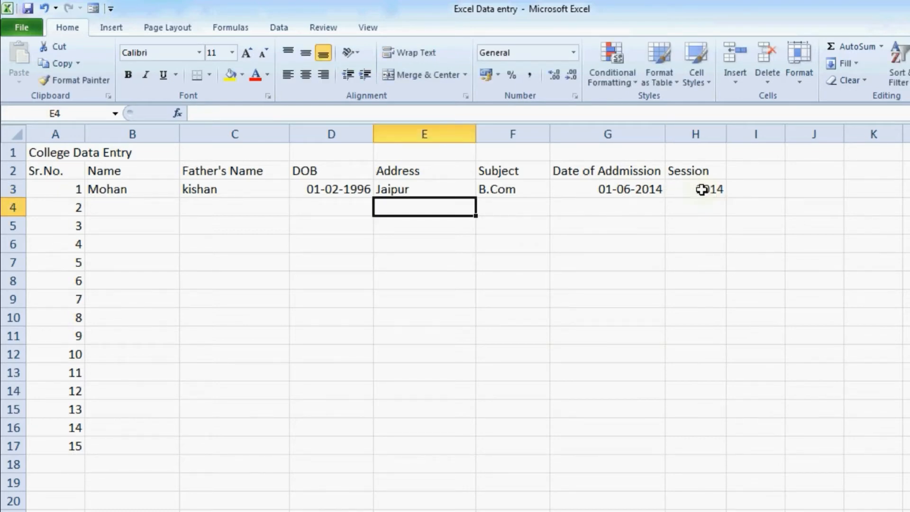
pyautogui.click(145, 201)
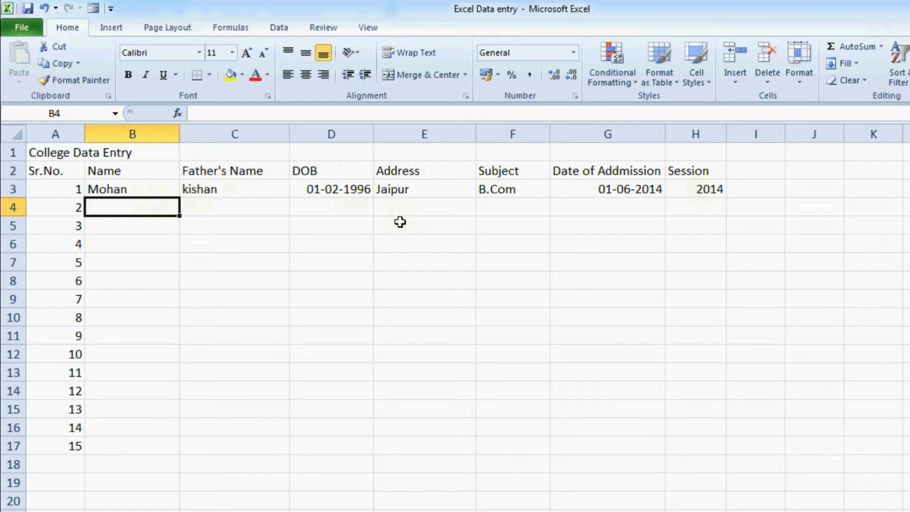
pyautogui.press('F2')
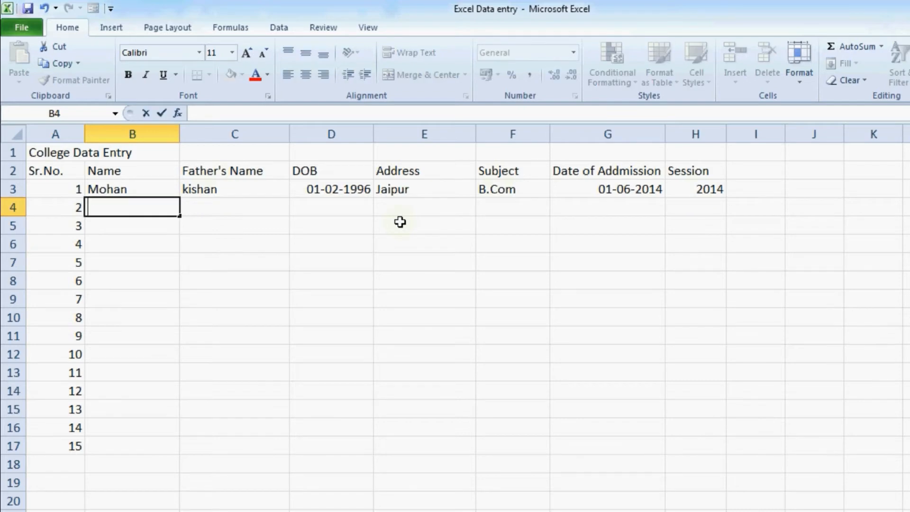
pyautogui.write('Sohan')
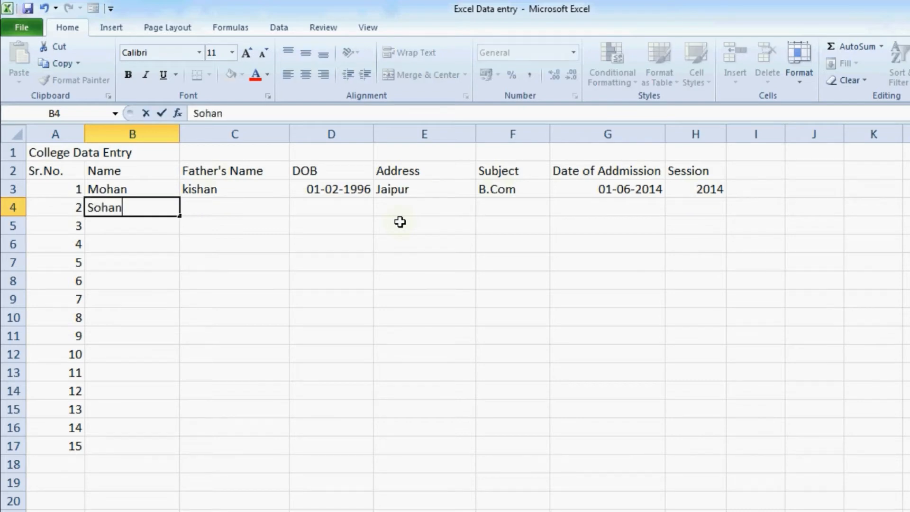
pyautogui.press('Tab')
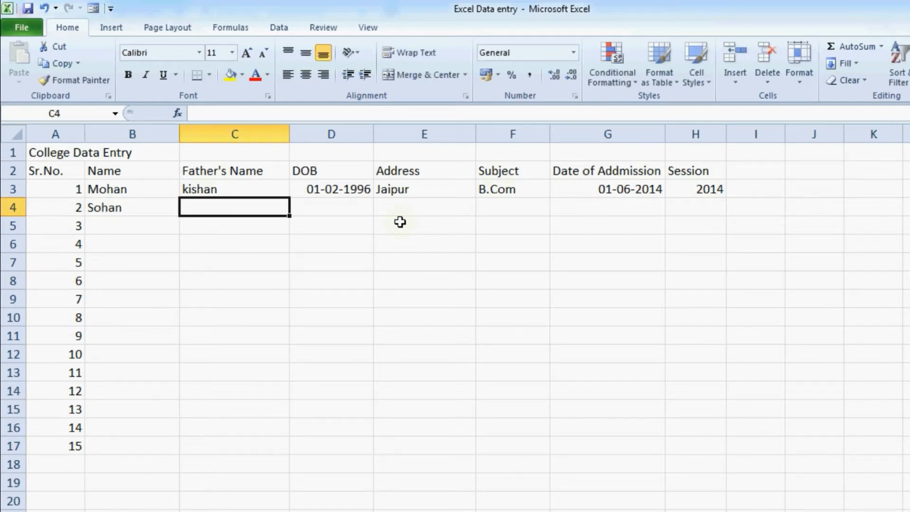
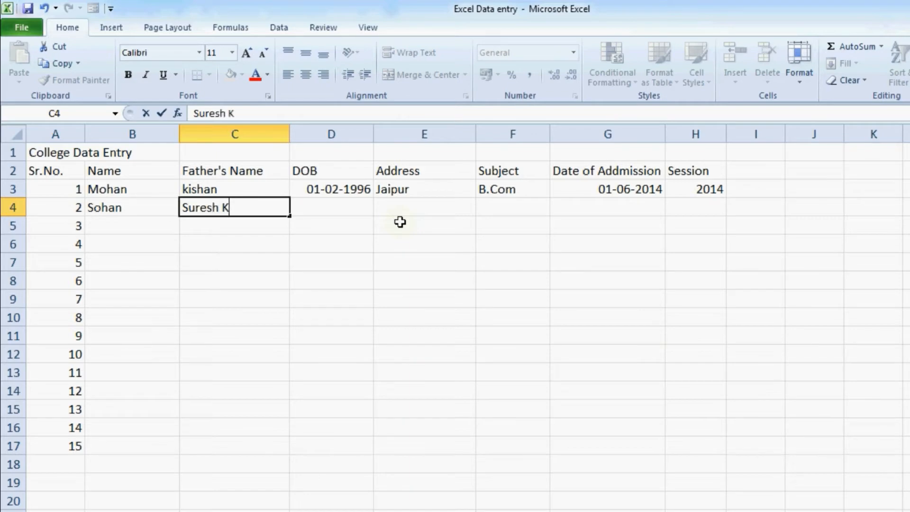
pyautogui.press('Tab')
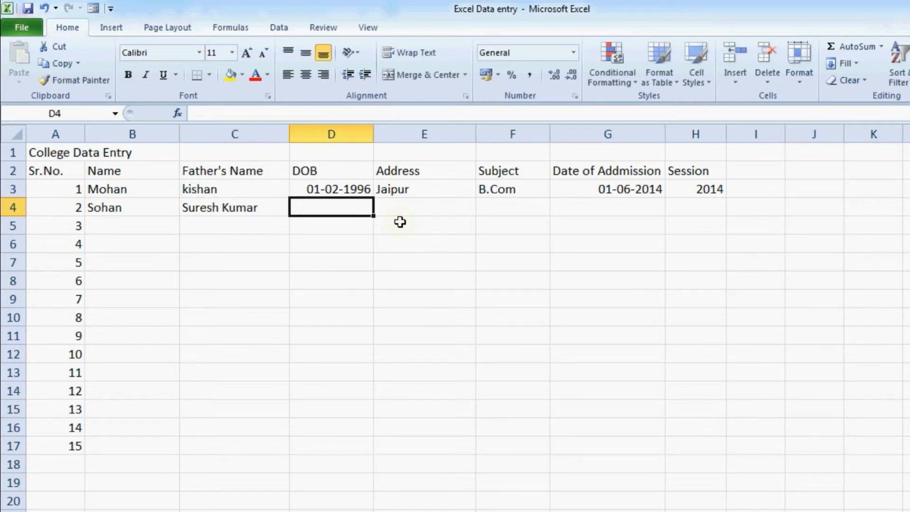
pyautogui.write('1-05-')
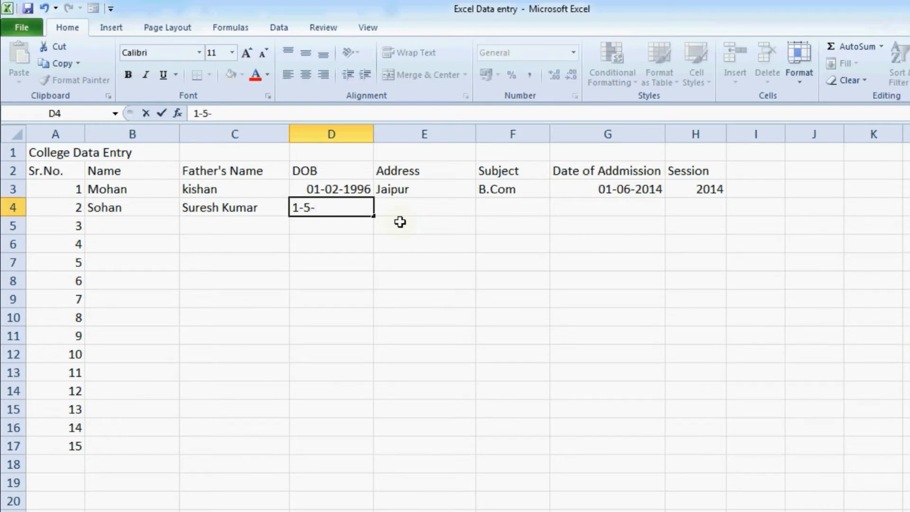
pyautogui.write('2001')
pyautogui.press('Tab')
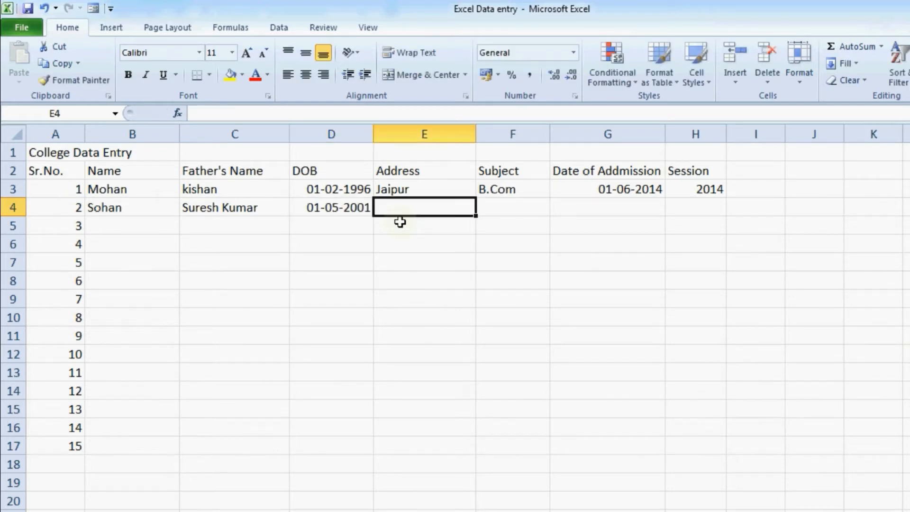
# Complete row 4 with address Jodhpur, subject BCA, admission 1-05-2014 and session 2014
pyautogui.write('Jodhp')
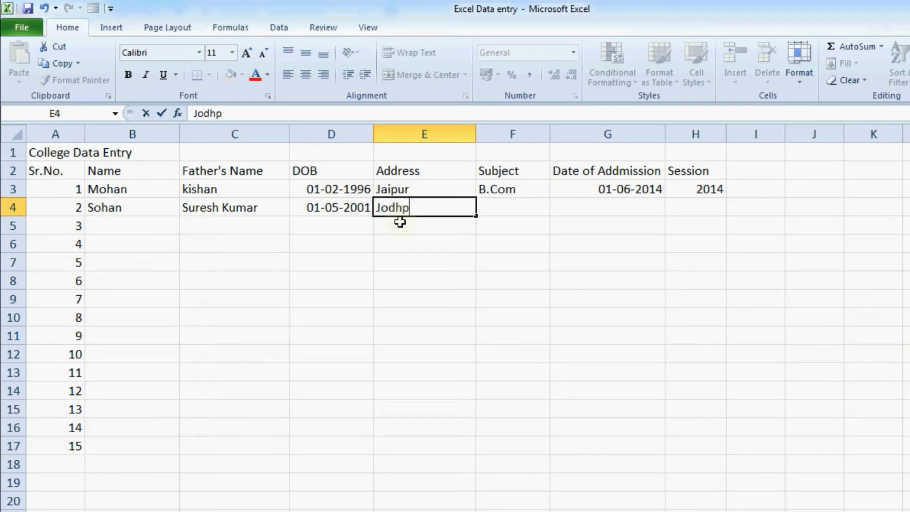
pyautogui.write('ur')
pyautogui.press('Tab')
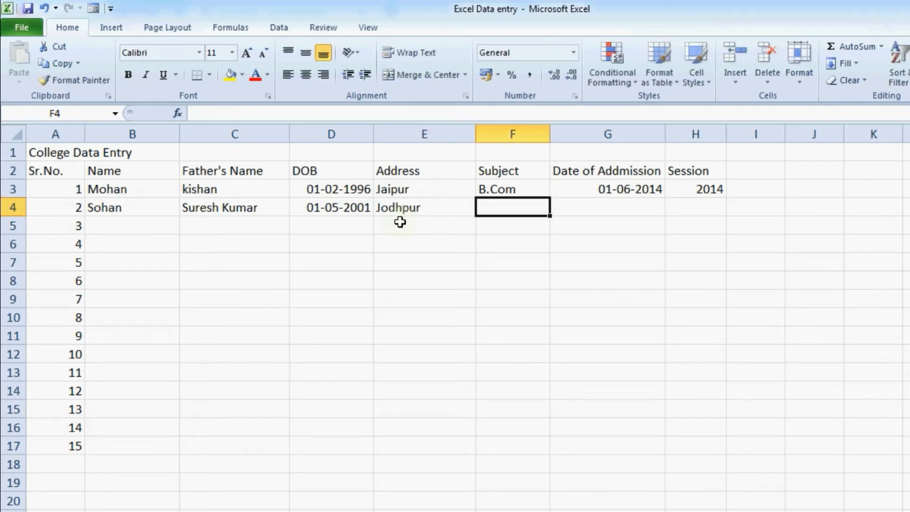
pyautogui.write('BC')
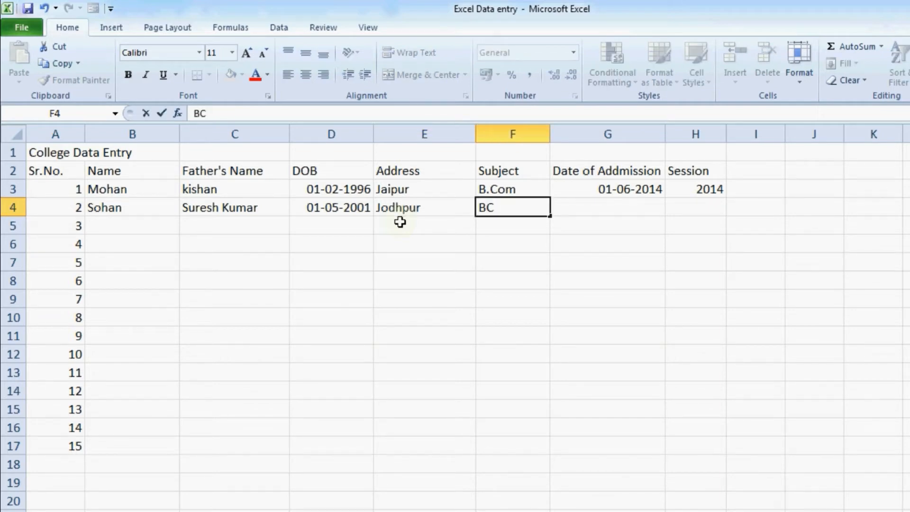
pyautogui.write('A')
pyautogui.press('Tab')
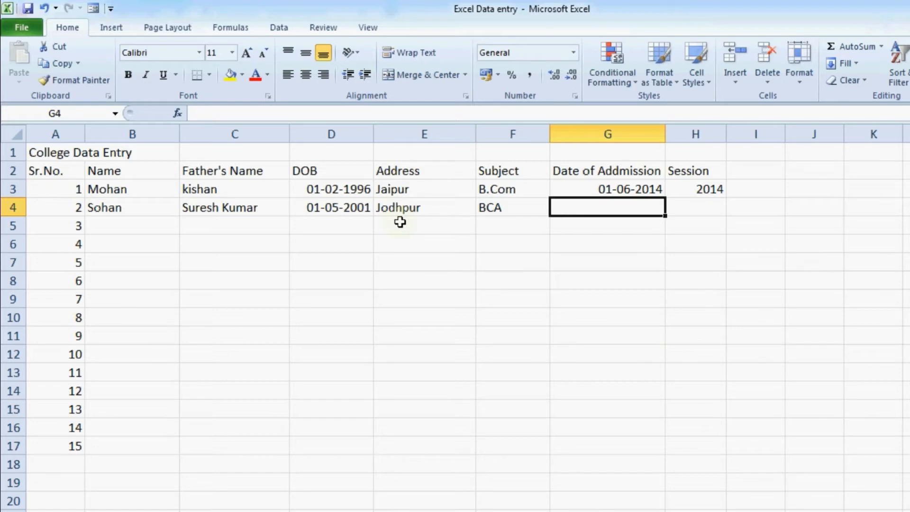
pyautogui.write('1')
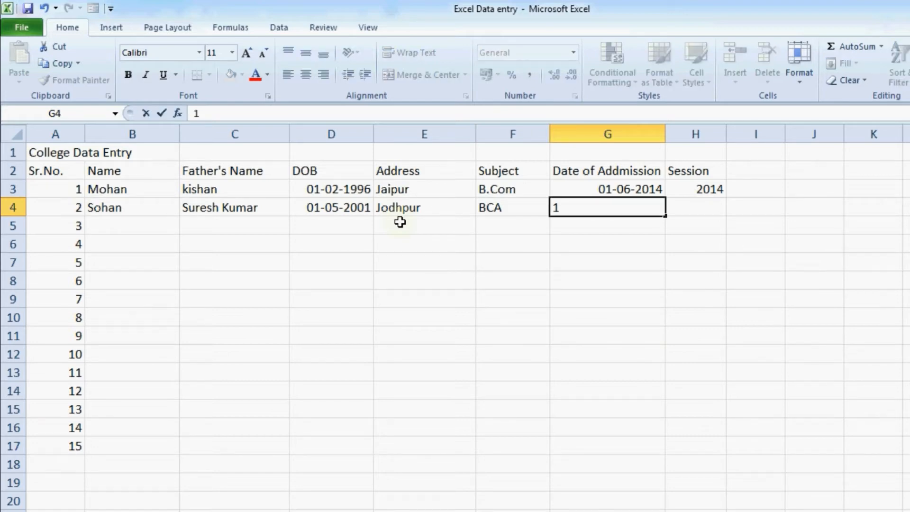
pyautogui.write('-0')
pyautogui.write('5-')
pyautogui.write('2014')
pyautogui.press('Tab')
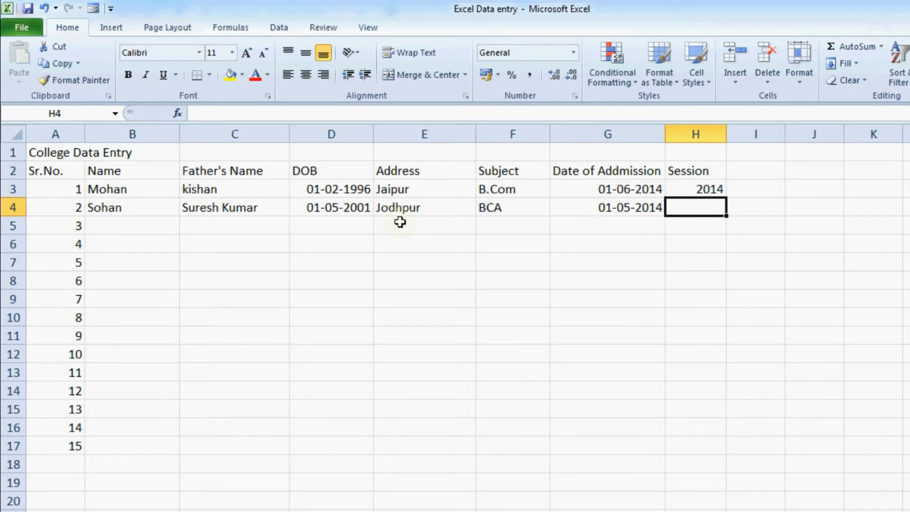
pyautogui.write('2014')
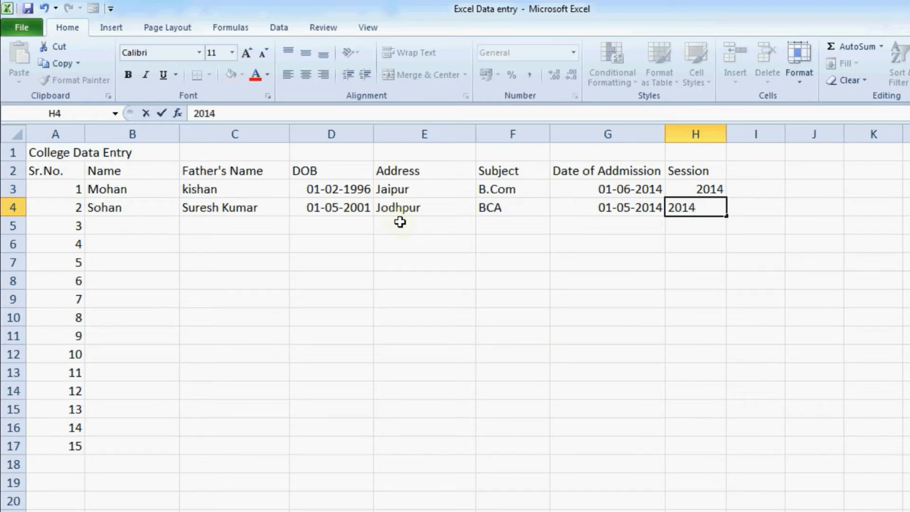
pyautogui.press('Return')
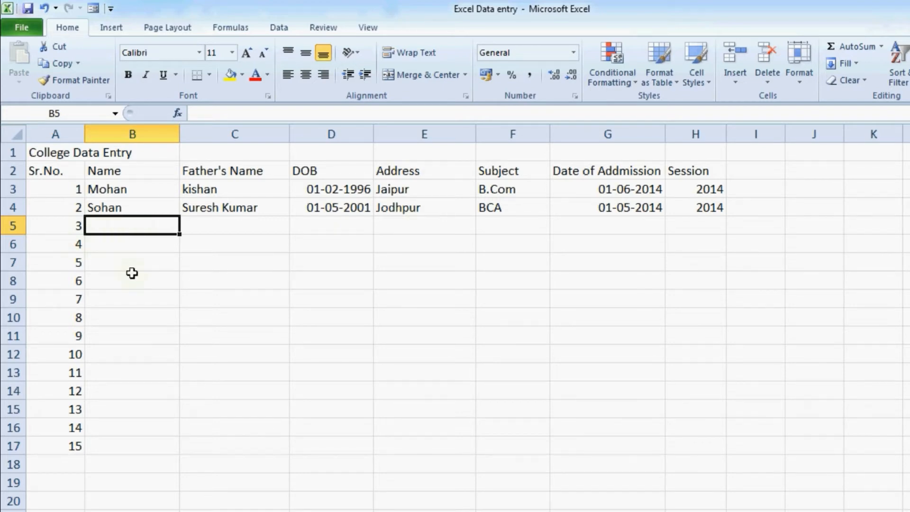
pyautogui.write('Kunal')
pyautogui.press('Tab')
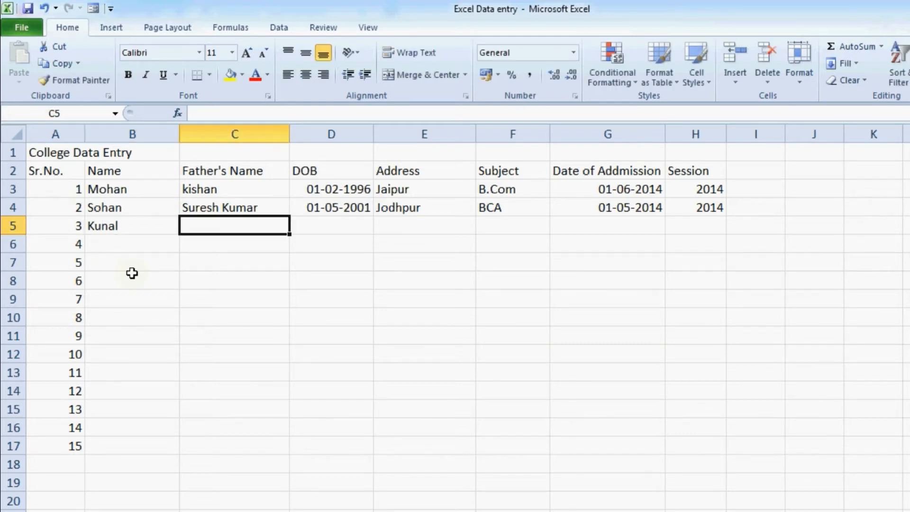
pyautogui.write('Ankit')
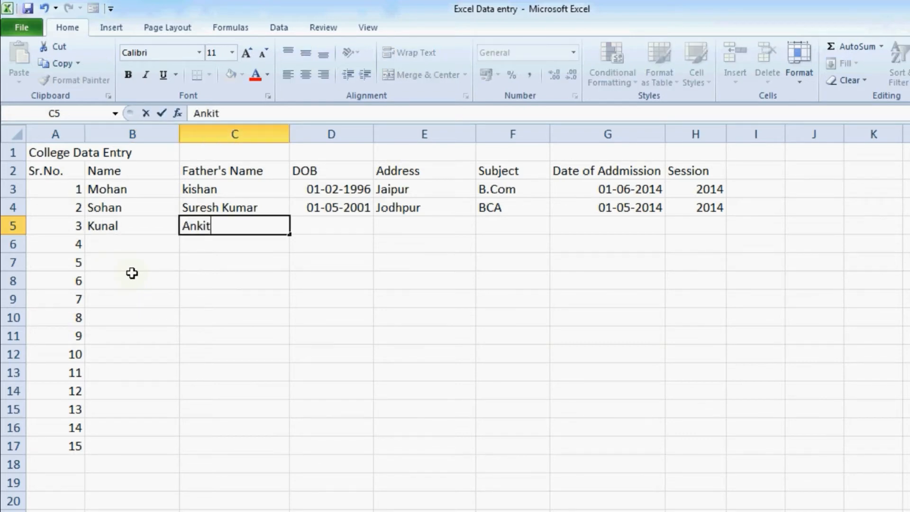
pyautogui.press('Tab')
pyautogui.press('BackSpace')
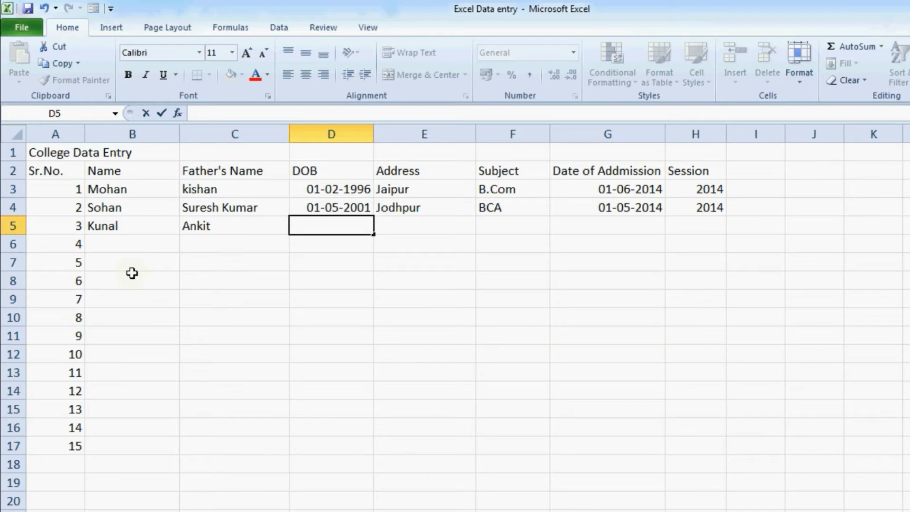
pyautogui.write('2-07-1998')
pyautogui.press('Tab')
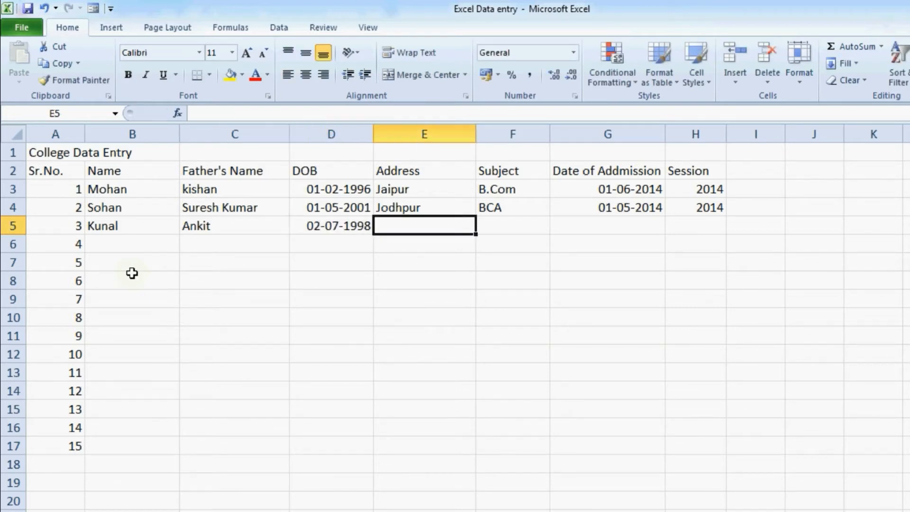
# Complete row 5 with address Ajmer, subject B.Sc., admission 6-07-2015 and session 2015
pyautogui.write('Ajmer')
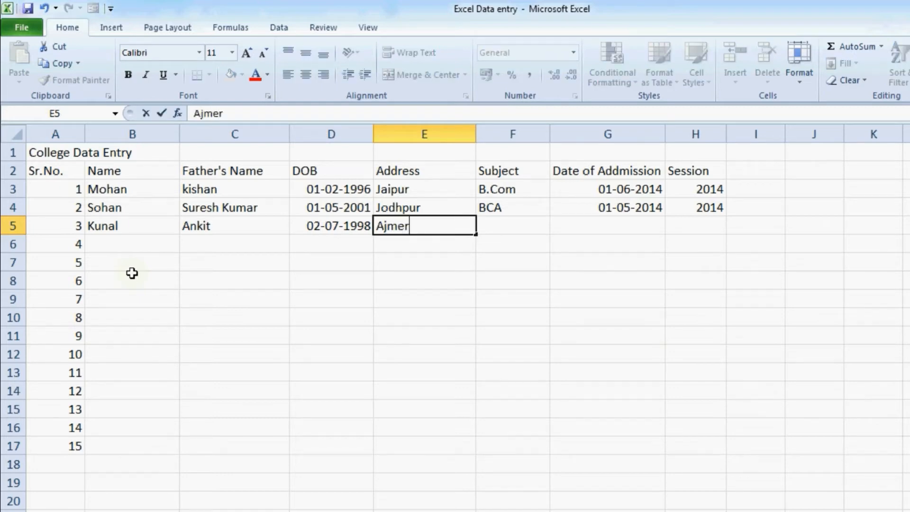
pyautogui.press('Tab')
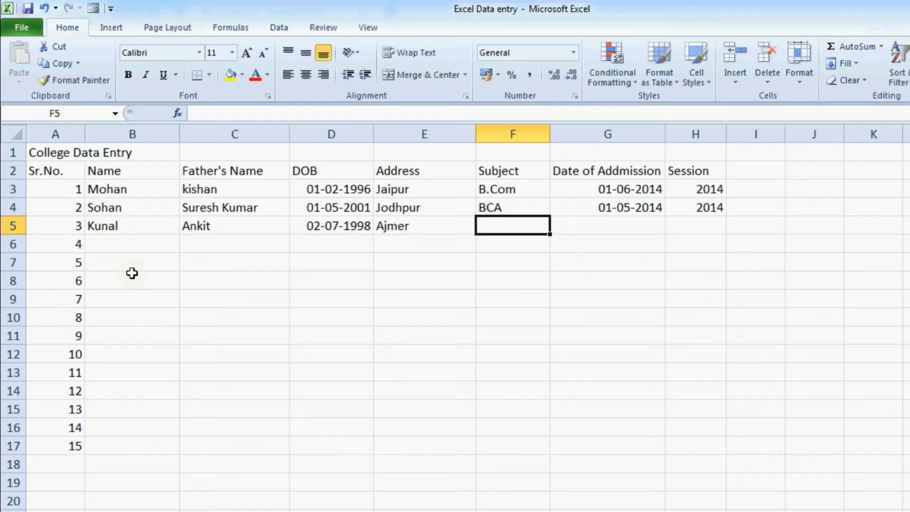
pyautogui.write('BS')
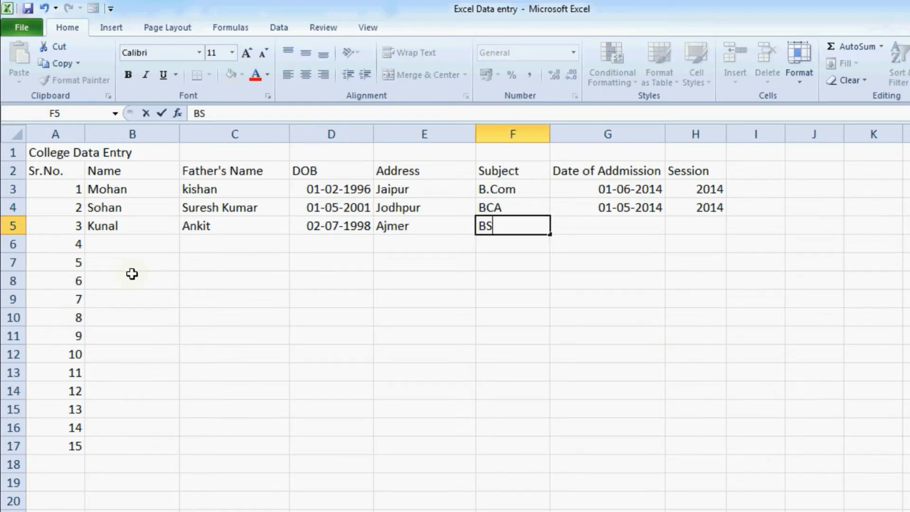
pyautogui.press('BackSpace')
pyautogui.write('.Sc.')
pyautogui.press('Tab')
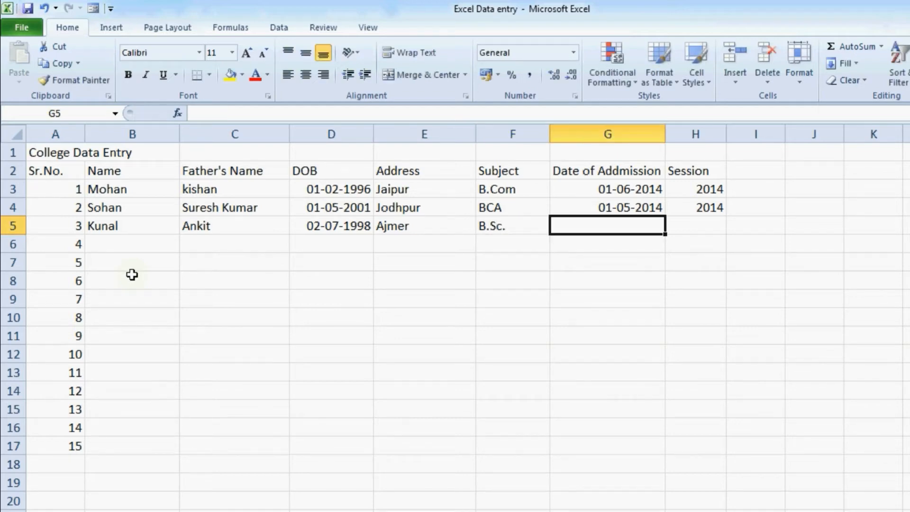
pyautogui.write('6-07-2')
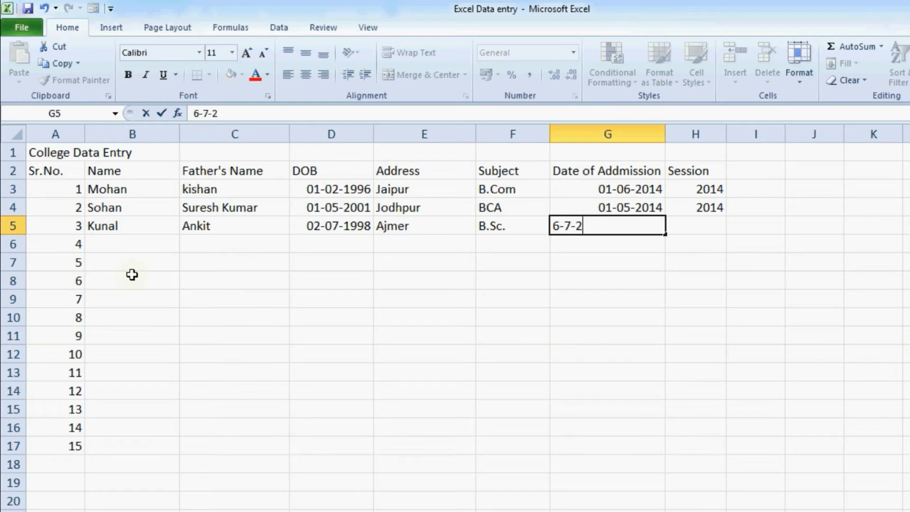
pyautogui.write('015')
pyautogui.press('Tab')
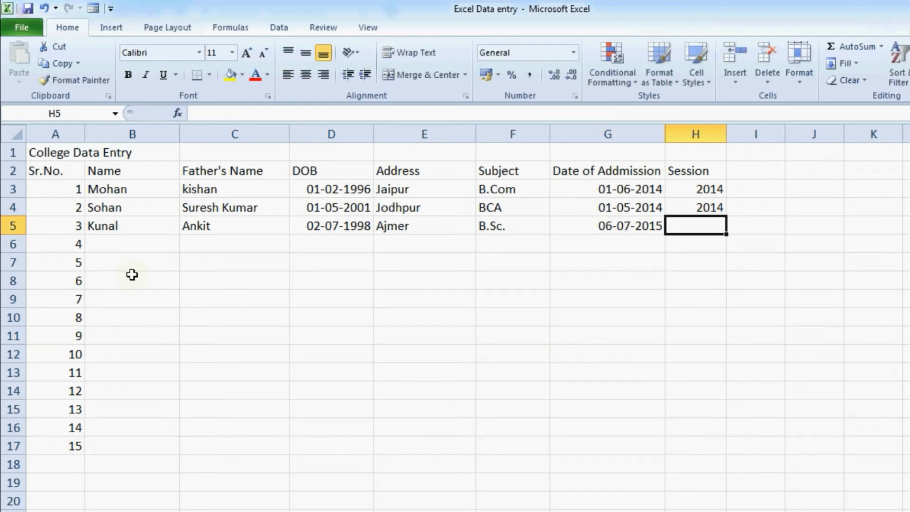
pyautogui.write('2015')
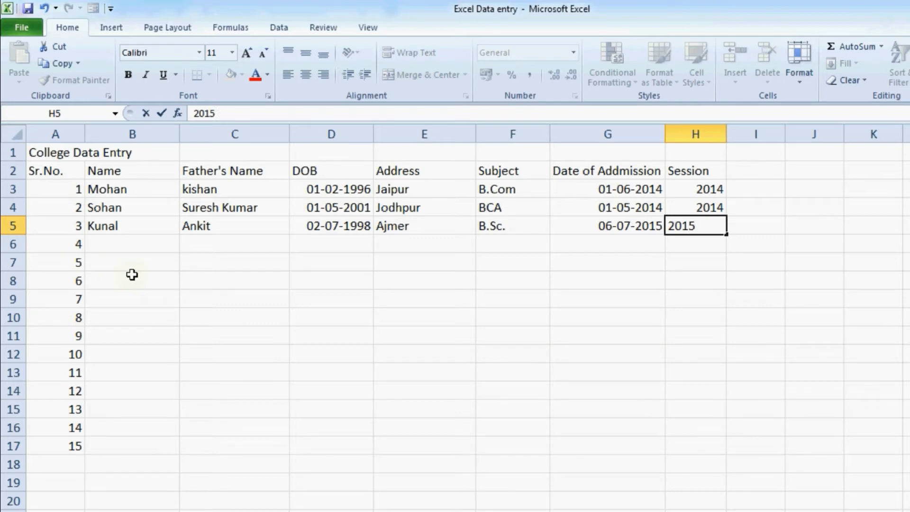
pyautogui.press('Return')
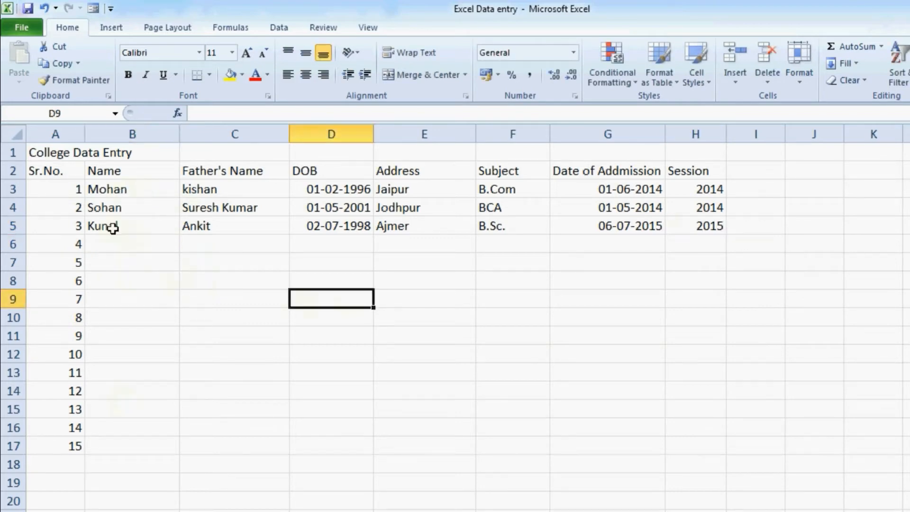
# Repeat the three records in B3:H5 down the table to fill rows 6–17
pyautogui.moveTo(121, 187); pyautogui.dragTo(660, 224)
pyautogui.moveTo(660, 223); pyautogui.dragTo(695, 223)
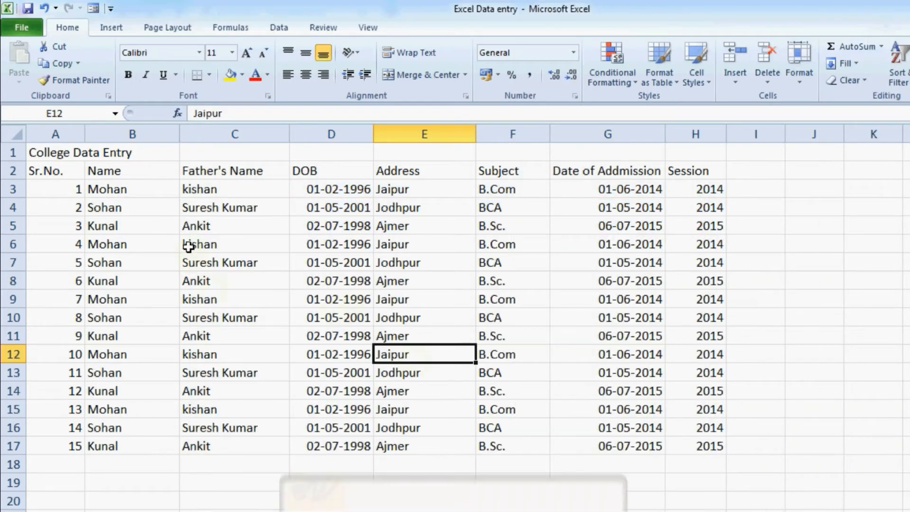
pyautogui.click(186, 244)
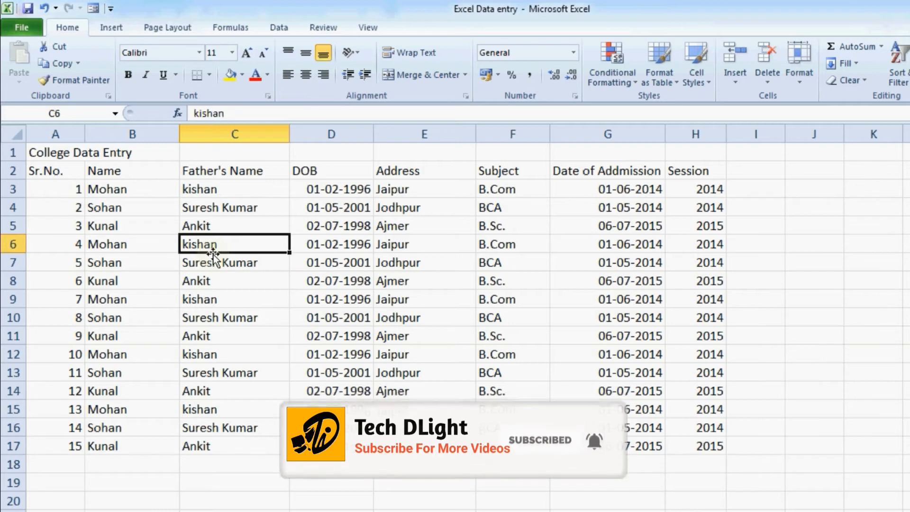
# Merge and centre the title across A1:H1, make it bold and enlarge it to 12 pt
pyautogui.moveTo(48, 153); pyautogui.dragTo(687, 153)
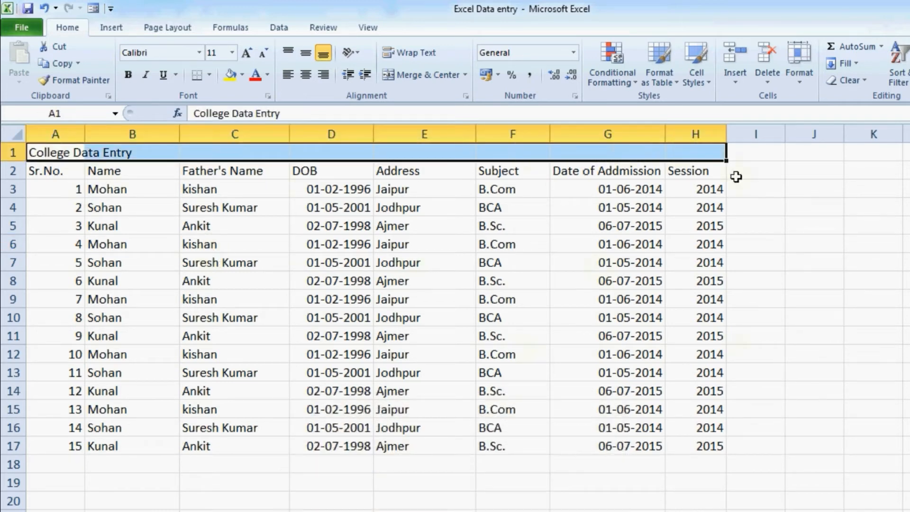
pyautogui.click(431, 80)
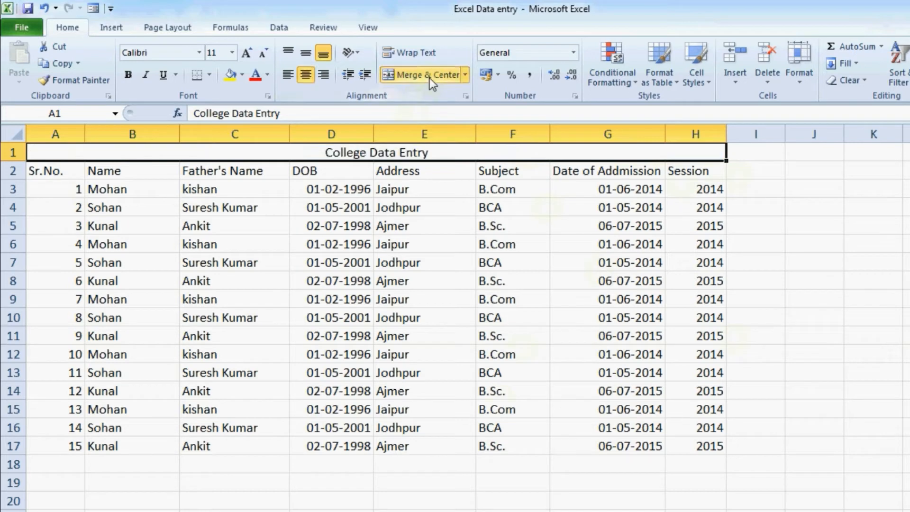
pyautogui.click(125, 76)
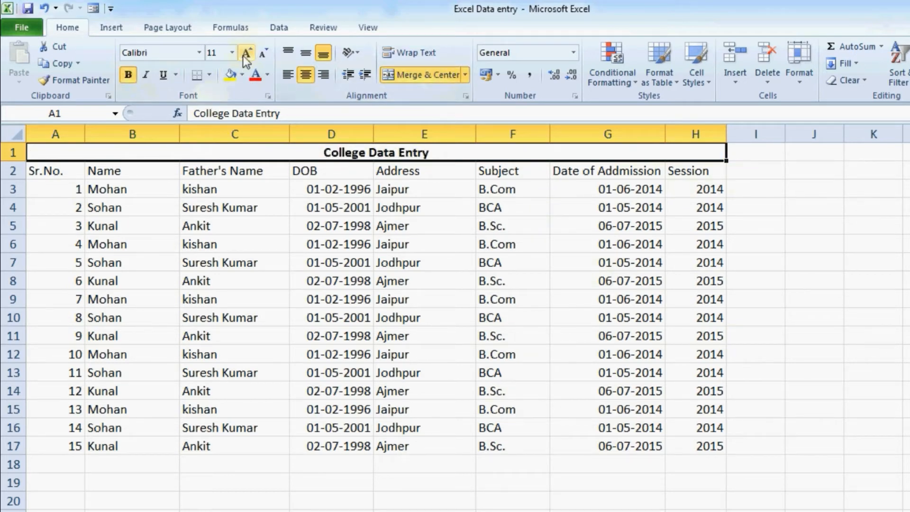
pyautogui.click(246, 54)
pyautogui.click(207, 212)
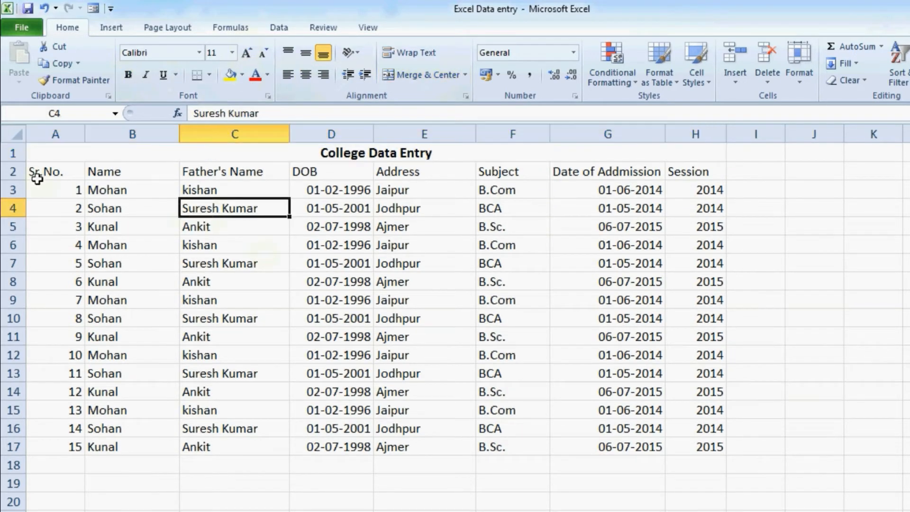
# Centre-align all headers and records in A2:H17
pyautogui.moveTo(41, 172); pyautogui.dragTo(692, 443)
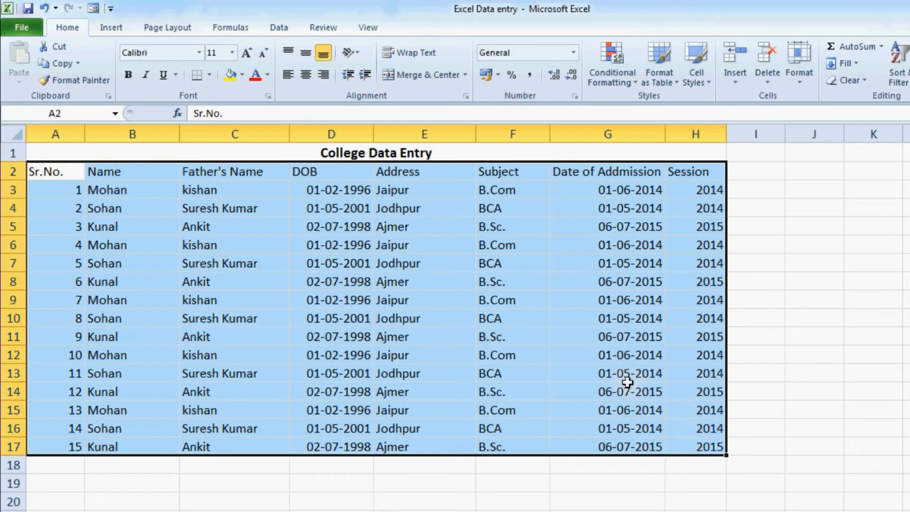
pyautogui.click(312, 79)
pyautogui.click(326, 228)
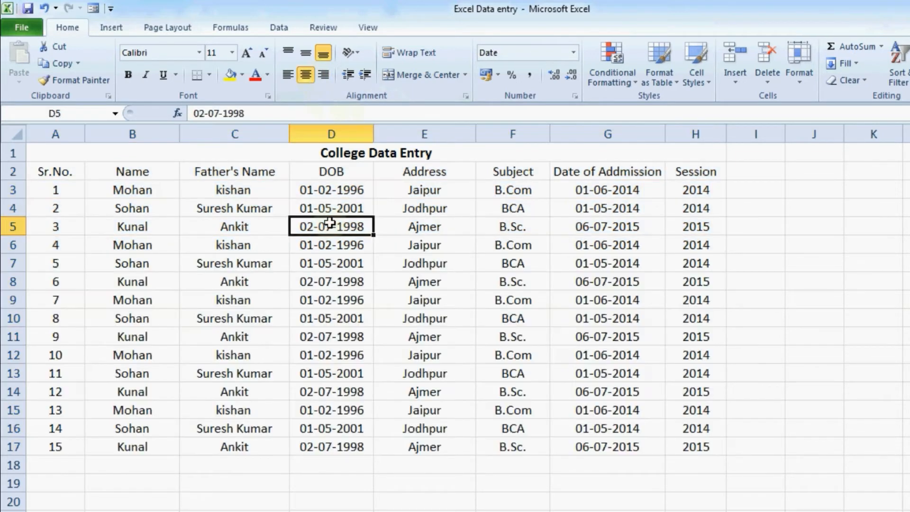
# Make the header row A2:H2 bold
pyautogui.doubleClick(39, 171)
pyautogui.moveTo(39, 172); pyautogui.dragTo(72, 171)
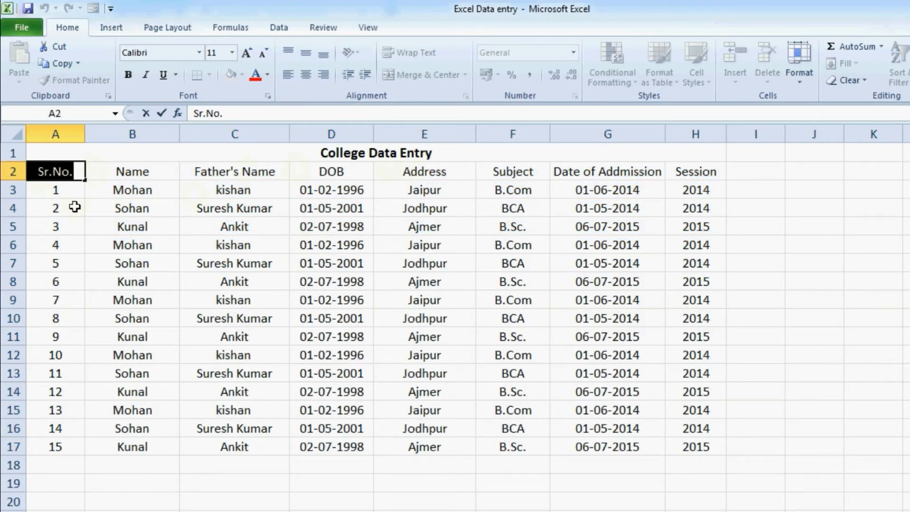
pyautogui.click(73, 205)
pyautogui.click(53, 174)
pyautogui.click(265, 172)
pyautogui.click(306, 170)
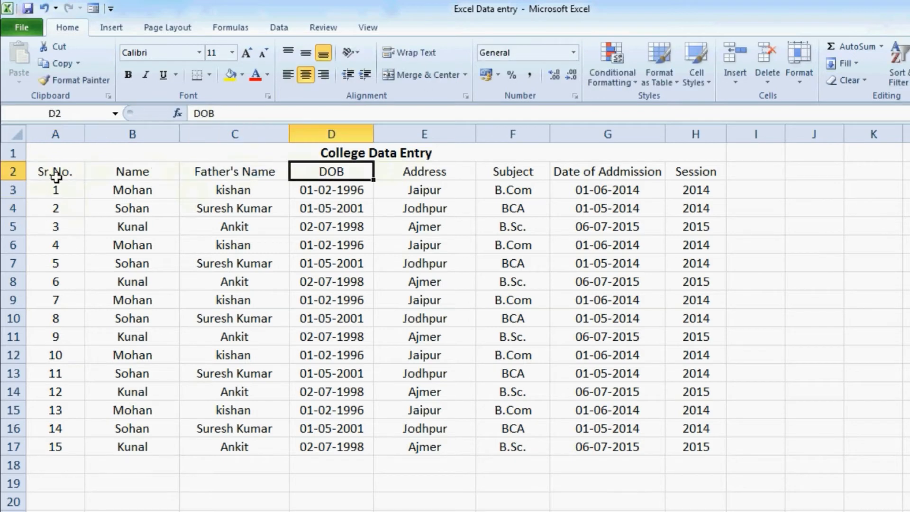
pyautogui.moveTo(40, 175); pyautogui.dragTo(683, 173)
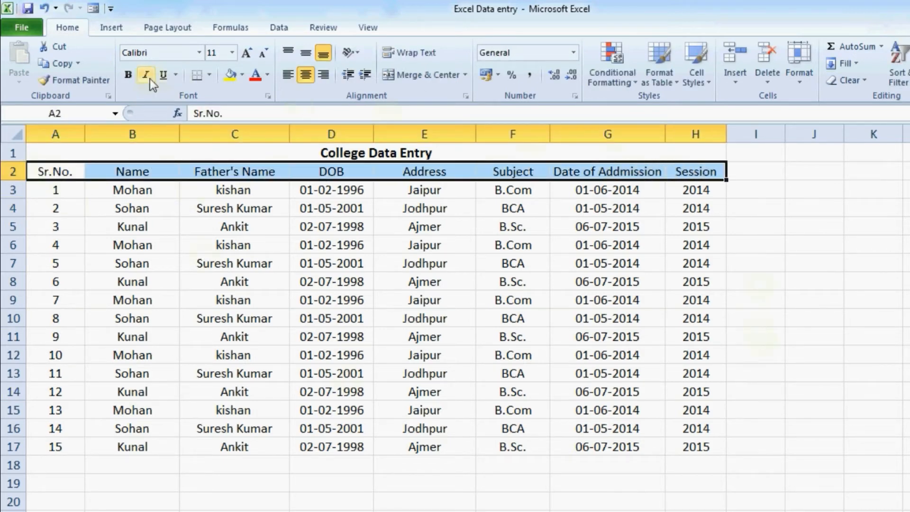
pyautogui.click(129, 75)
pyautogui.click(234, 300)
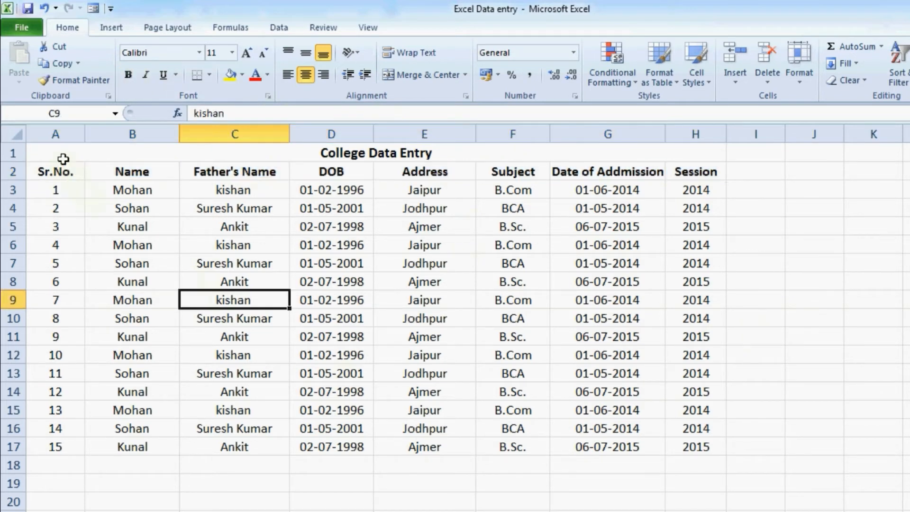
pyautogui.moveTo(63, 159); pyautogui.dragTo(232, 442)
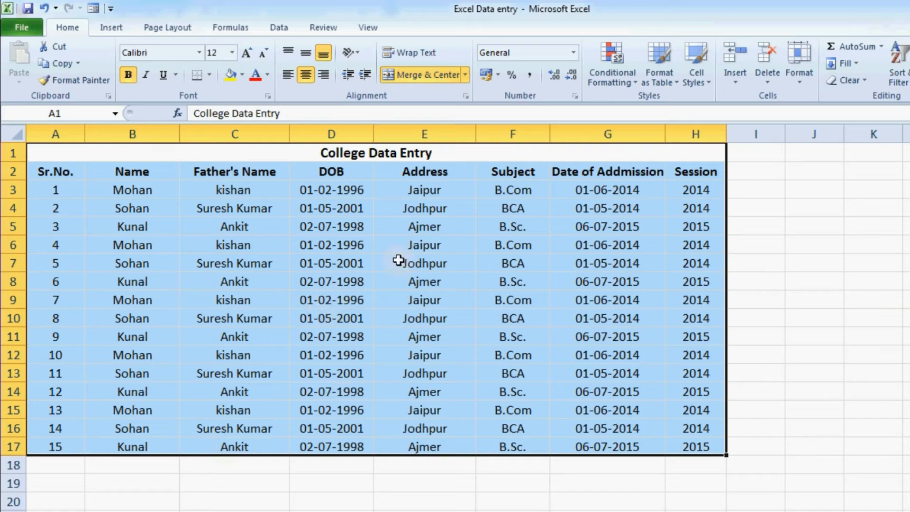
# Apply All Borders to every cell of the table A1:H17
pyautogui.click(209, 75)
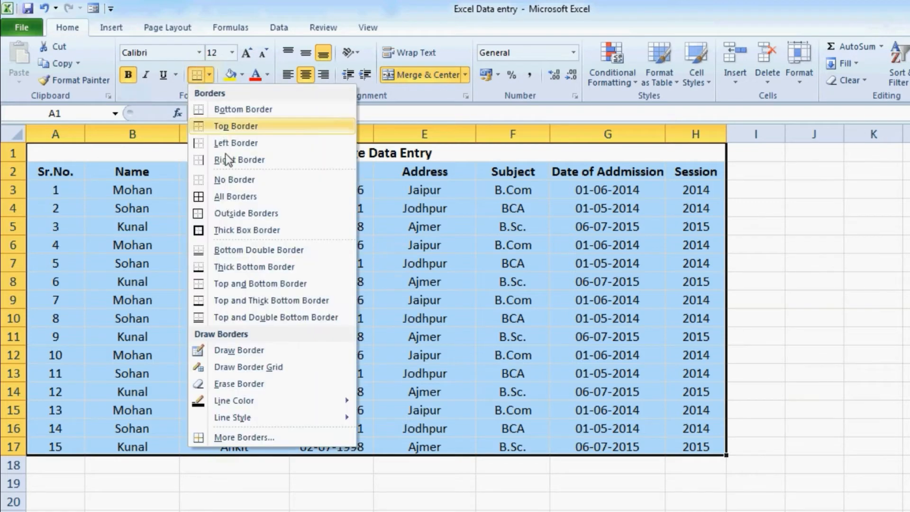
pyautogui.click(253, 197)
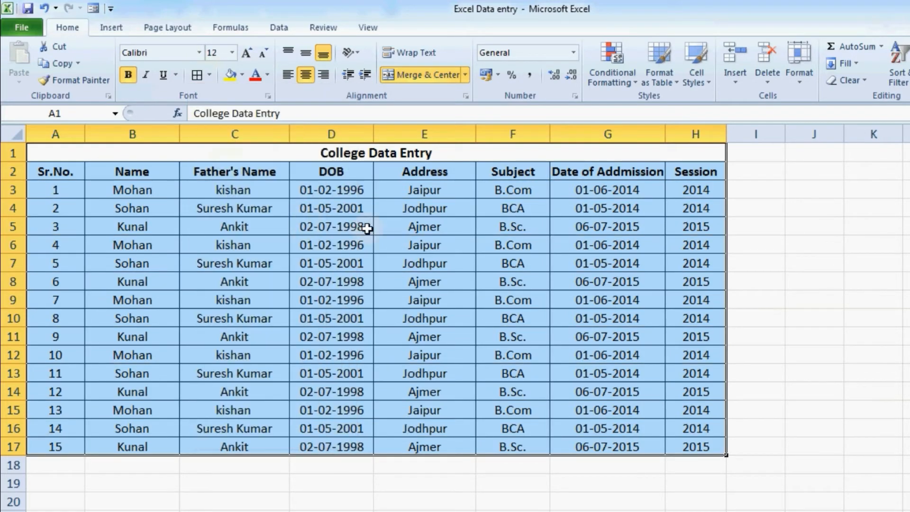
pyautogui.doubleClick(456, 173)
pyautogui.click(310, 156)
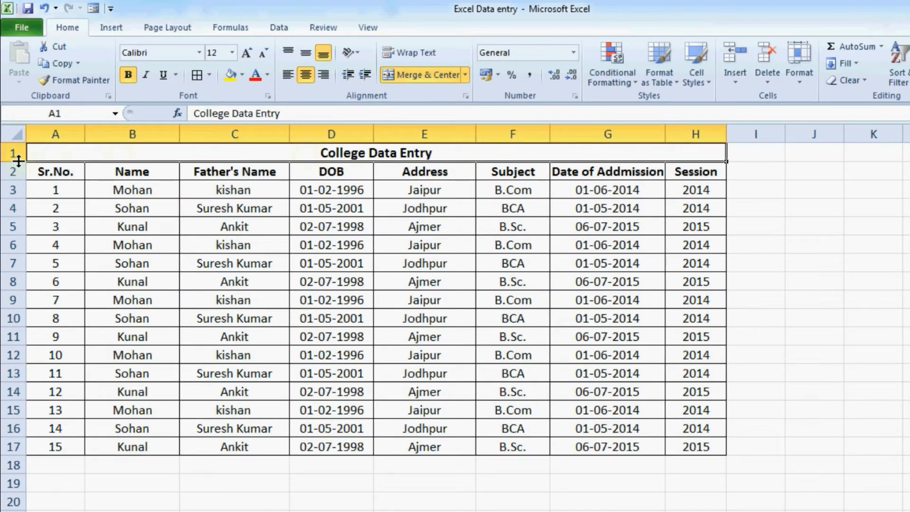
# Make row 1 taller and set the title to middle alignment at 18 pt
pyautogui.moveTo(18, 162); pyautogui.dragTo(18, 174)
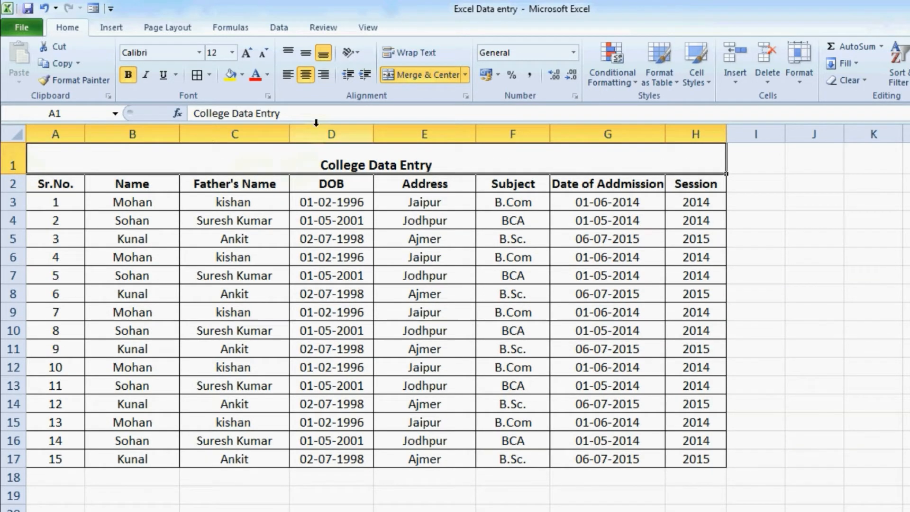
pyautogui.click(306, 53)
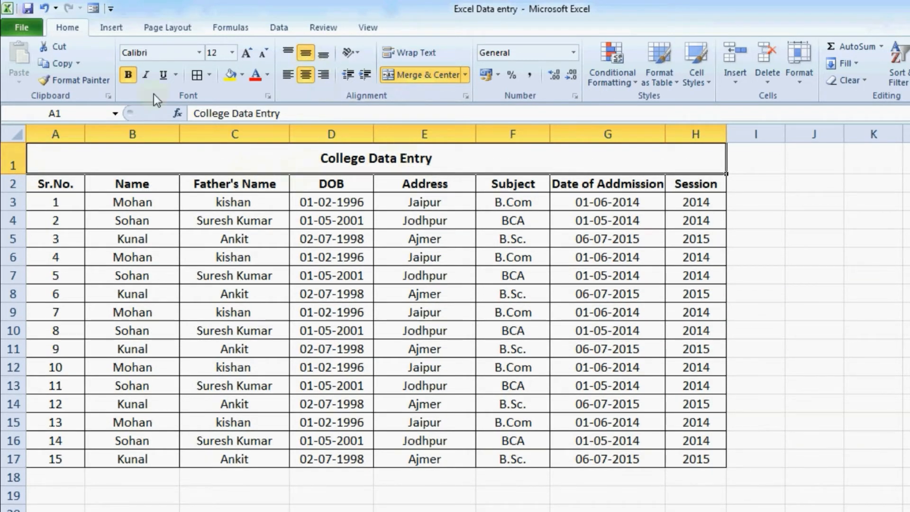
pyautogui.click(247, 53)
pyautogui.click(248, 52)
pyautogui.click(247, 53)
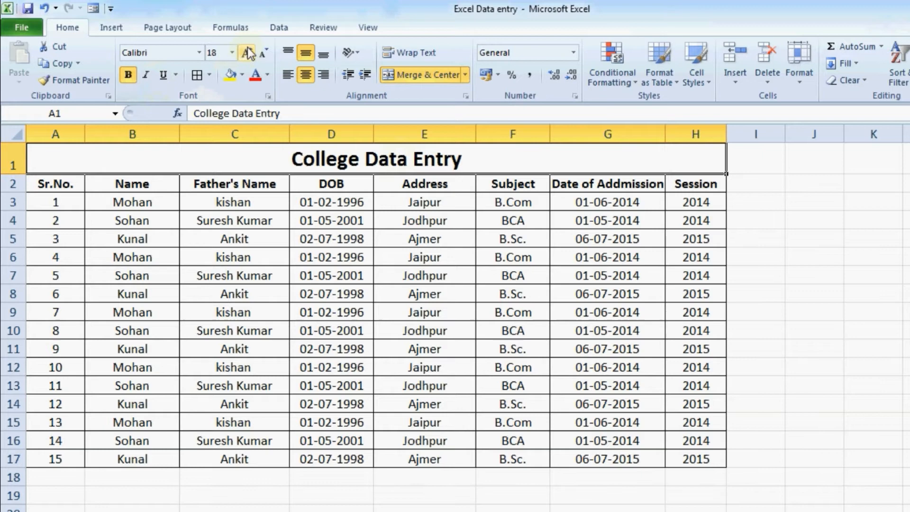
pyautogui.doubleClick(342, 184)
pyautogui.click(256, 259)
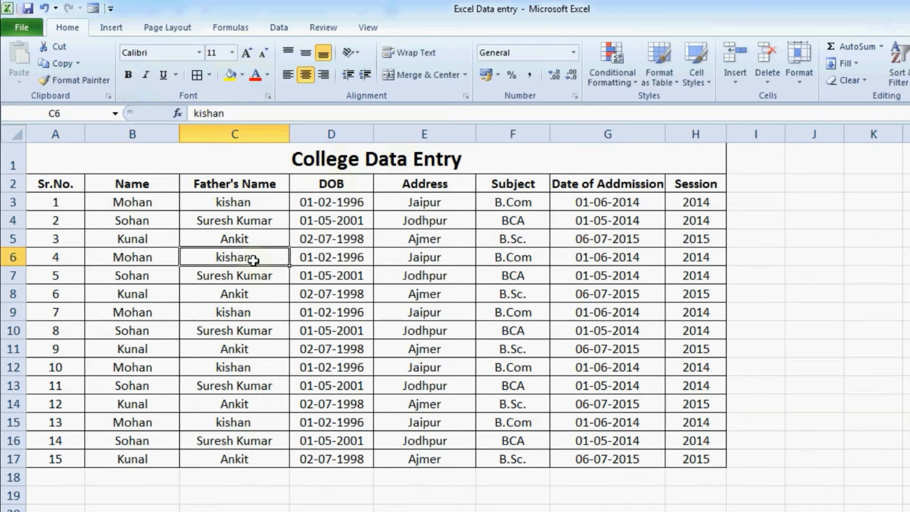
pyautogui.click(520, 421)
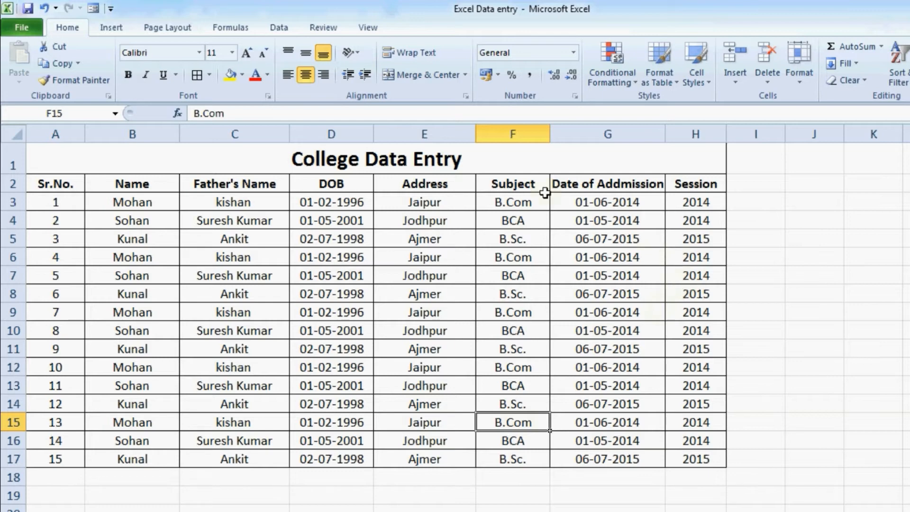
# Select the title and header cells one by one to check their formatting
pyautogui.click(394, 152)
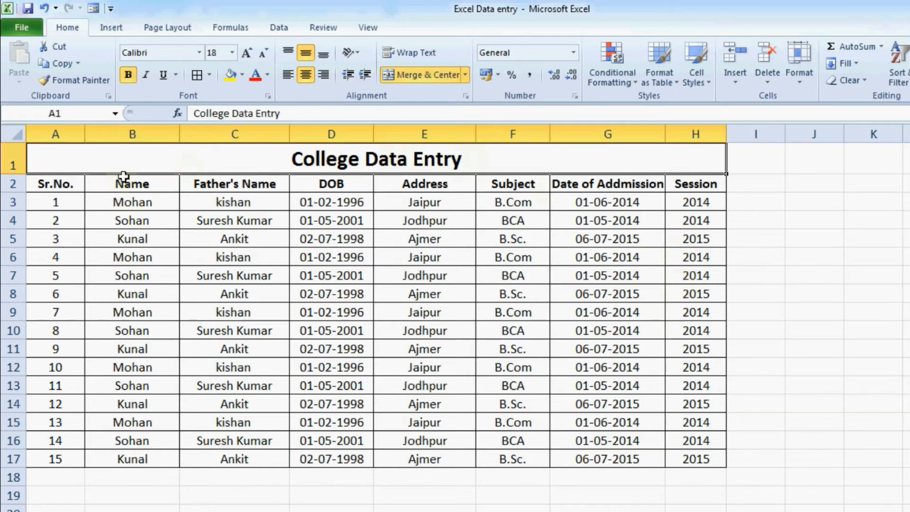
pyautogui.click(234, 239)
pyautogui.click(67, 183)
pyautogui.click(163, 187)
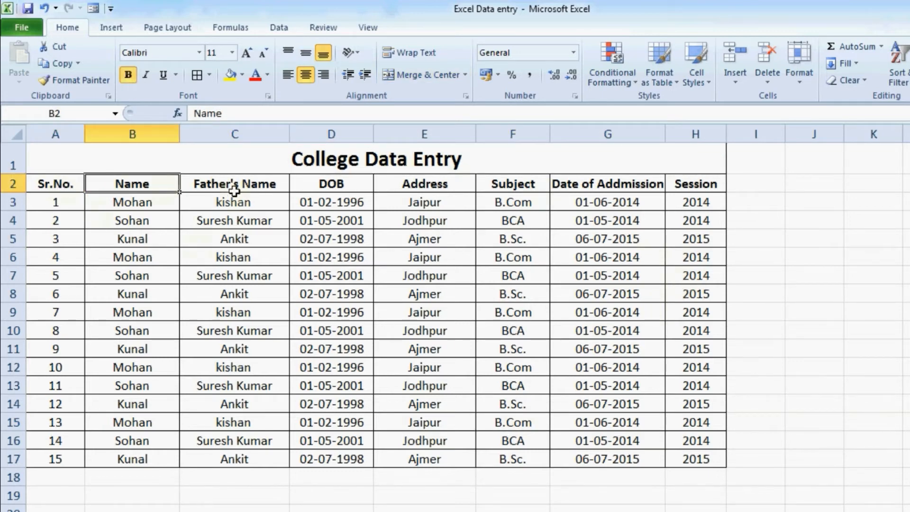
pyautogui.click(234, 190)
pyautogui.click(320, 183)
pyautogui.click(433, 182)
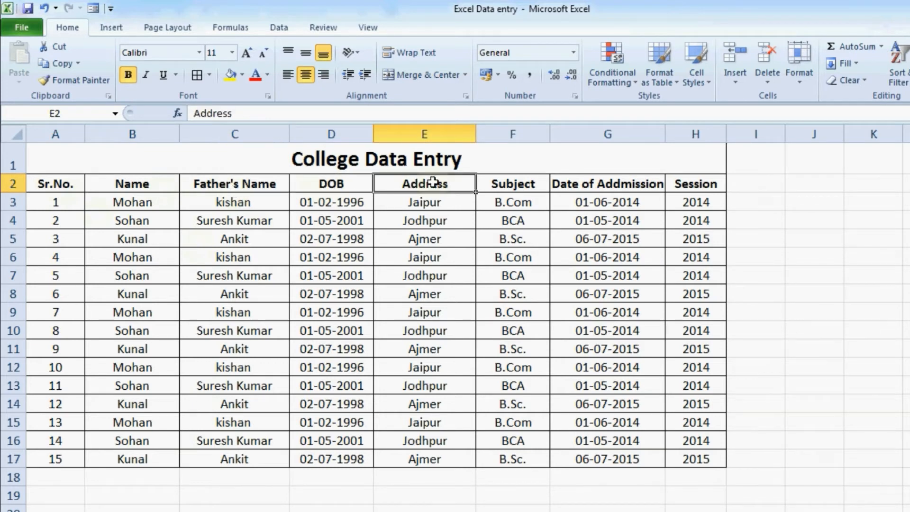
pyautogui.click(126, 206)
pyautogui.click(216, 281)
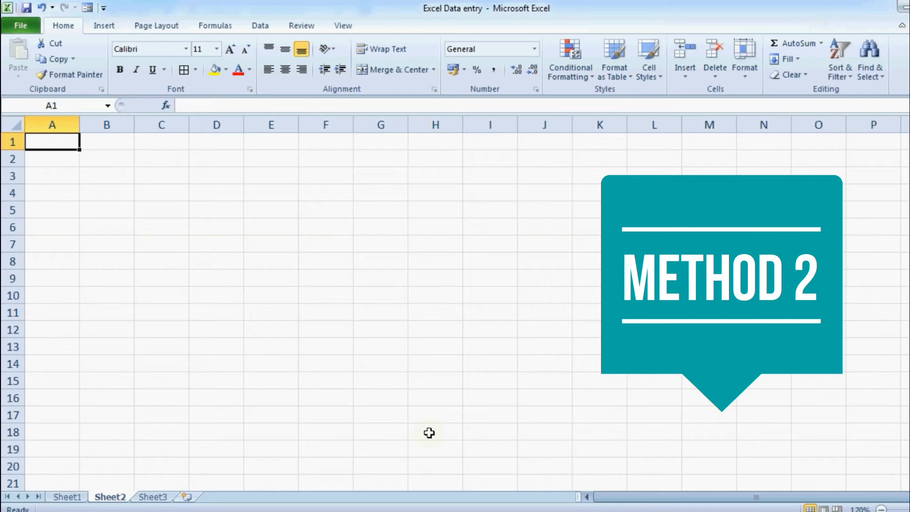
# Enter the 'College Data Entry' title and the Sr.N. and Name headers, then open the File menu
pyautogui.write('College')
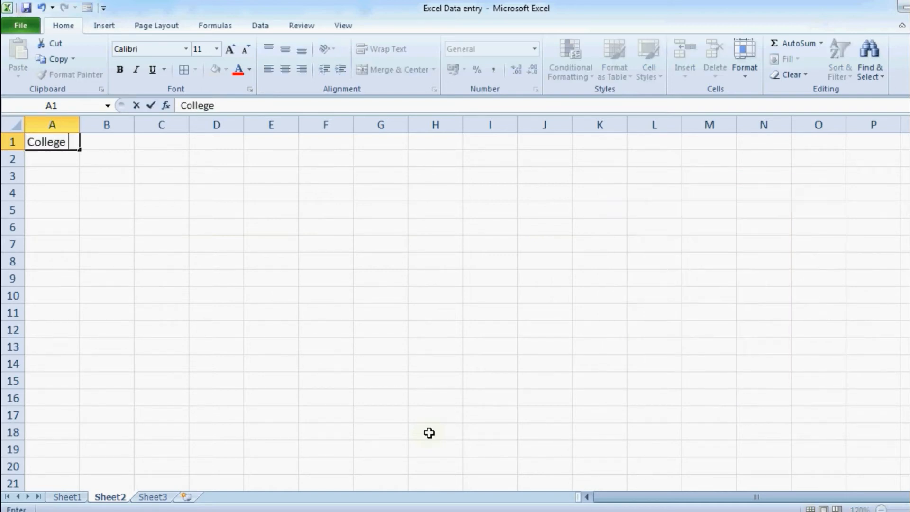
pyautogui.write(' Data Entry')
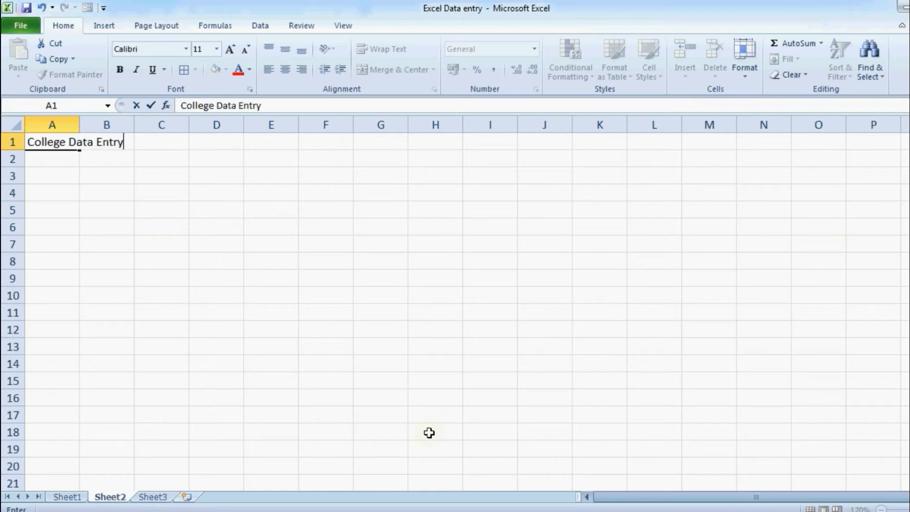
pyautogui.press('Return')
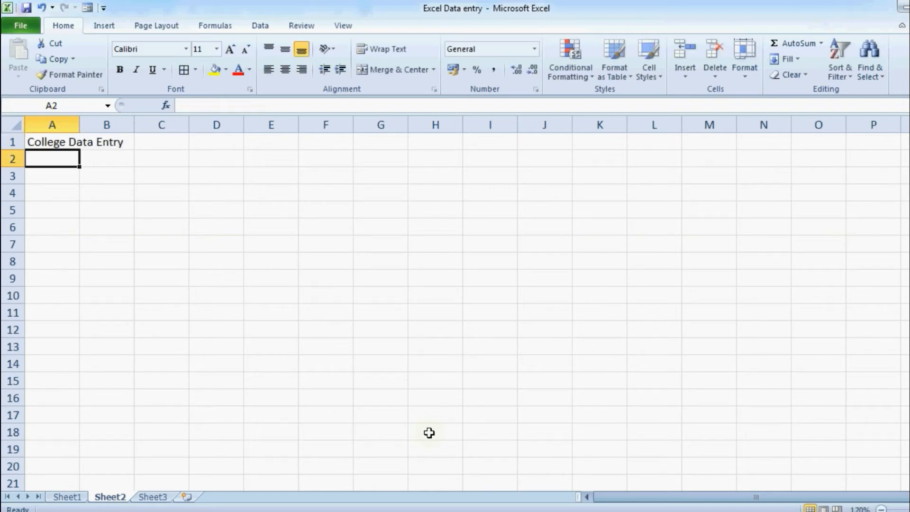
pyautogui.write('Sr.')
pyautogui.write('NO')
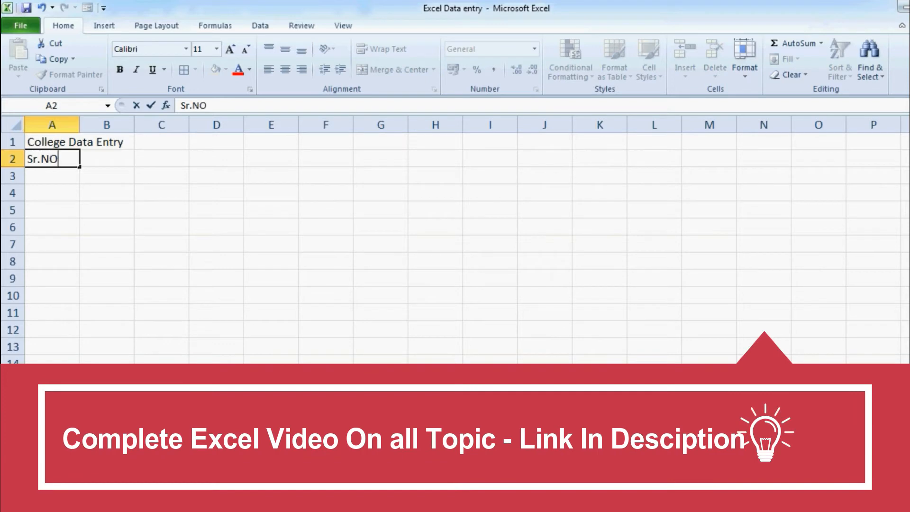
pyautogui.press('BackSpace')
pyautogui.write('.')
pyautogui.press('Tab')
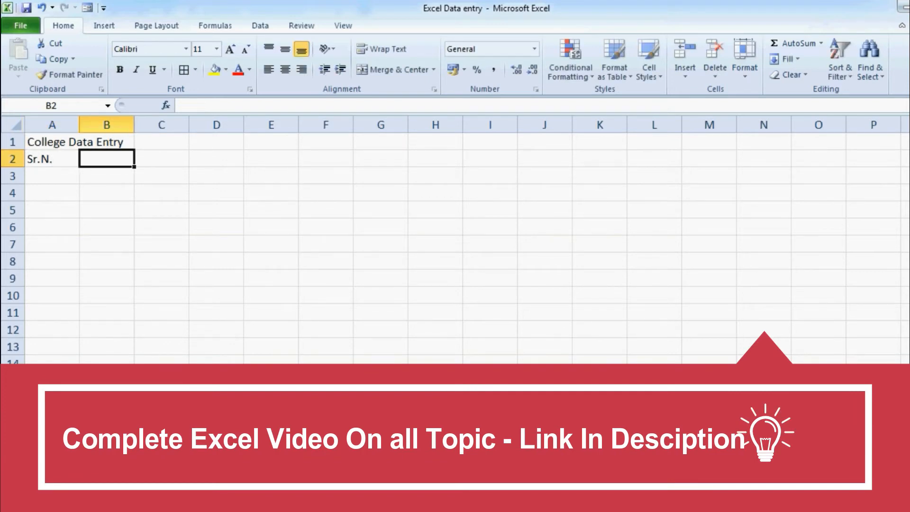
pyautogui.write('Name')
pyautogui.press('Tab')
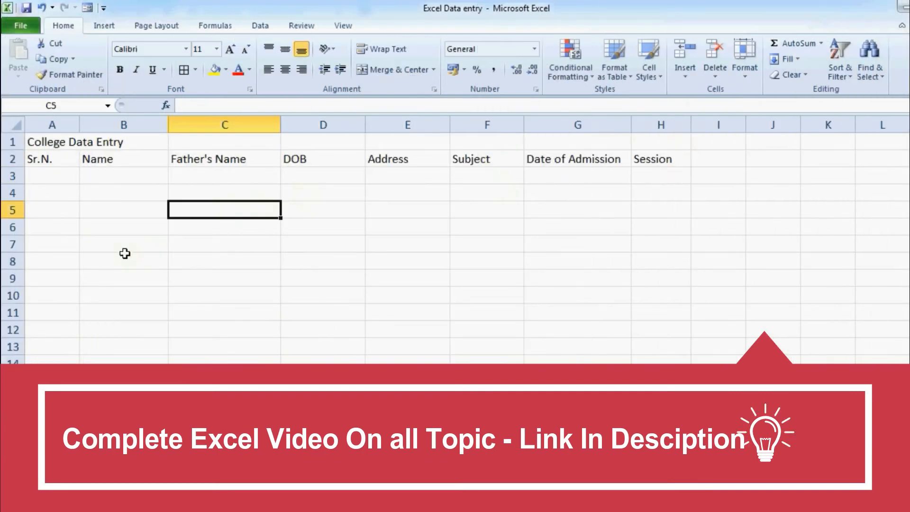
pyautogui.click(120, 176)
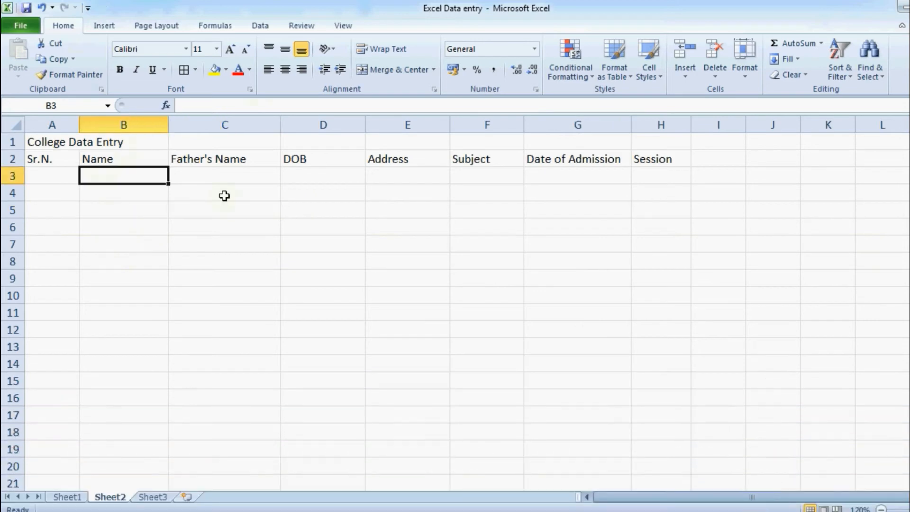
pyautogui.click(33, 29)
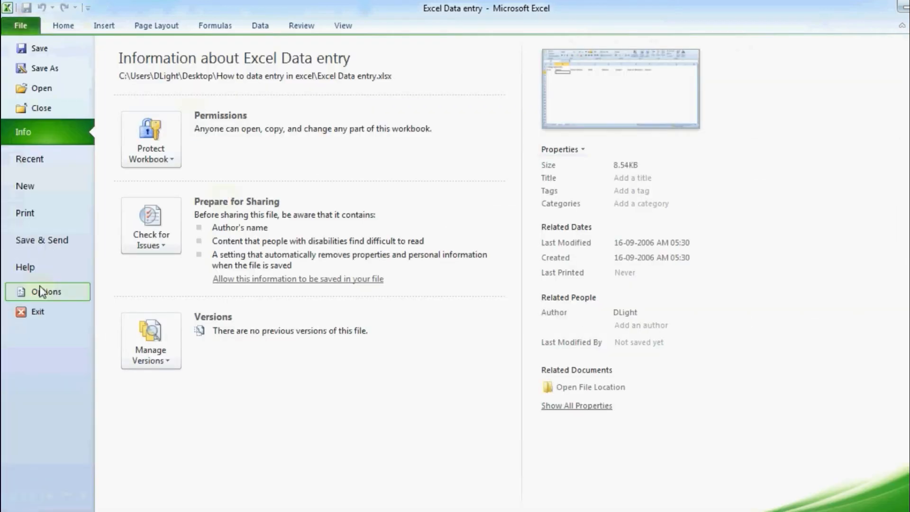
# Through Excel Options, add Form from Commands Not in the Ribbon to the Quick Access Toolbar
pyautogui.click(60, 294)
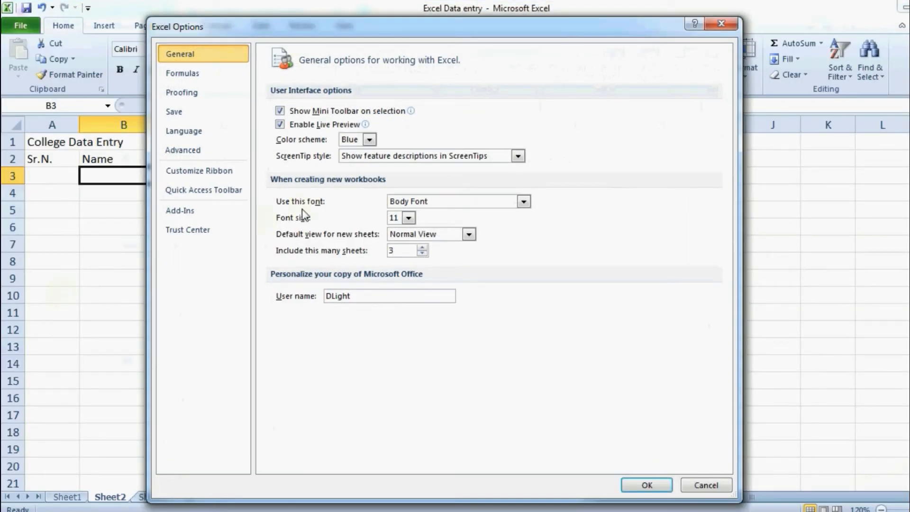
pyautogui.click(239, 195)
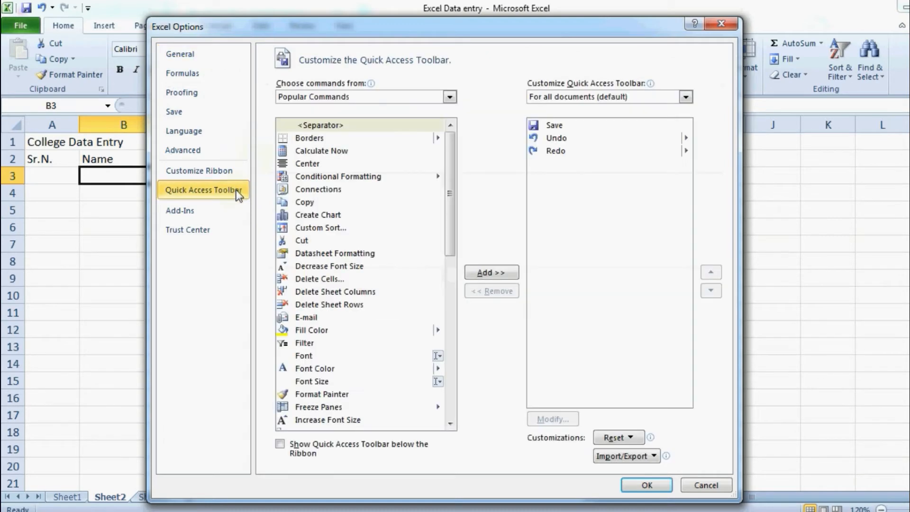
pyautogui.click(383, 99)
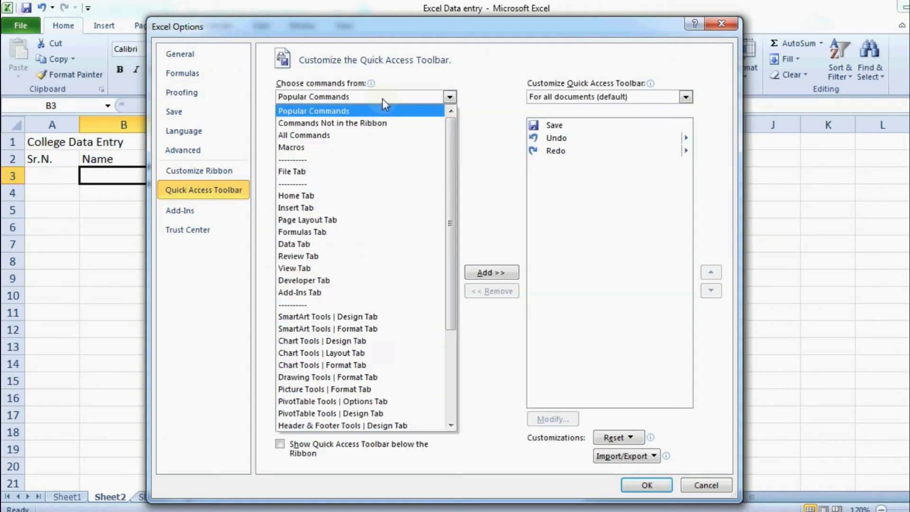
pyautogui.click(382, 124)
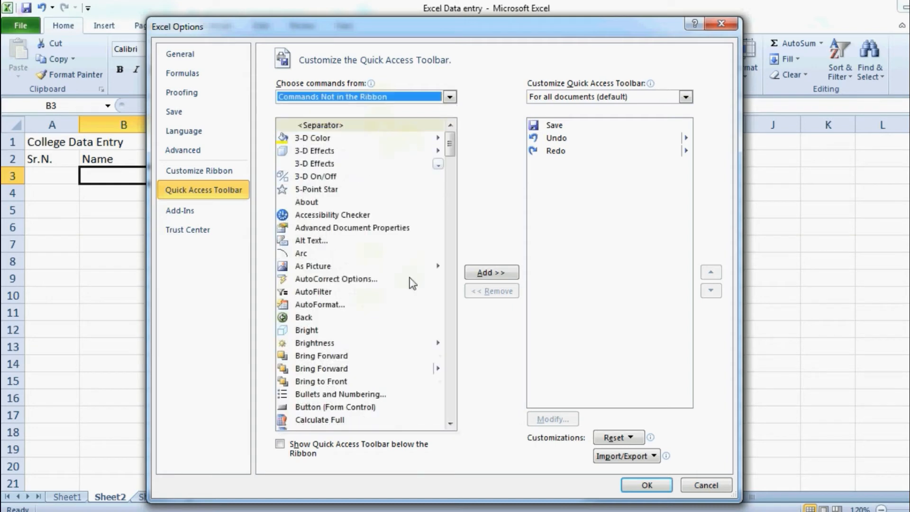
pyautogui.moveTo(451, 140); pyautogui.dragTo(466, 212)
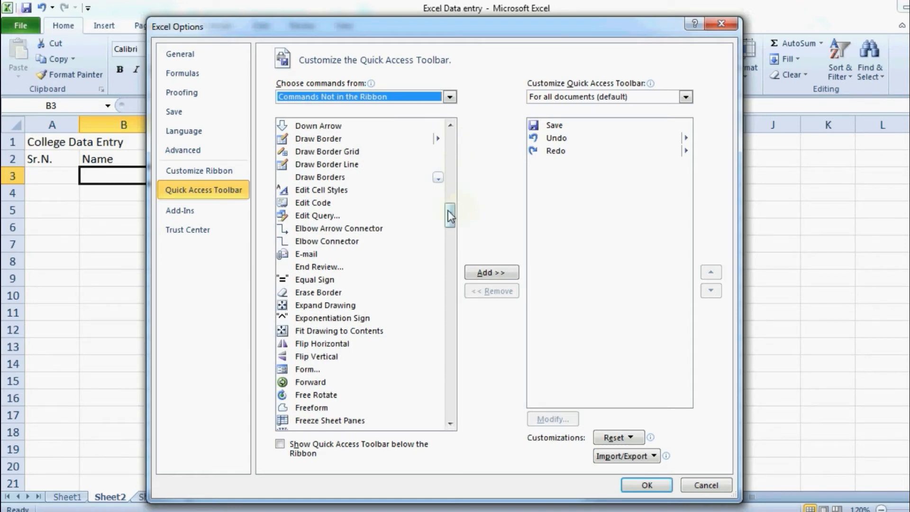
pyautogui.click(306, 369)
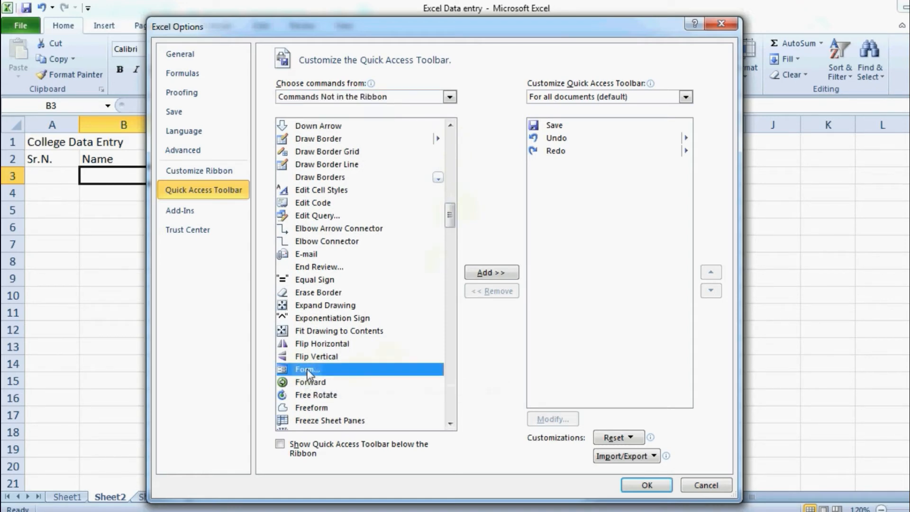
pyautogui.click(497, 273)
pyautogui.click(638, 484)
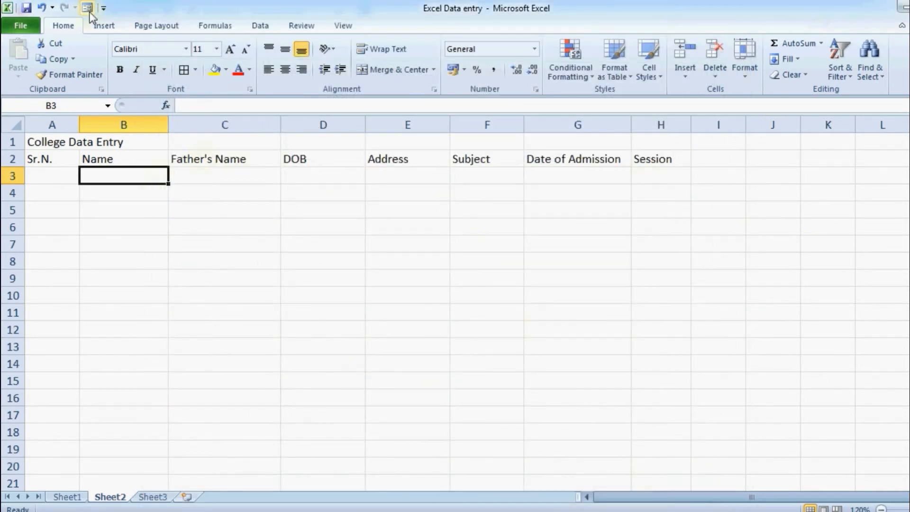
# Open the data form for the A2:H2 headers, accepting the first row as column labels
pyautogui.moveTo(41, 158); pyautogui.dragTo(664, 158)
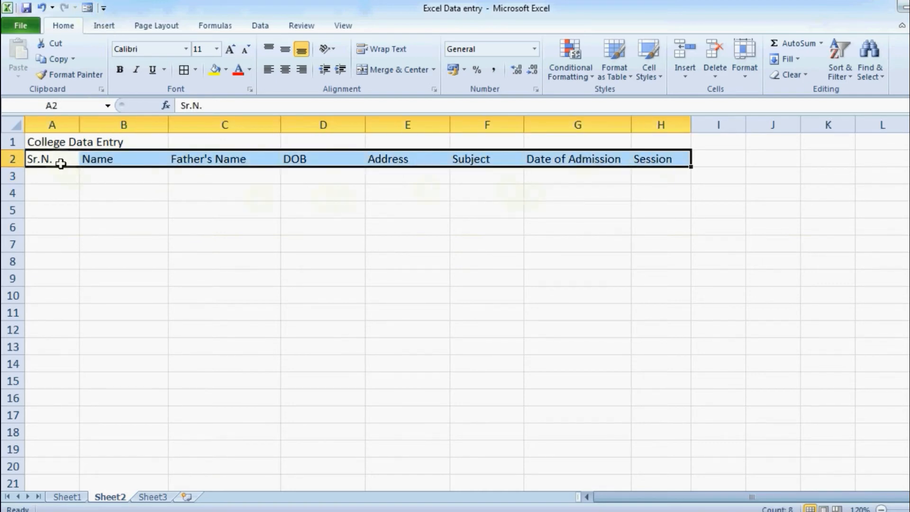
pyautogui.click(87, 8)
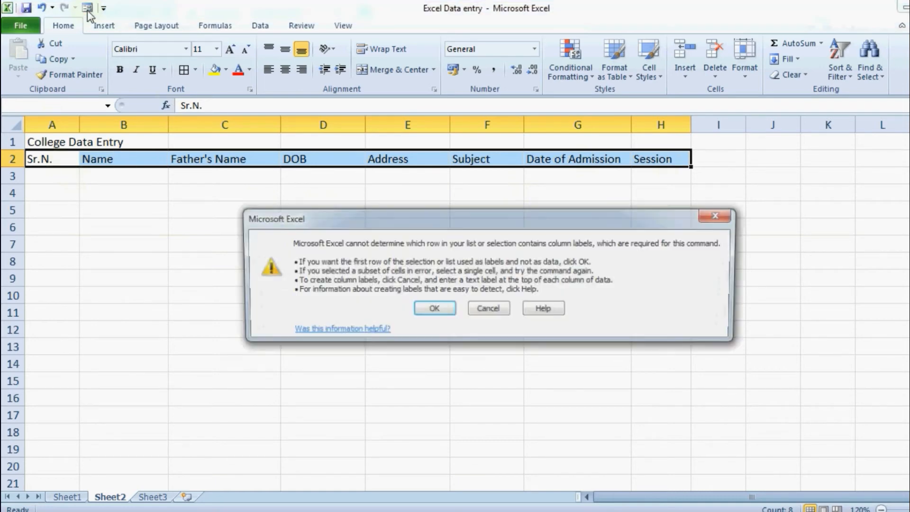
pyautogui.click(433, 310)
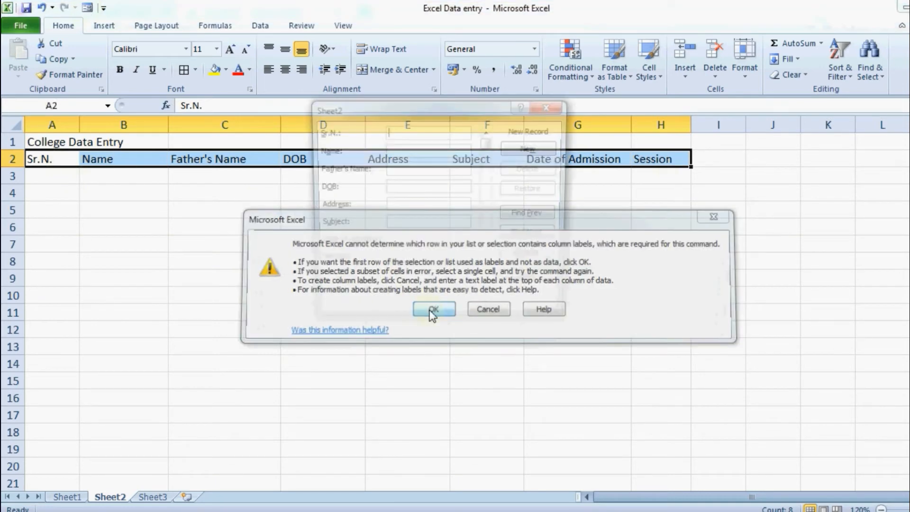
pyautogui.moveTo(449, 98); pyautogui.dragTo(508, 184)
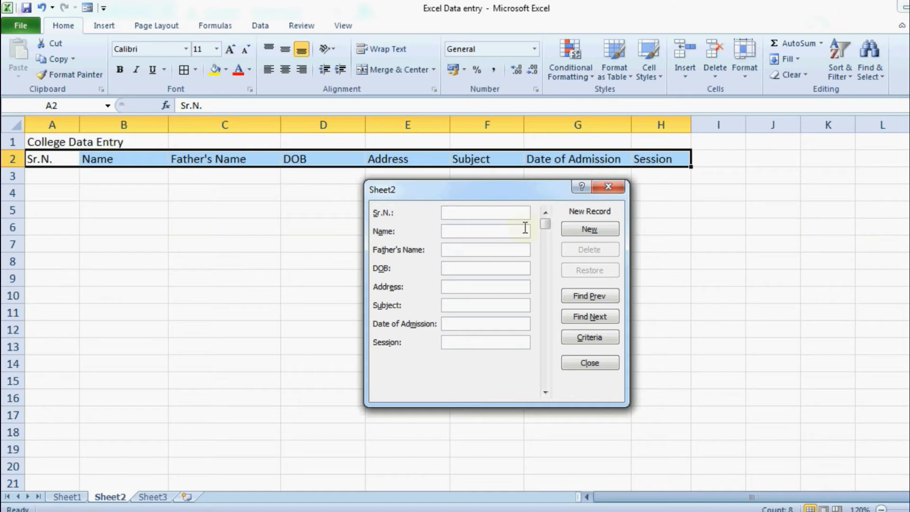
# Fill the form with record 1: student and father names, DOB 1-4-1998, Jaipur, B.Com, 1-7-2014, 2014
pyautogui.write('1')
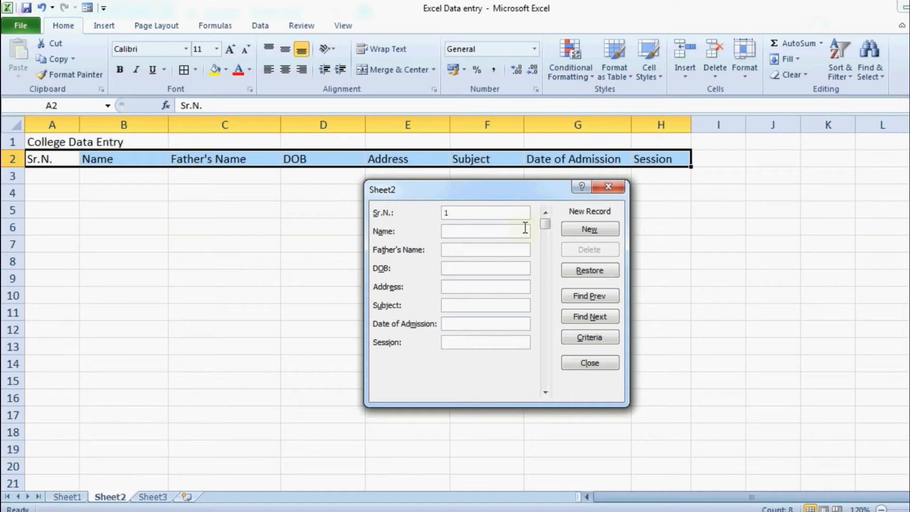
pyautogui.write('MOhan')
pyautogui.press('BackSpace')
pyautogui.press('BackSpace')
pyautogui.press('BackSpace')
pyautogui.press('BackSpace')
pyautogui.write('ohan')
pyautogui.press('Tab')
pyautogui.press('Tab')
pyautogui.write('1')
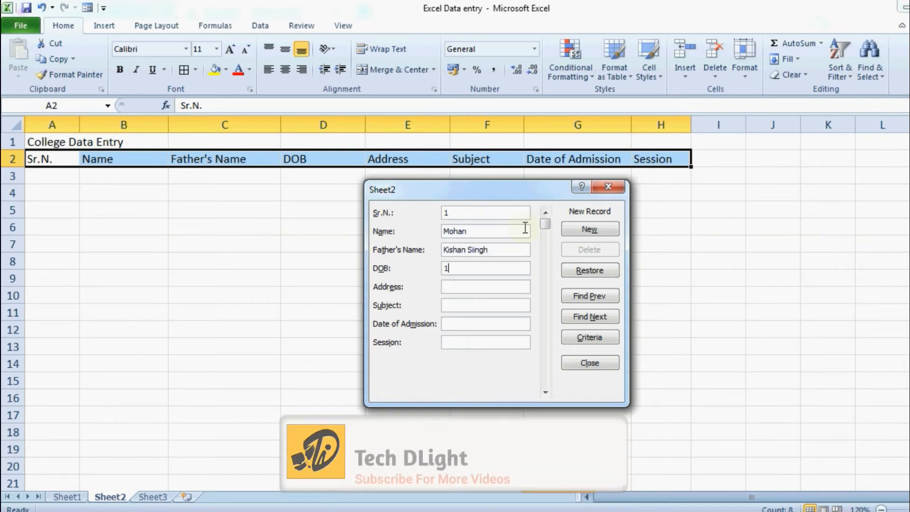
pyautogui.write('-4-1998')
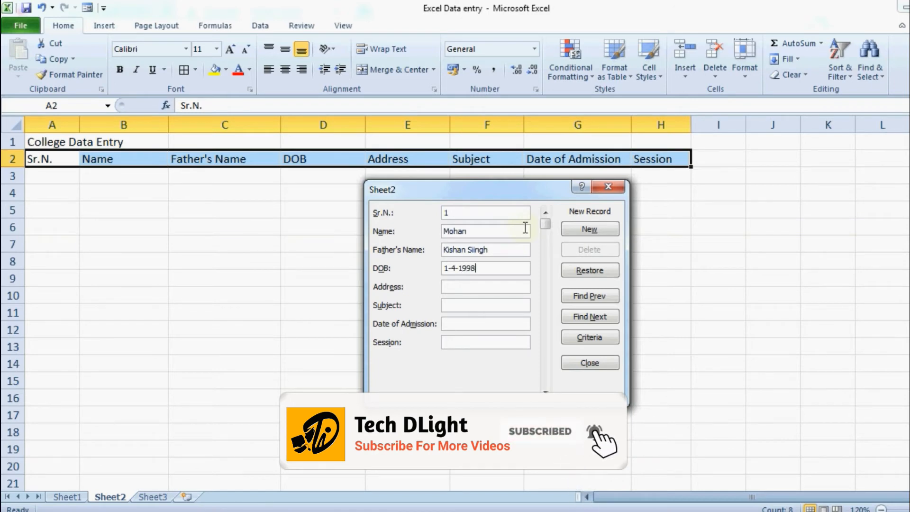
pyautogui.press('Tab')
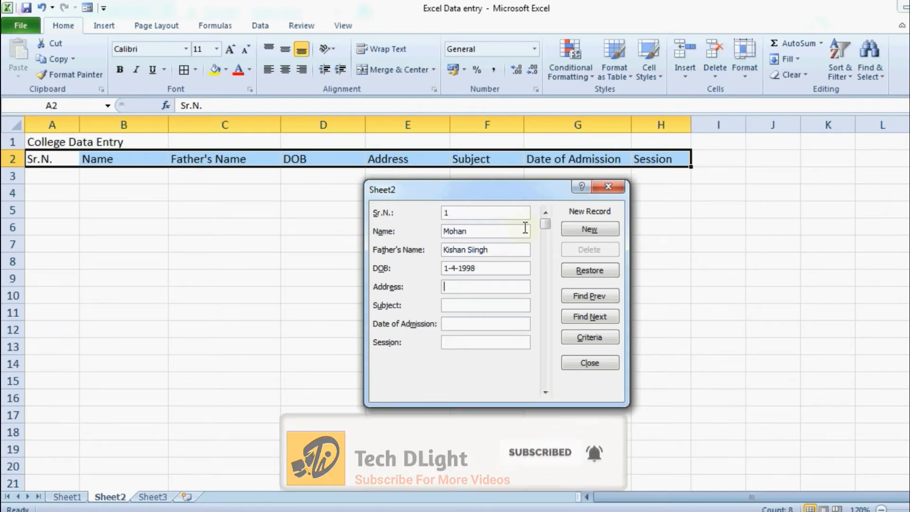
pyautogui.write('Jaipur')
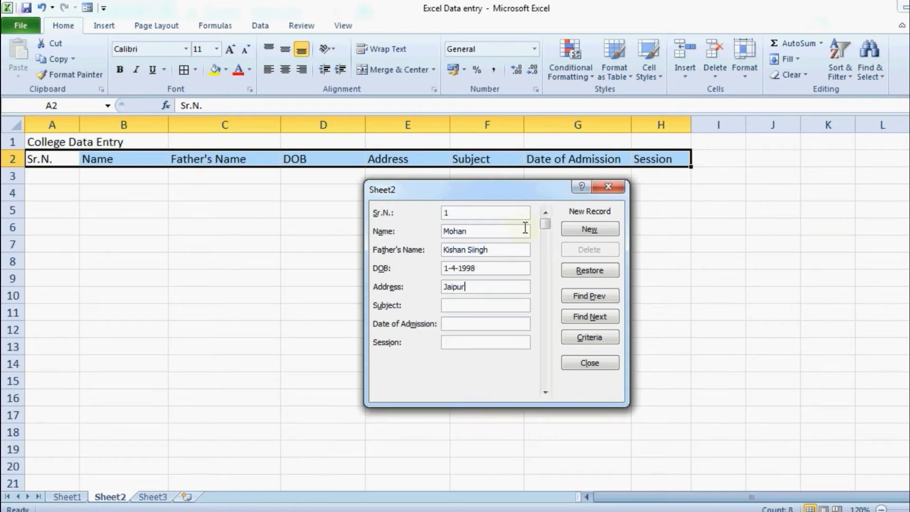
pyautogui.write('B')
pyautogui.write('.Com')
pyautogui.write('1-7-')
pyautogui.write('201')
pyautogui.write('4')
pyautogui.write('2014')
pyautogui.click(606, 227)
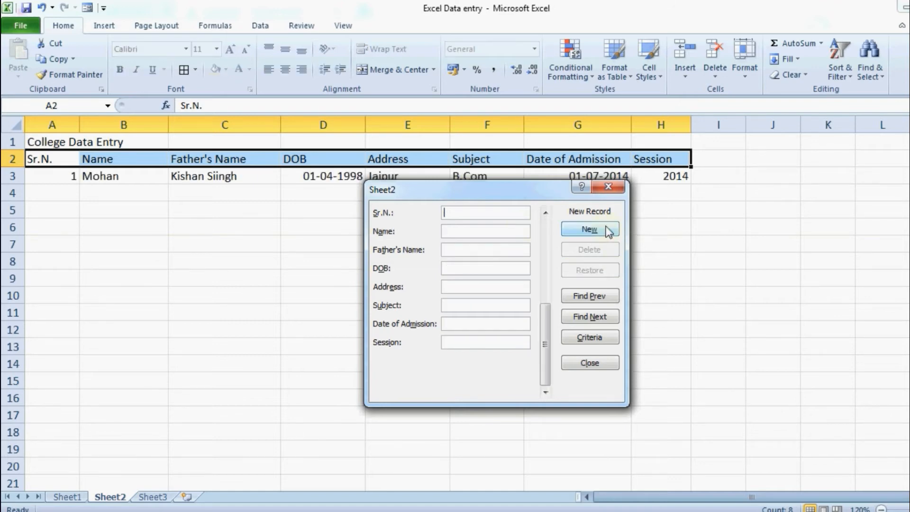
# Enter record 2 in the form: student name, Jodhpur, BCA, admitted 04-05-2015, session 2015
pyautogui.moveTo(514, 197); pyautogui.dragTo(499, 211)
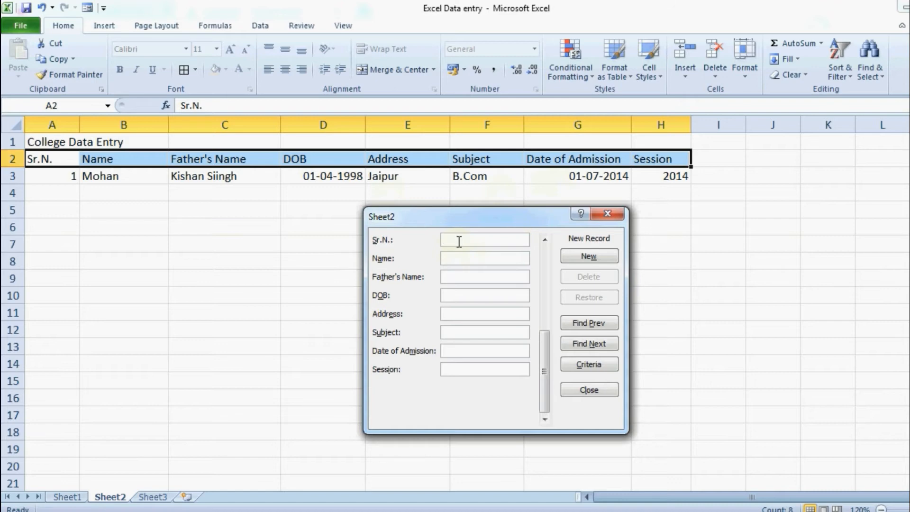
pyautogui.write('2')
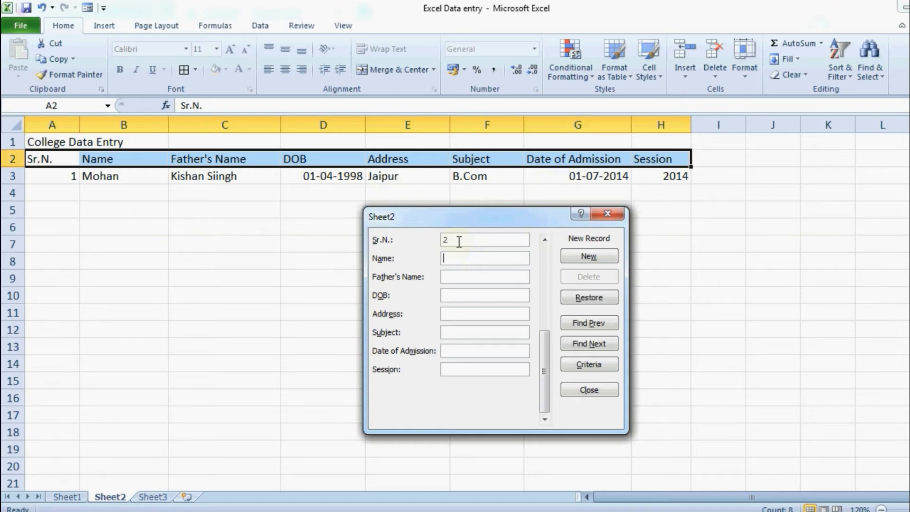
pyautogui.write('sURESH')
pyautogui.press('BackSpace')
pyautogui.press('BackSpace')
pyautogui.press('BackSpace')
pyautogui.press('BackSpace')
pyautogui.press('BackSpace')
pyautogui.press('BackSpace')
pyautogui.write('Suresh')
pyautogui.press('Tab')
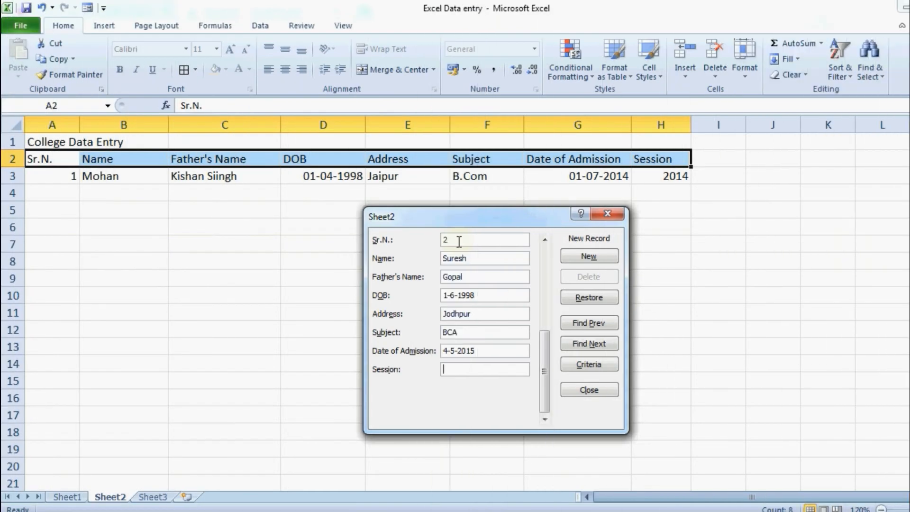
pyautogui.write('2015')
pyautogui.click(590, 257)
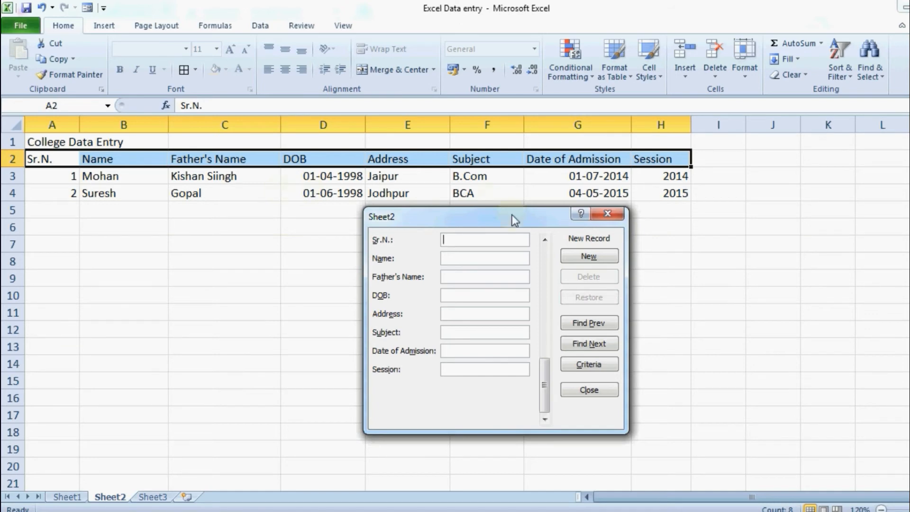
# Close the data form, then merge A1:H1 and make the title bold, centred and enlarged
pyautogui.click(604, 218)
pyautogui.click(86, 224)
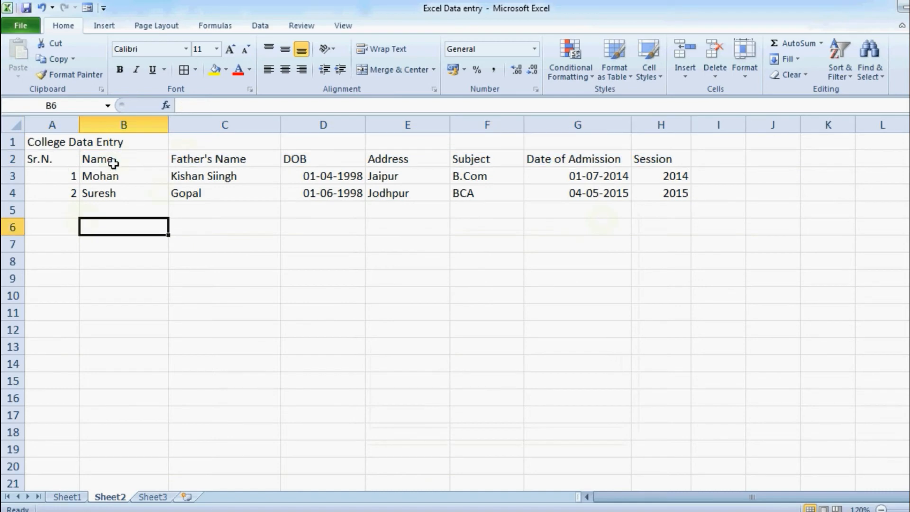
pyautogui.click(114, 164)
pyautogui.click(118, 192)
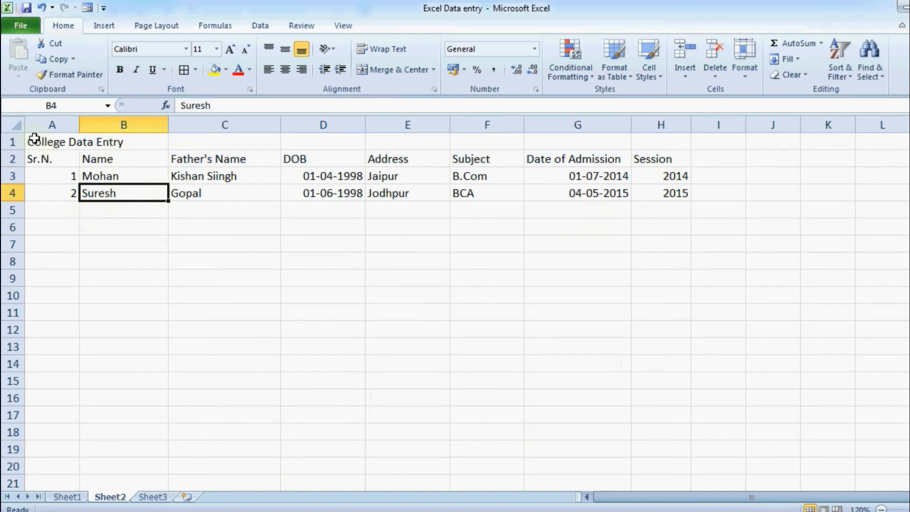
pyautogui.moveTo(34, 139); pyautogui.dragTo(664, 142)
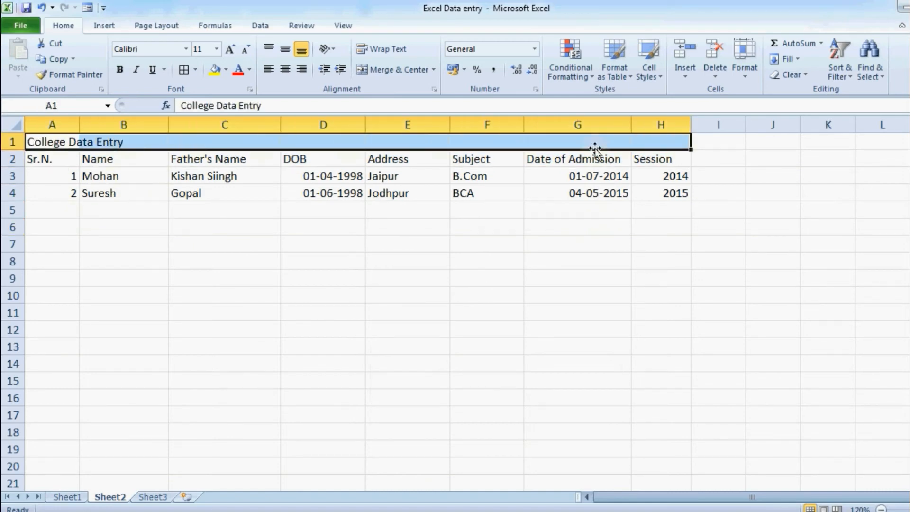
pyautogui.click(372, 74)
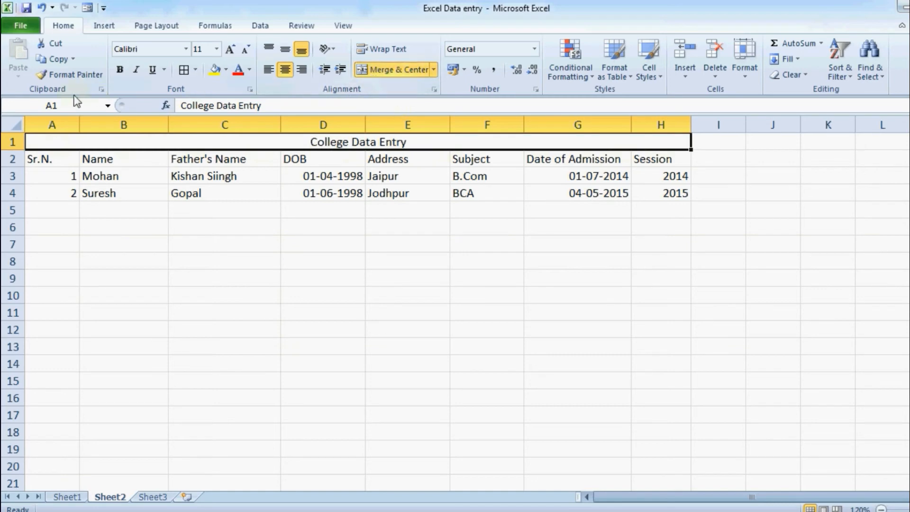
pyautogui.click(285, 49)
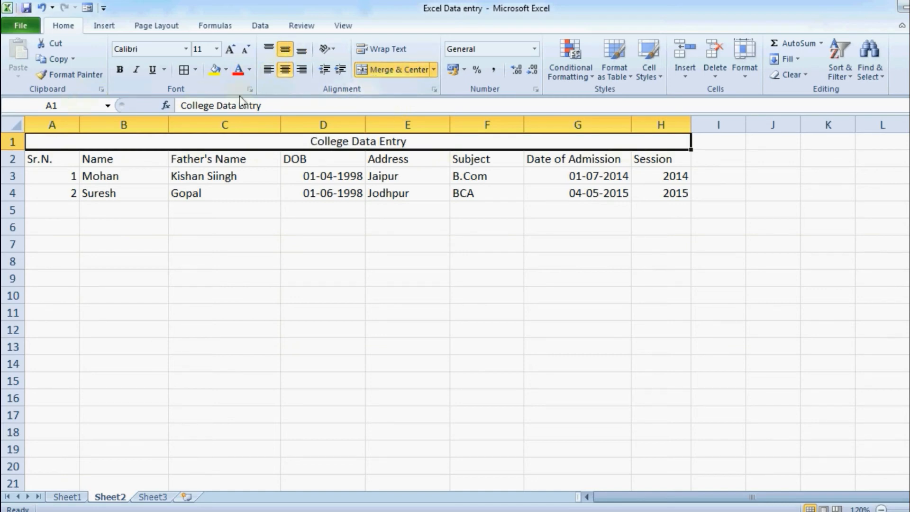
pyautogui.click(120, 69)
pyautogui.click(230, 50)
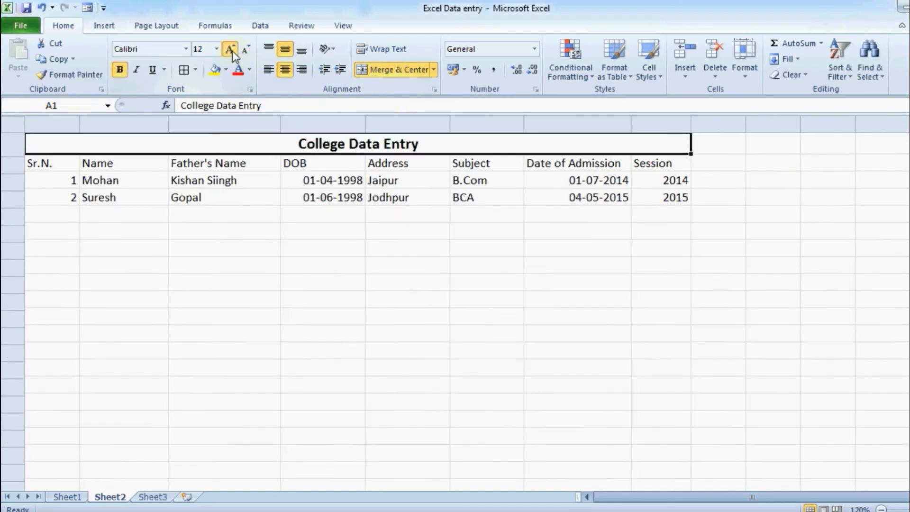
pyautogui.click(233, 50)
pyautogui.click(209, 214)
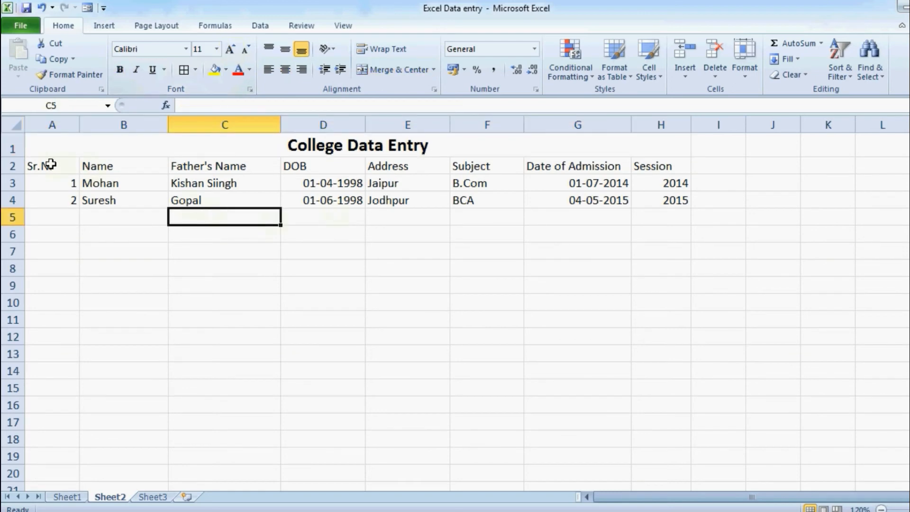
# Make the row 2 column headers bold and centred
pyautogui.moveTo(51, 164); pyautogui.dragTo(640, 167)
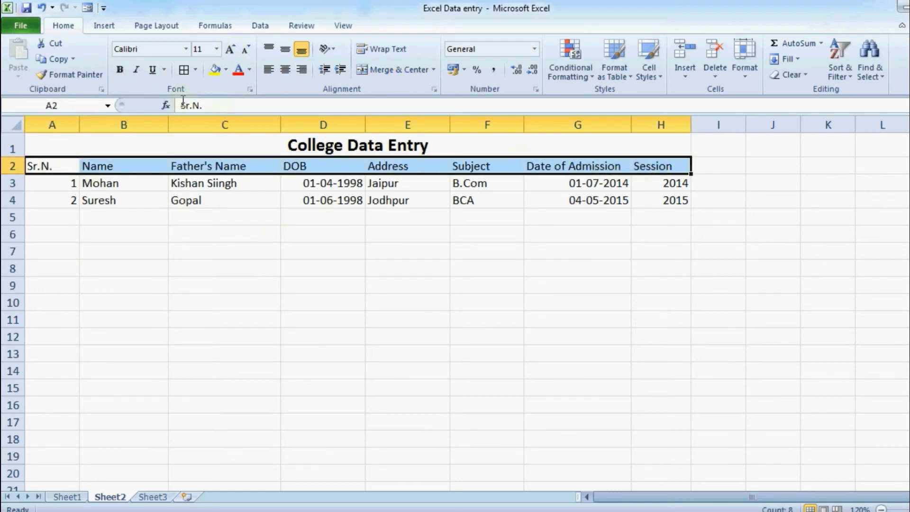
pyautogui.click(119, 70)
pyautogui.click(284, 70)
pyautogui.click(327, 233)
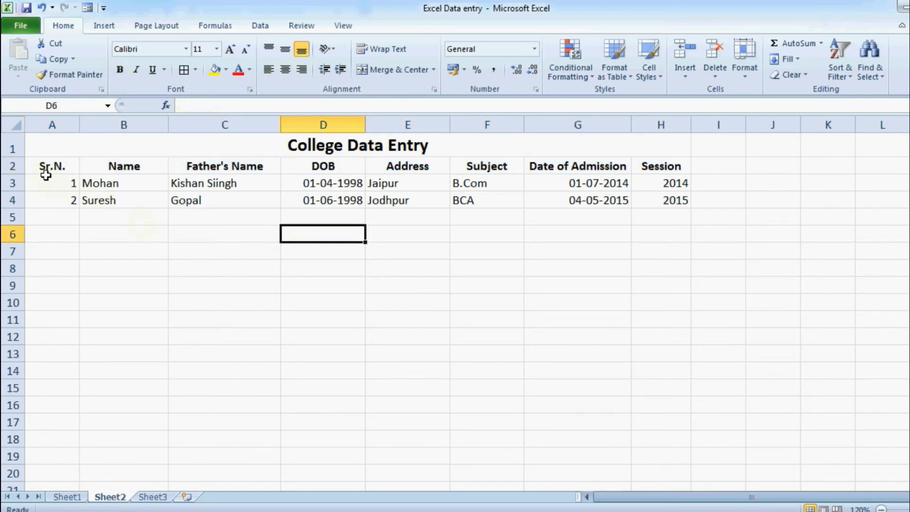
pyautogui.moveTo(46, 175); pyautogui.dragTo(685, 464)
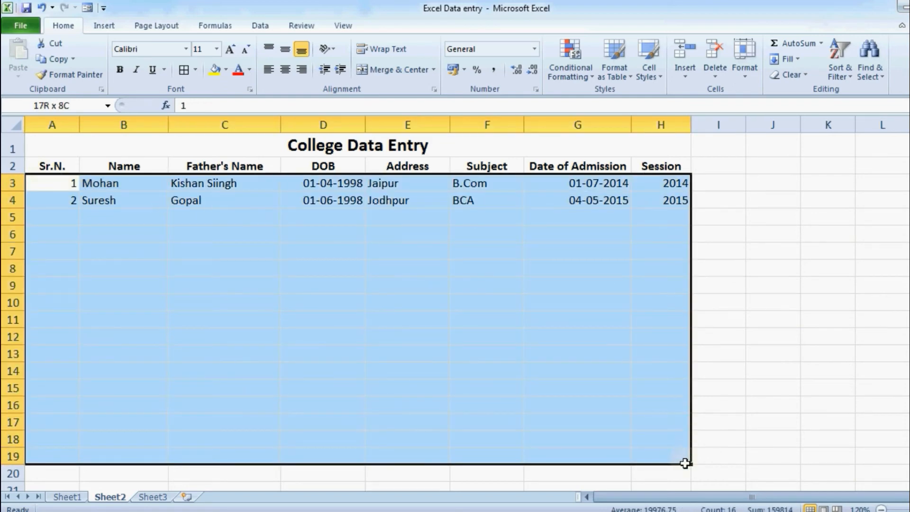
# Centre the records in A3:H19 and apply All Borders to A1:H19
pyautogui.click(285, 69)
pyautogui.moveTo(36, 153); pyautogui.dragTo(401, 459)
pyautogui.click(195, 69)
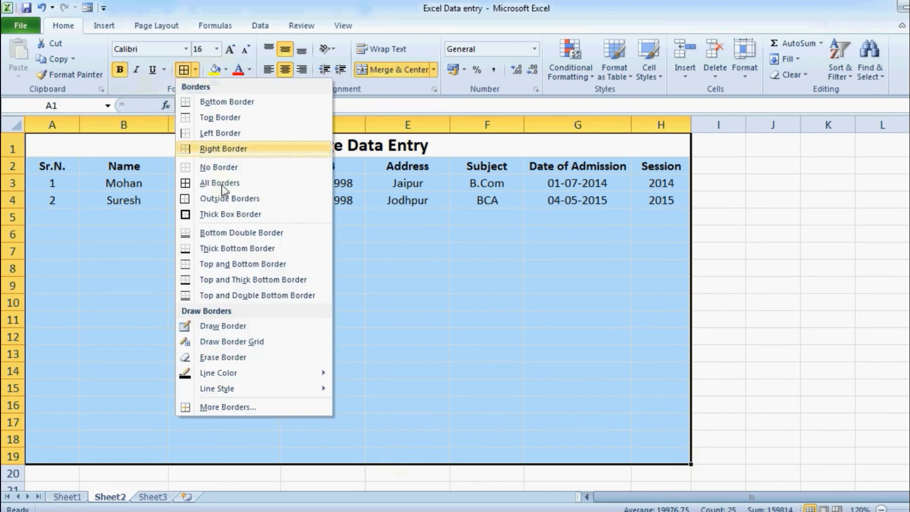
pyautogui.click(232, 183)
pyautogui.click(407, 251)
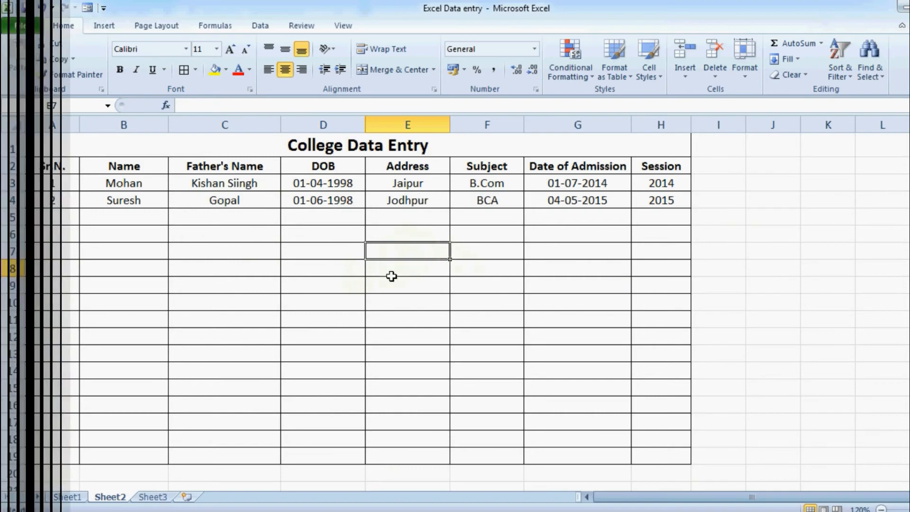
pyautogui.click(308, 246)
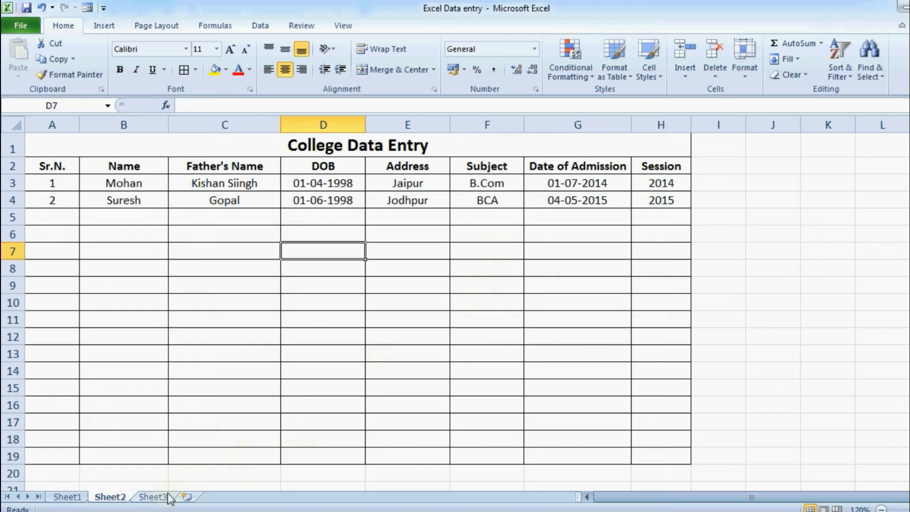
# On Sheet3, enter the 'Bank Details' title and the headers Sr.No., Name and Bank Name
pyautogui.click(152, 496)
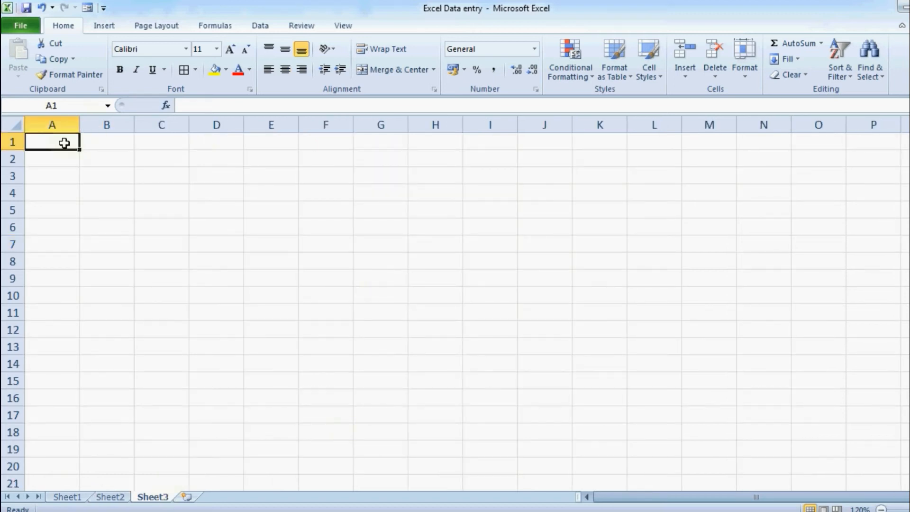
pyautogui.write('Bank De')
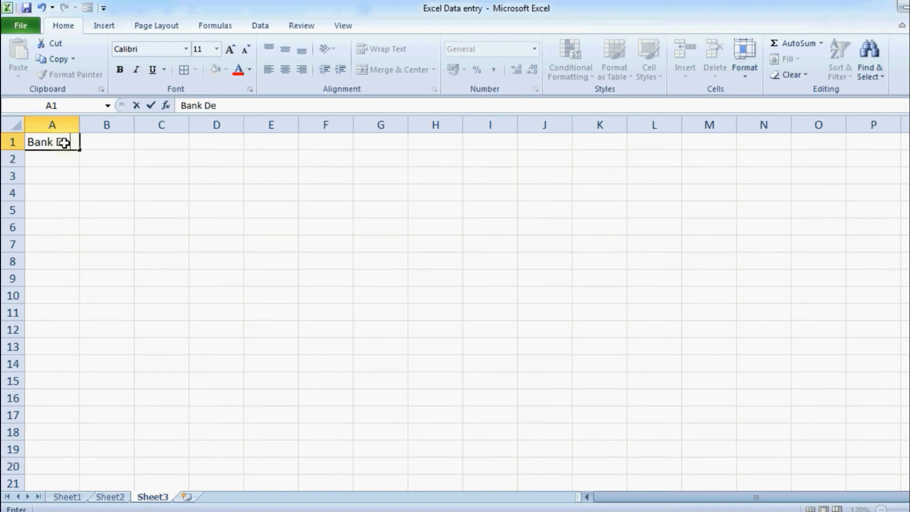
pyautogui.write('tails')
pyautogui.press('Return')
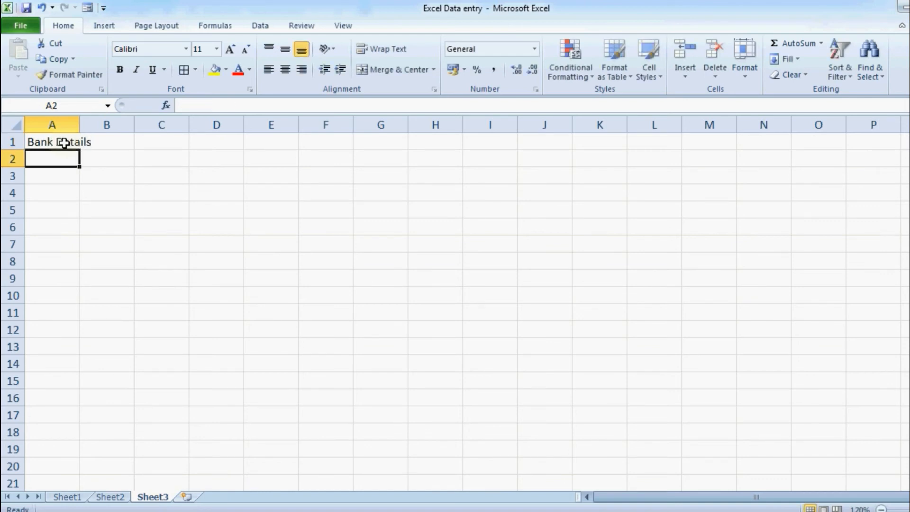
pyautogui.write('Sr.')
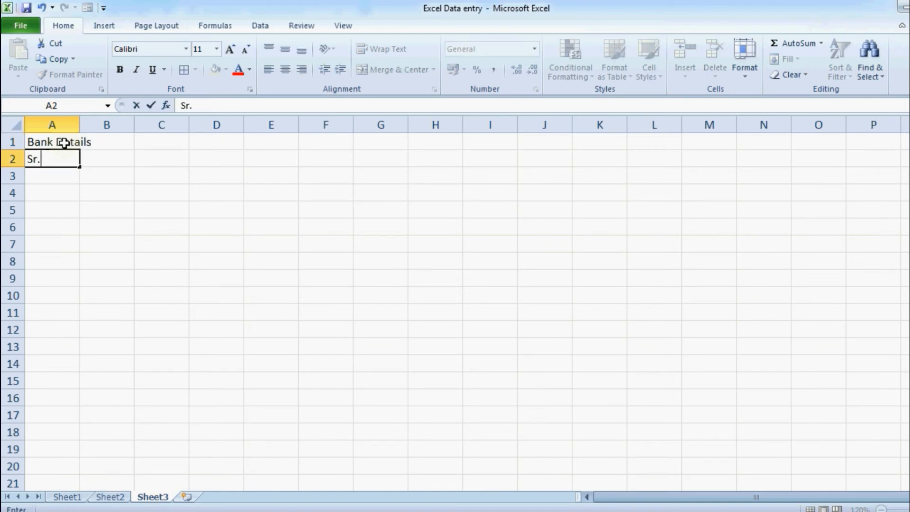
pyautogui.write('No.')
pyautogui.press('Tab')
pyautogui.write('Name')
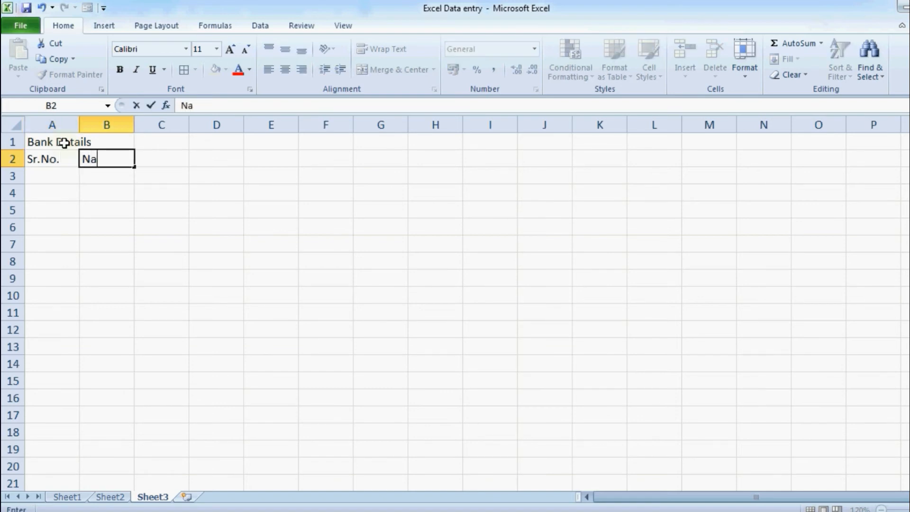
pyautogui.press('Tab')
pyautogui.write('Bank Name')
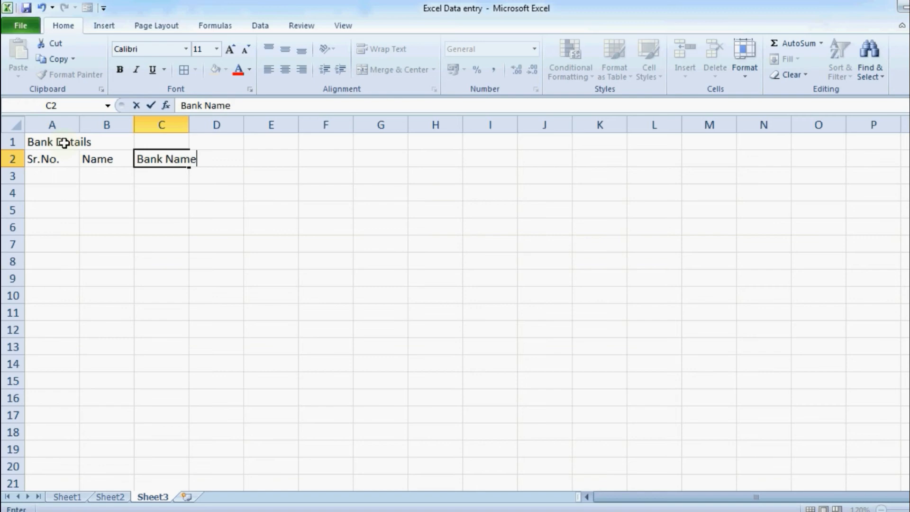
pyautogui.press('Tab')
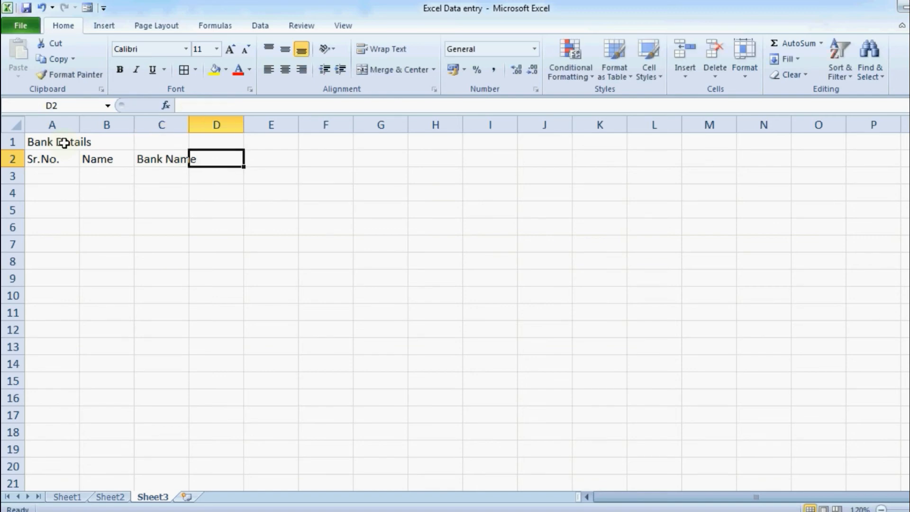
# Add the headers Brach, IFCI Code and Account No in D2:F2
pyautogui.write('Br')
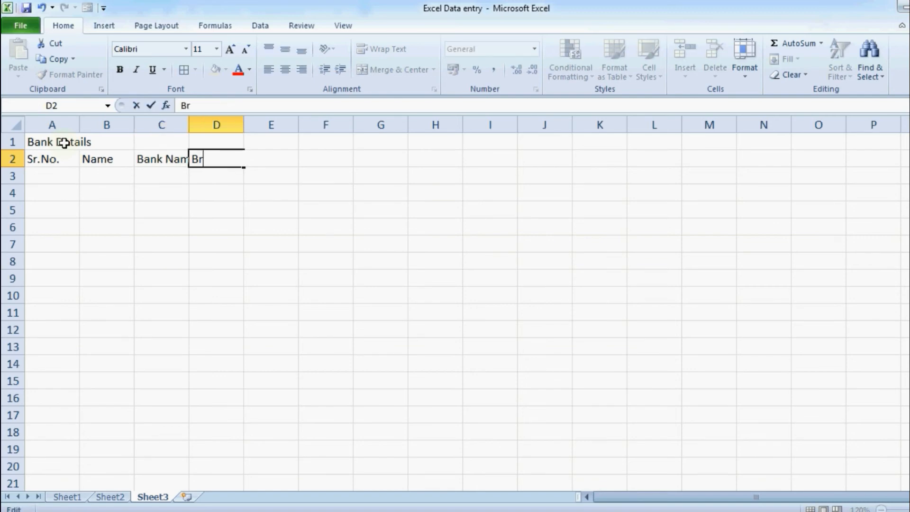
pyautogui.write('ach')
pyautogui.press('Tab')
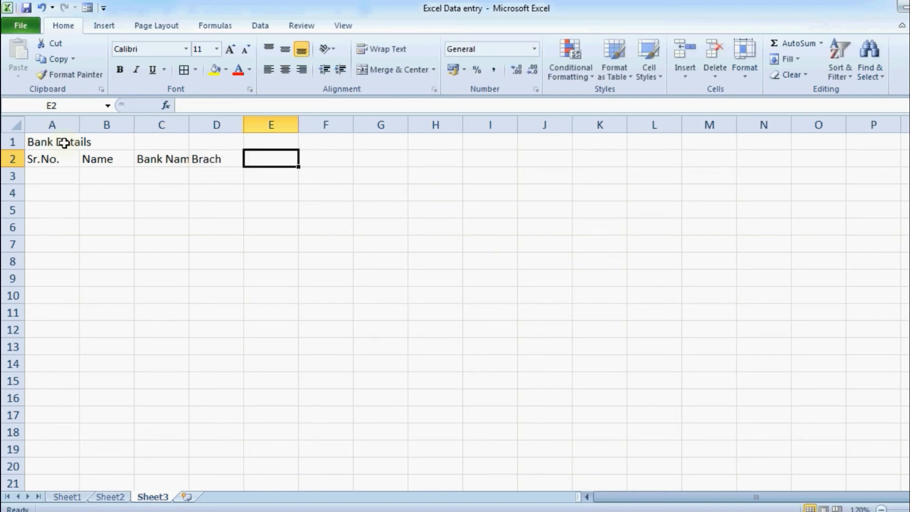
pyautogui.write('IF')
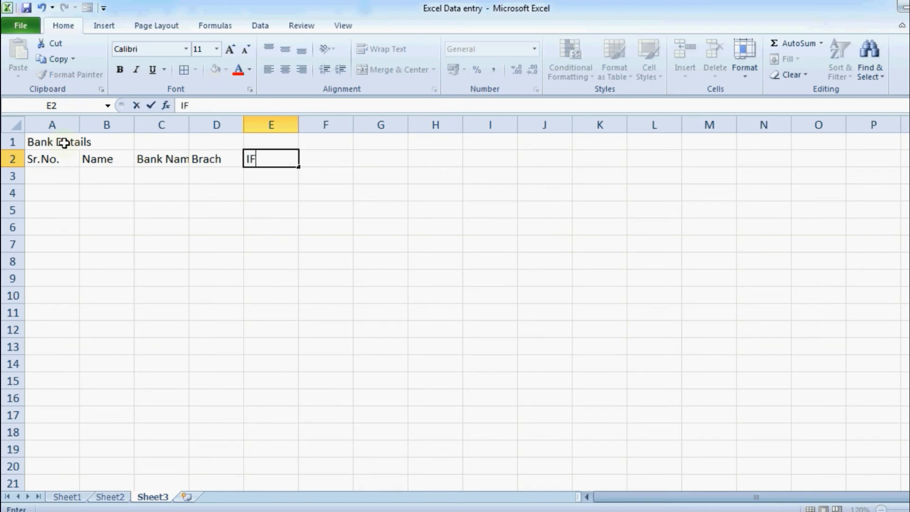
pyautogui.write('I Code')
pyautogui.press('Tab')
pyautogui.write('Account NO')
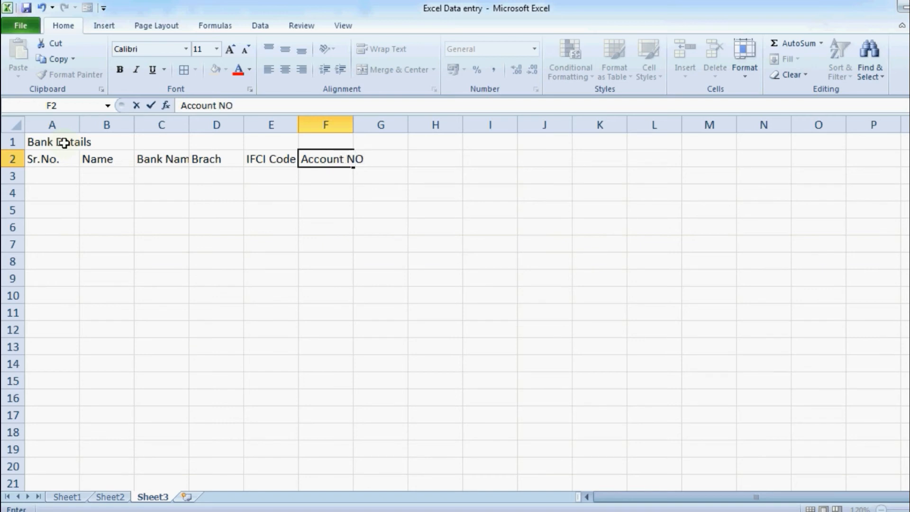
pyautogui.press('BackSpace')
pyautogui.write('o')
pyautogui.press('Return')
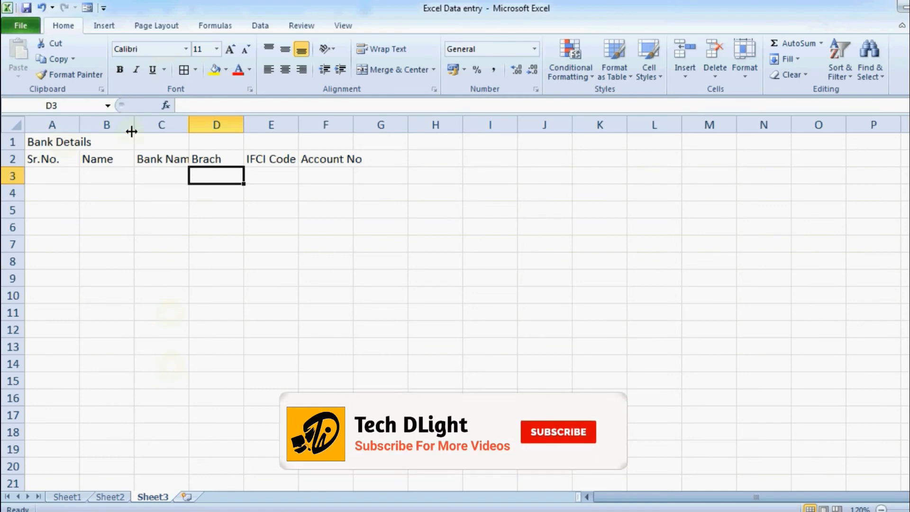
# Widen columns B through F so the headers fit
pyautogui.moveTo(134, 126); pyautogui.dragTo(164, 127)
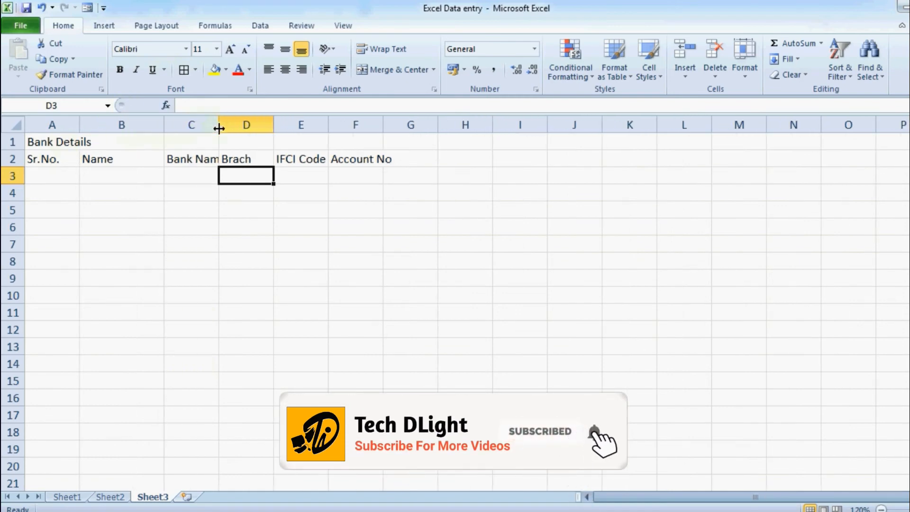
pyautogui.moveTo(219, 125); pyautogui.dragTo(335, 124)
pyautogui.moveTo(390, 124); pyautogui.dragTo(444, 129)
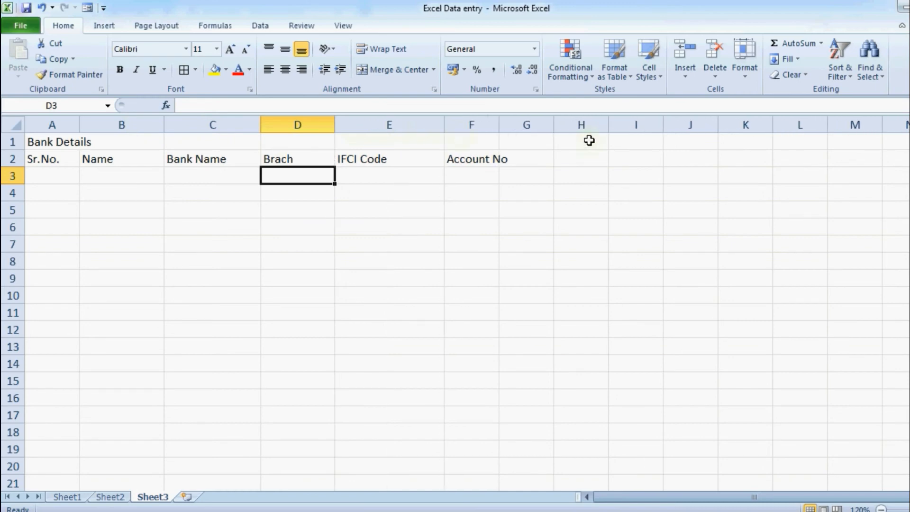
pyautogui.moveTo(499, 125); pyautogui.dragTo(580, 132)
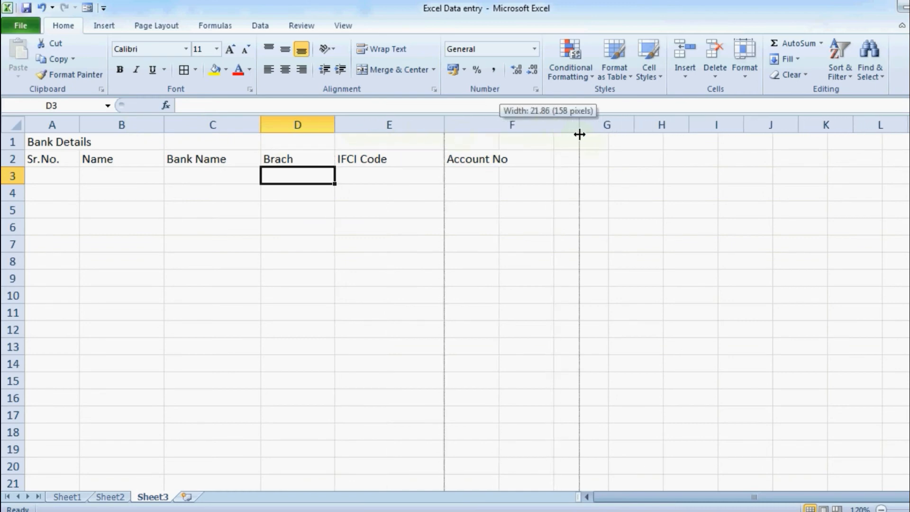
pyautogui.click(389, 227)
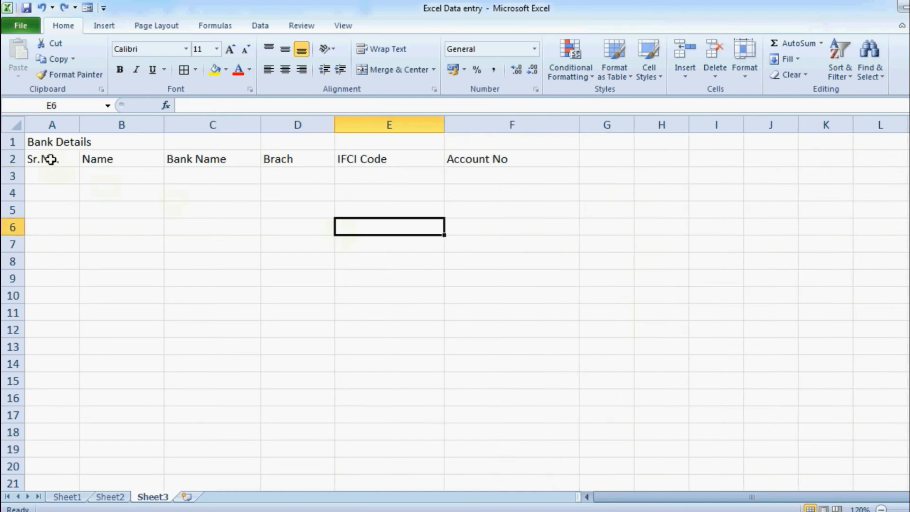
pyautogui.moveTo(51, 159); pyautogui.dragTo(466, 160)
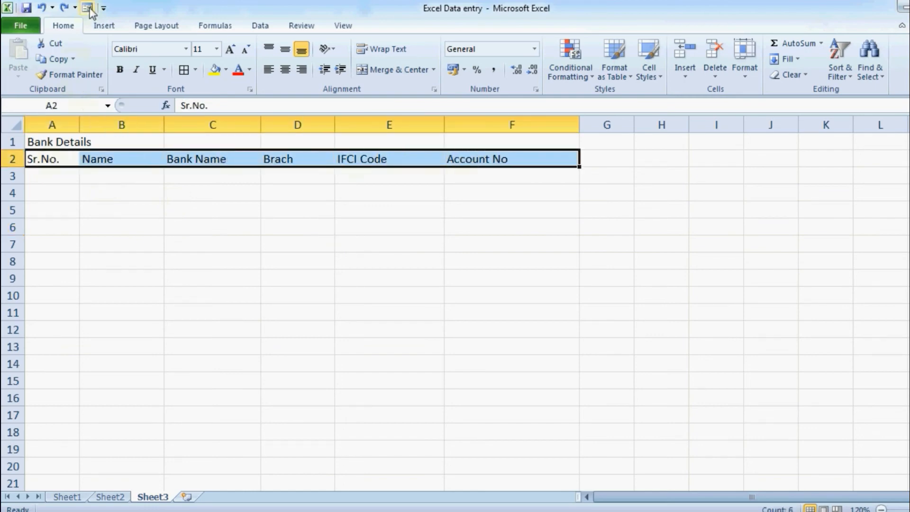
# Add bank record 1 through the data form with SBI, Jaipur, the IFSC code and account number
pyautogui.click(88, 8)
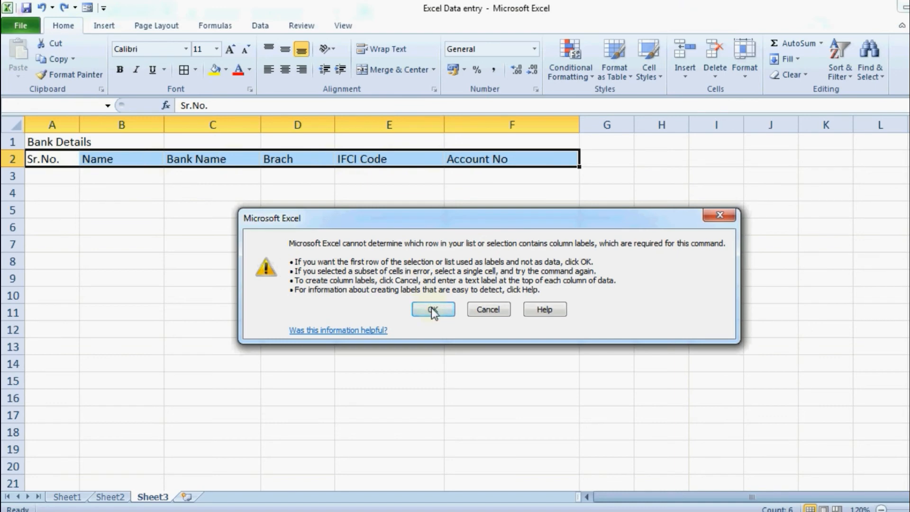
pyautogui.click(432, 310)
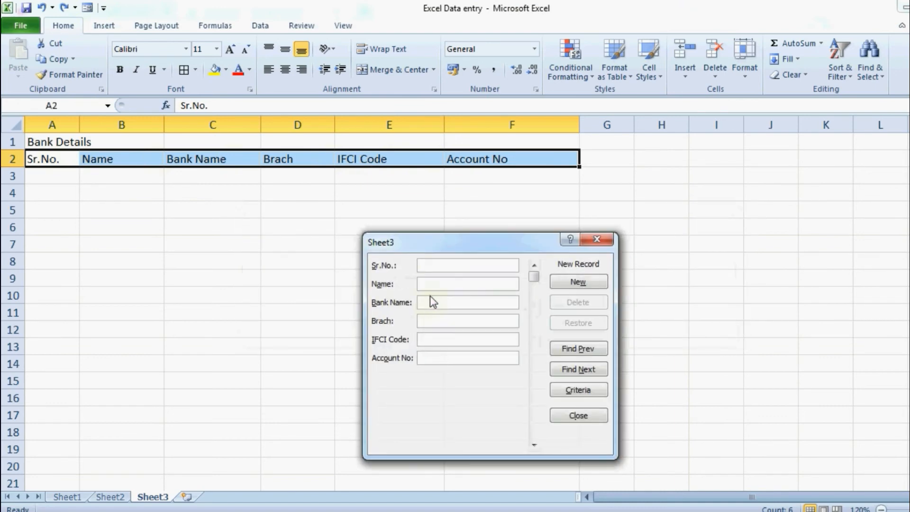
pyautogui.write('1')
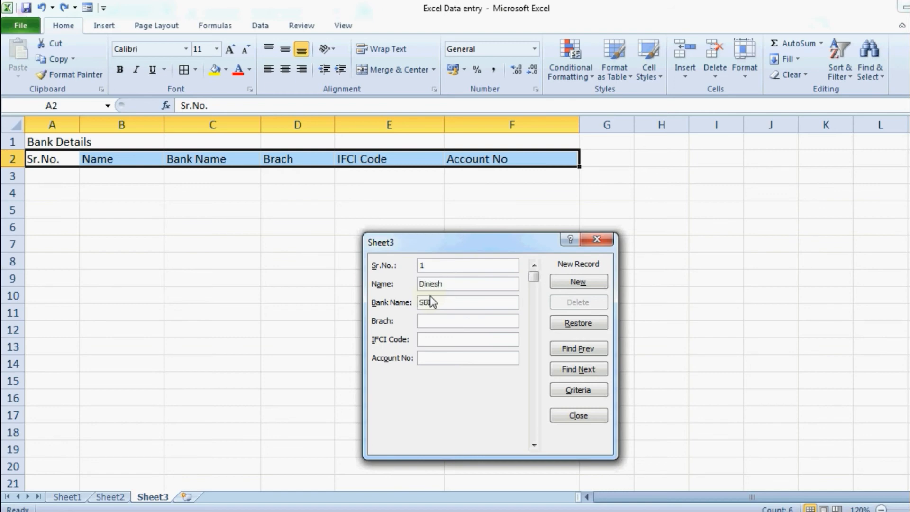
pyautogui.write('Jaipur')
pyautogui.write('SBIN')
pyautogui.write('000123')
pyautogui.write('4')
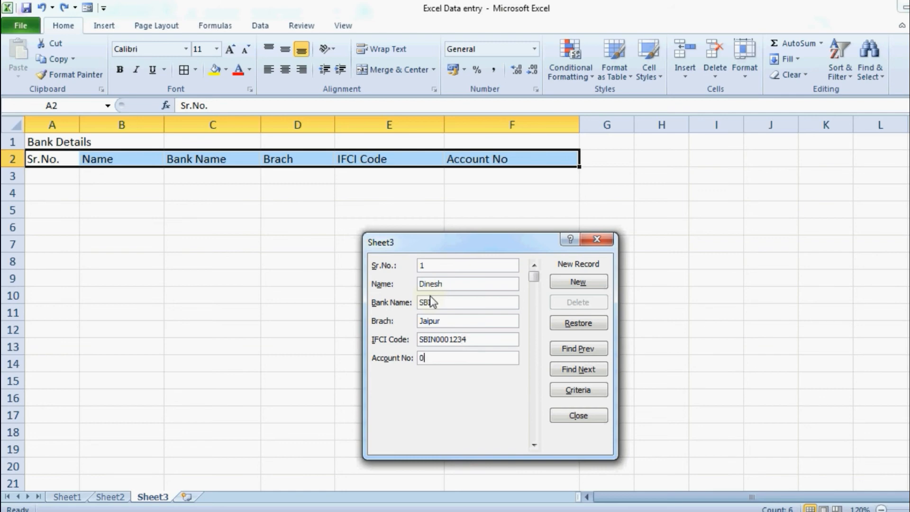
pyautogui.click(587, 285)
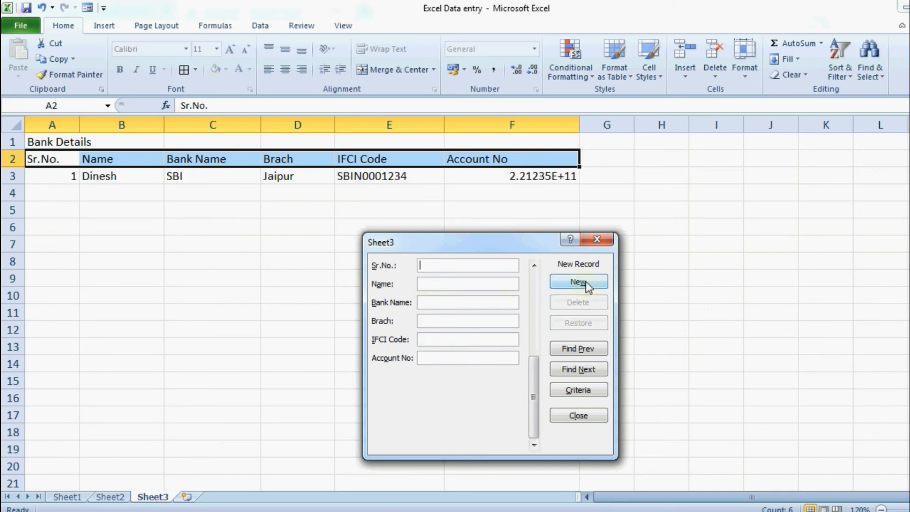
pyautogui.click(598, 240)
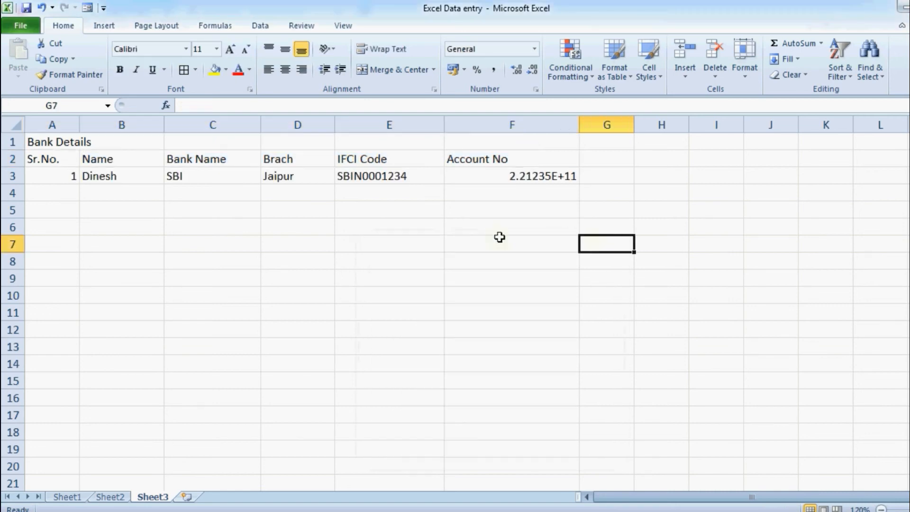
# Re-enter the F3 account number as text with a leading apostrophe
pyautogui.doubleClick(497, 177)
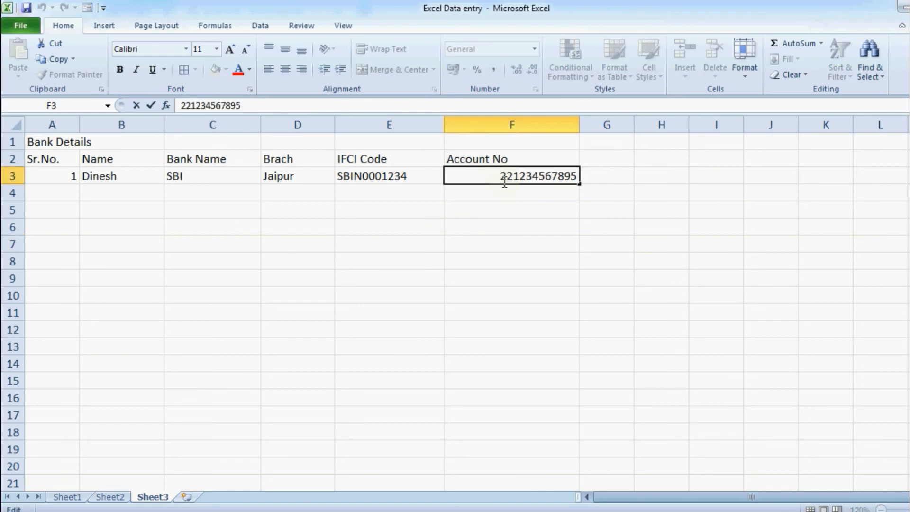
pyautogui.press('Return')
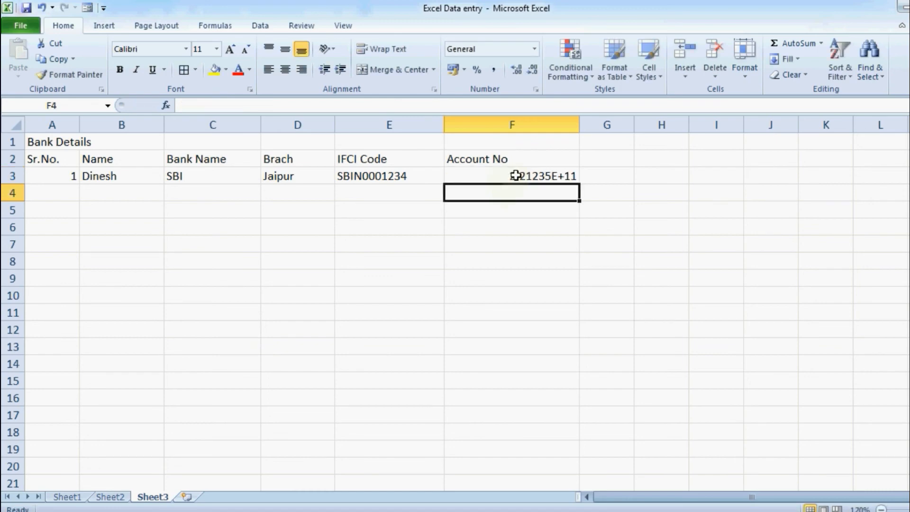
pyautogui.click(515, 176)
pyautogui.doubleClick(517, 195)
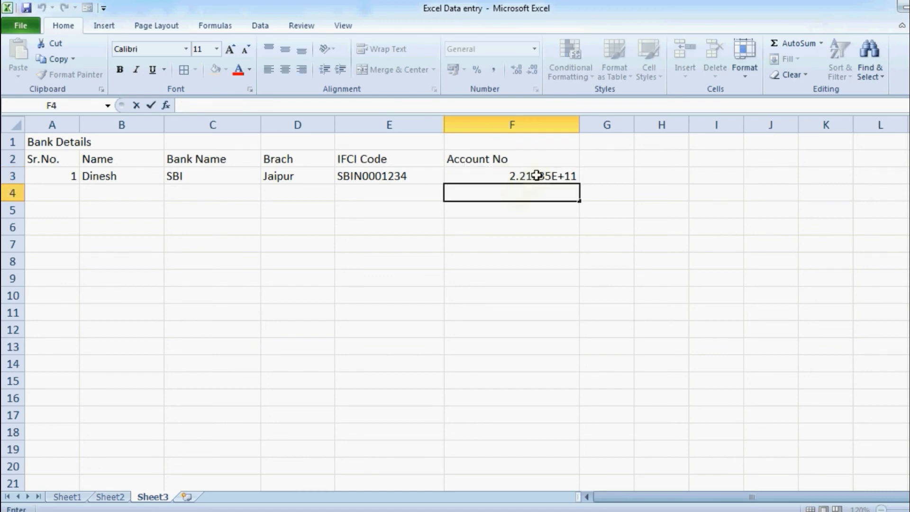
pyautogui.click(536, 176)
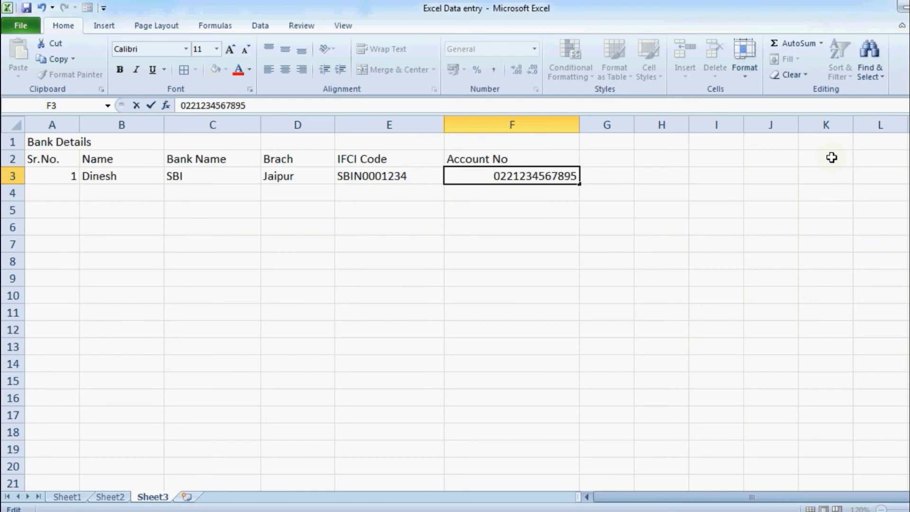
pyautogui.write("'")
pyautogui.press('Return')
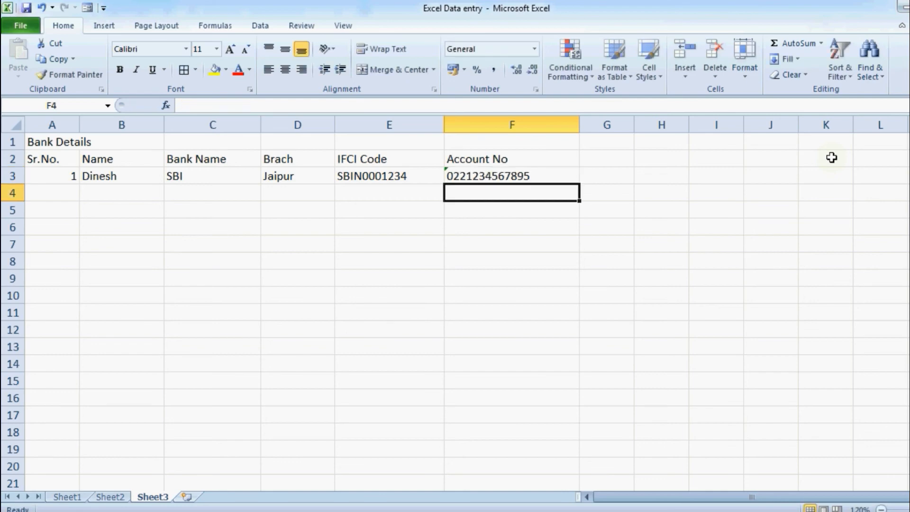
# Inspect F3's stored account value and its number-stored-as-text flag
pyautogui.click(485, 175)
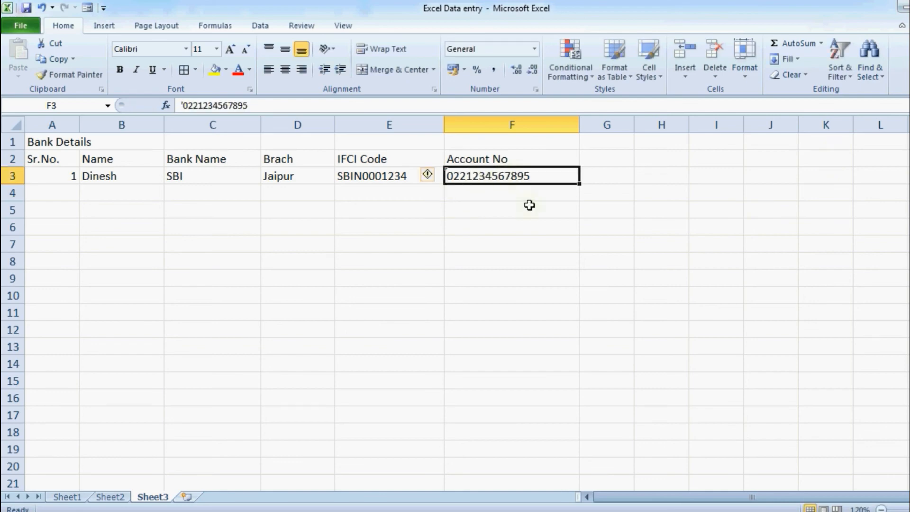
pyautogui.click(529, 193)
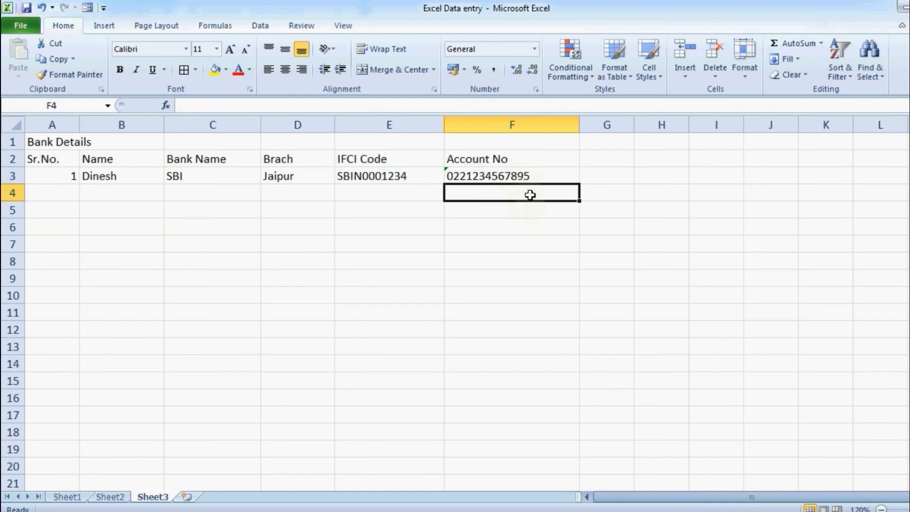
pyautogui.click(546, 176)
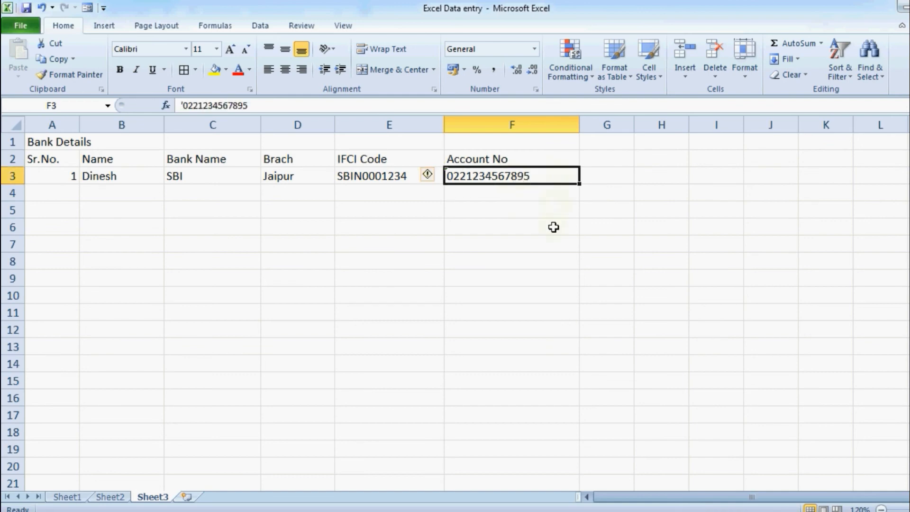
pyautogui.click(553, 227)
pyautogui.click(541, 171)
pyautogui.click(539, 194)
pyautogui.click(537, 230)
pyautogui.click(533, 244)
pyautogui.click(530, 295)
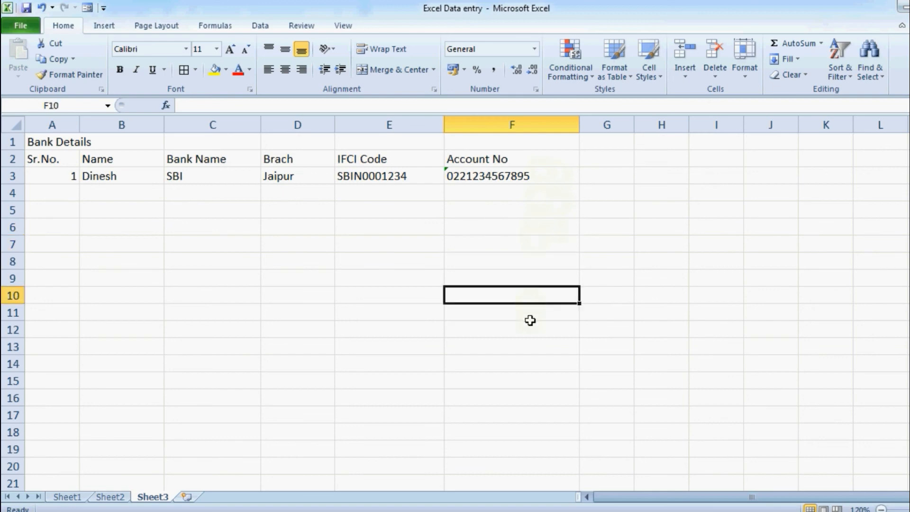
pyautogui.click(561, 179)
pyautogui.click(550, 211)
pyautogui.click(548, 244)
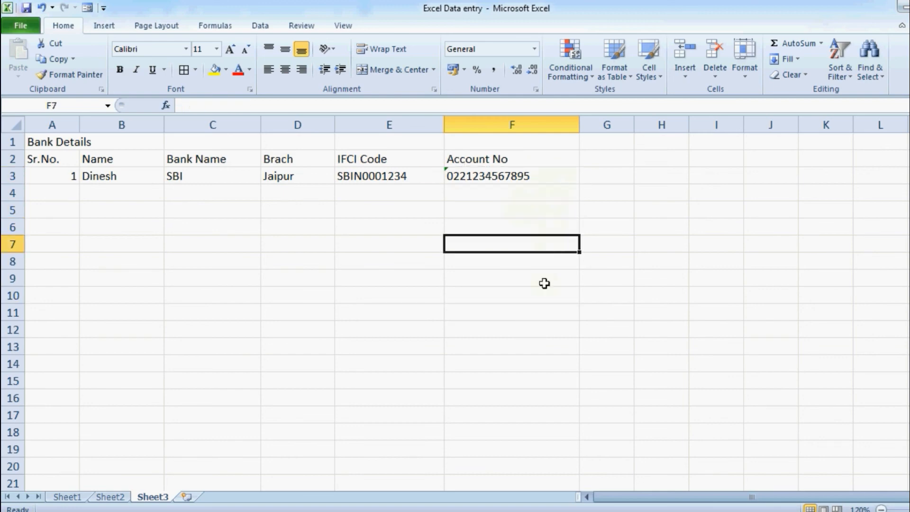
pyautogui.click(544, 283)
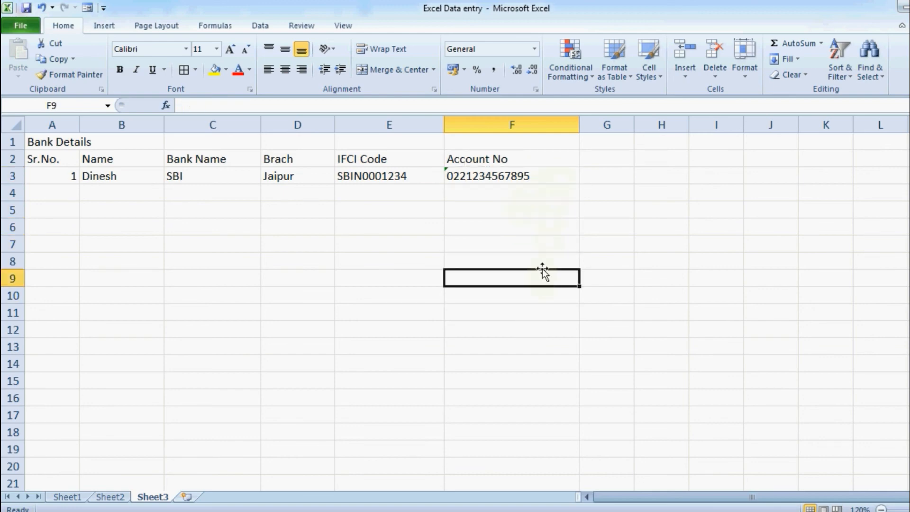
# Clear the account number from F3 and select column F
pyautogui.click(545, 179)
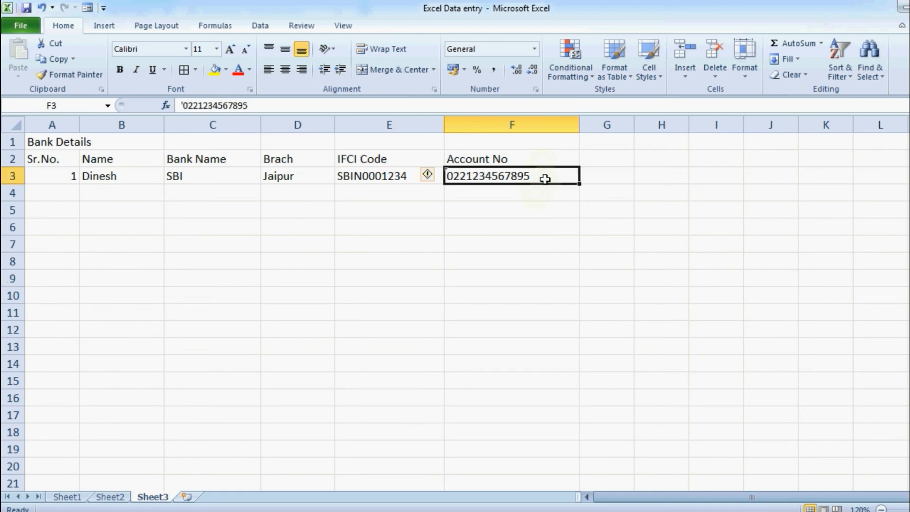
pyautogui.press('Delete')
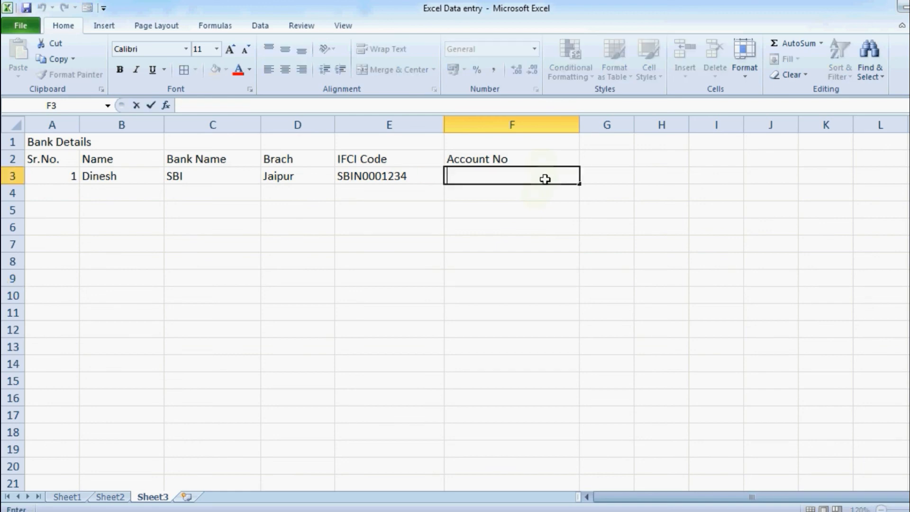
pyautogui.click(536, 123)
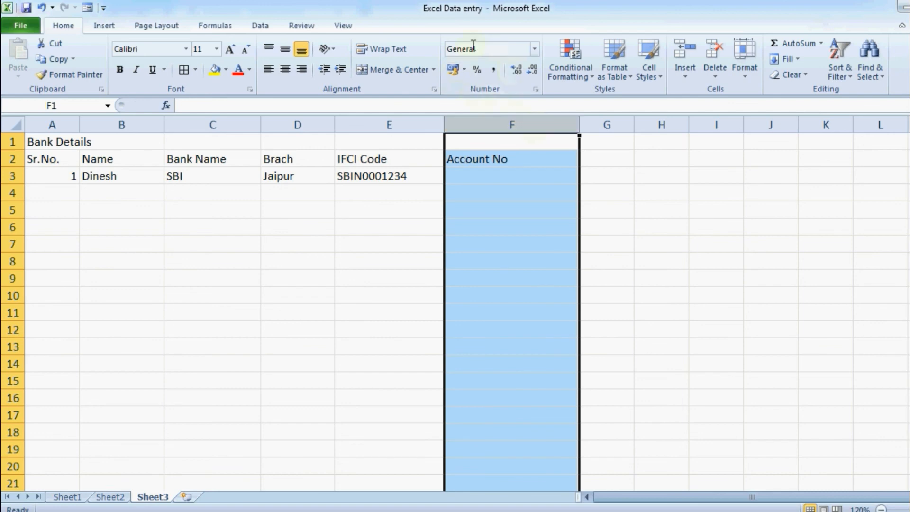
# Format column F as Text and enter the bank account number in F3, keeping its leading zero
pyautogui.click(534, 49)
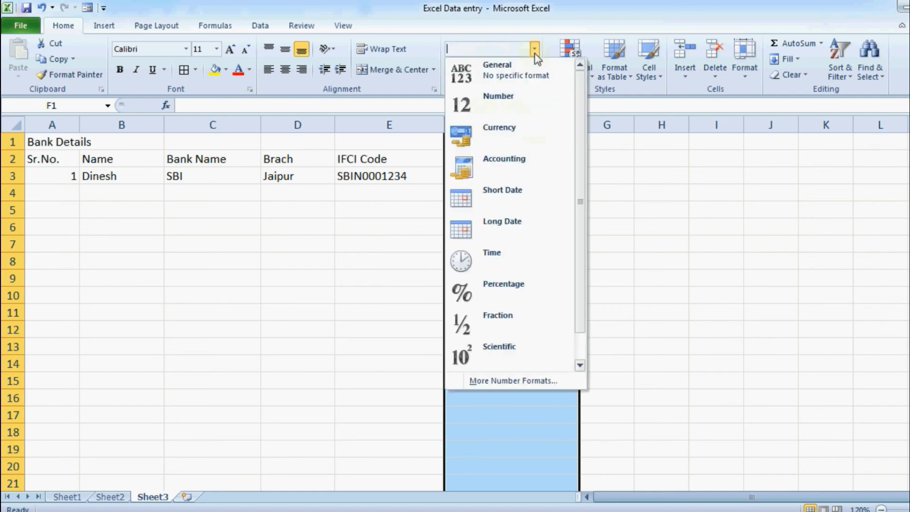
pyautogui.click(580, 362)
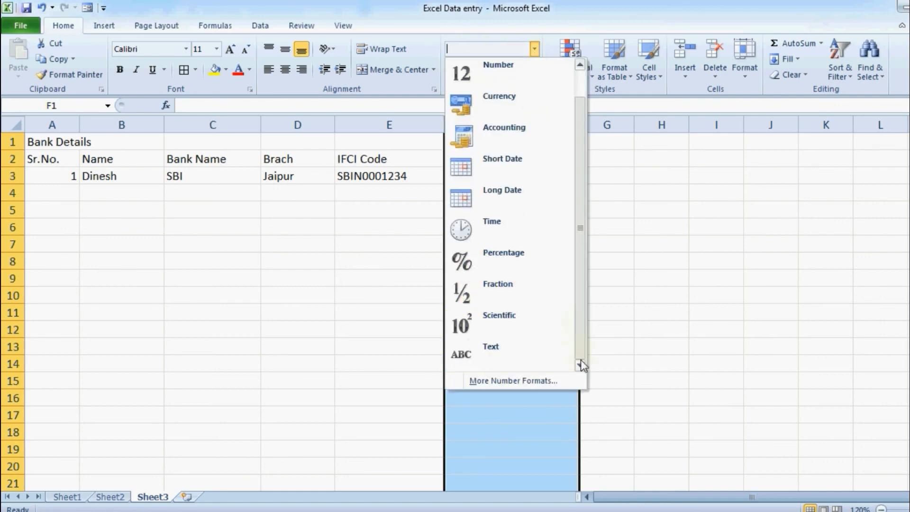
pyautogui.click(541, 356)
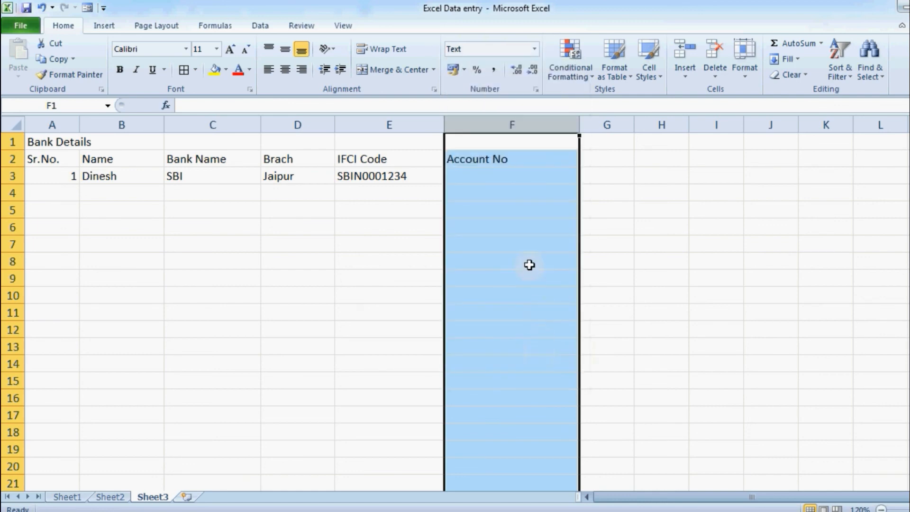
pyautogui.click(488, 181)
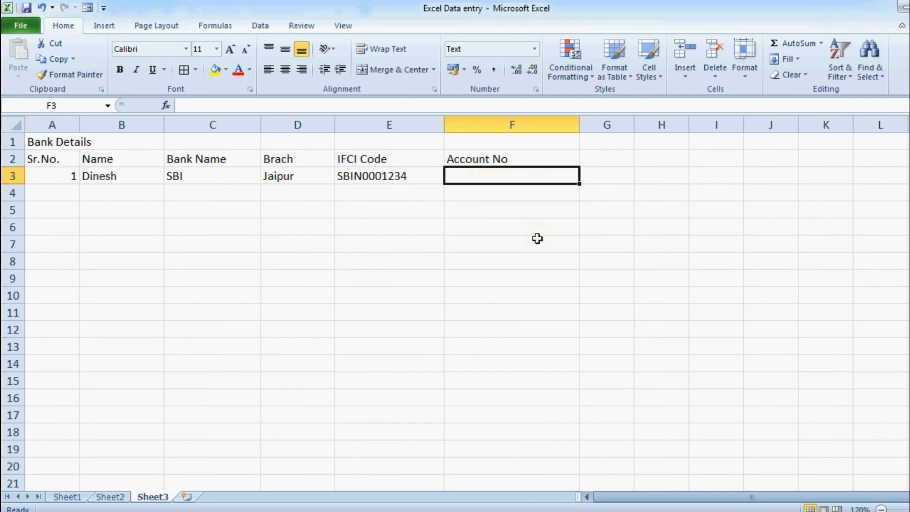
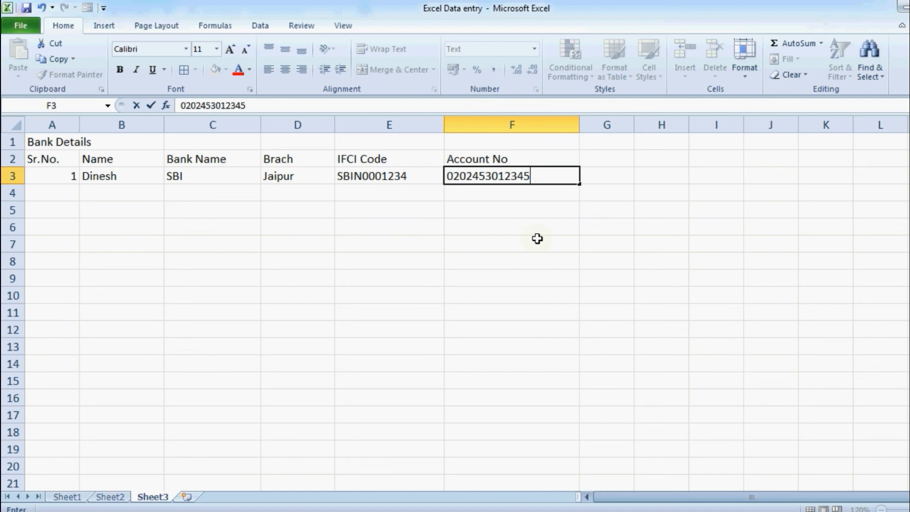
pyautogui.press('Return')
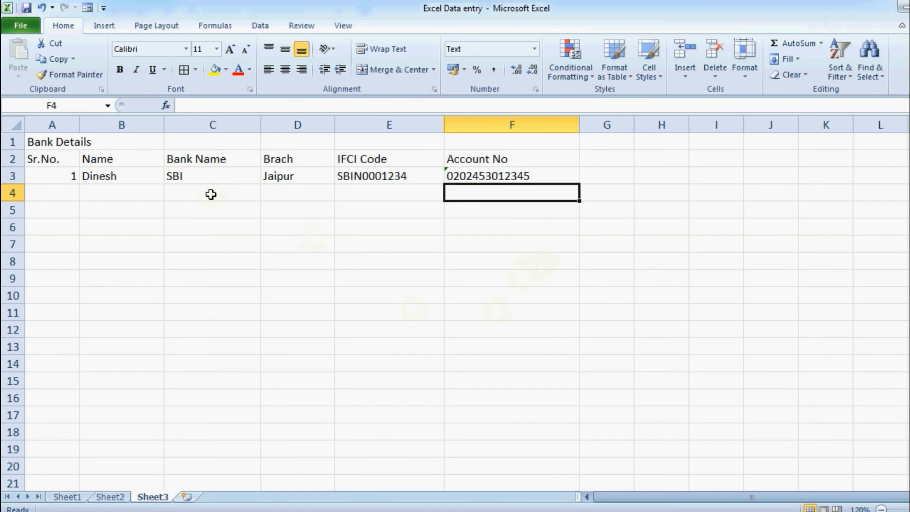
# Merge and center the Bank Details title across A1:F1, making it bold and larger
pyautogui.moveTo(55, 142); pyautogui.dragTo(541, 142)
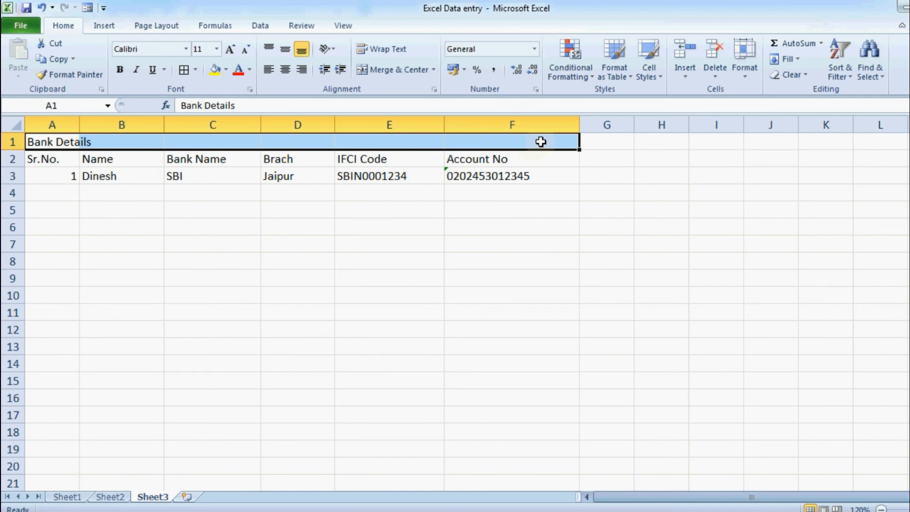
pyautogui.click(284, 71)
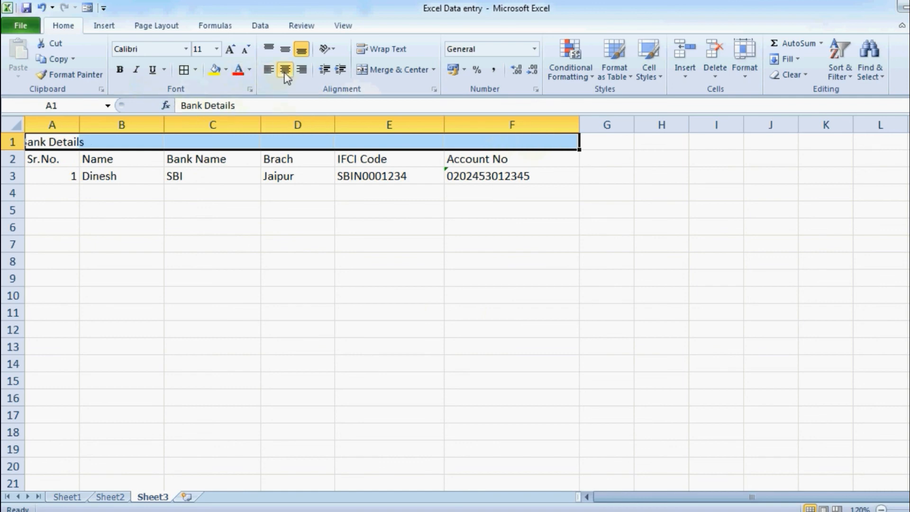
pyautogui.click(390, 71)
pyautogui.click(120, 71)
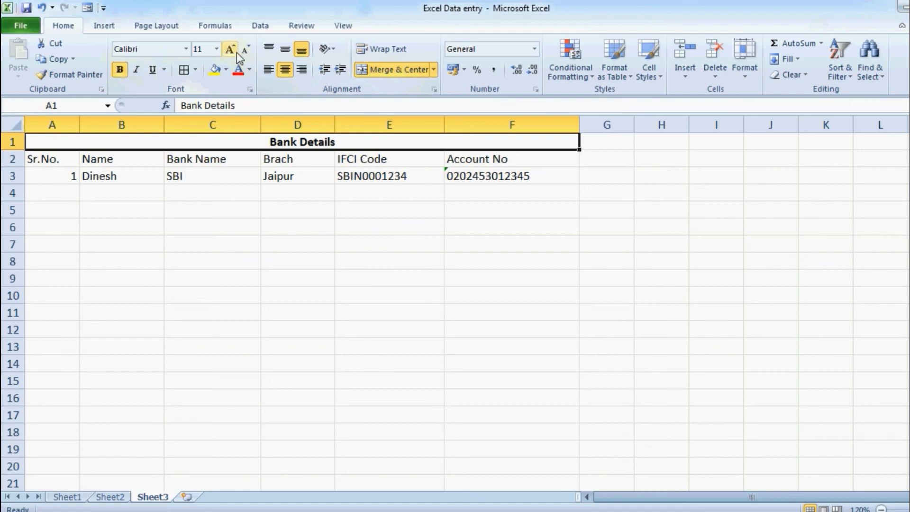
pyautogui.click(236, 53)
# Center the A2:F2 header labels horizontally and vertically, and make them bold
pyautogui.moveTo(62, 161); pyautogui.dragTo(541, 161)
pyautogui.click(290, 71)
pyautogui.click(286, 49)
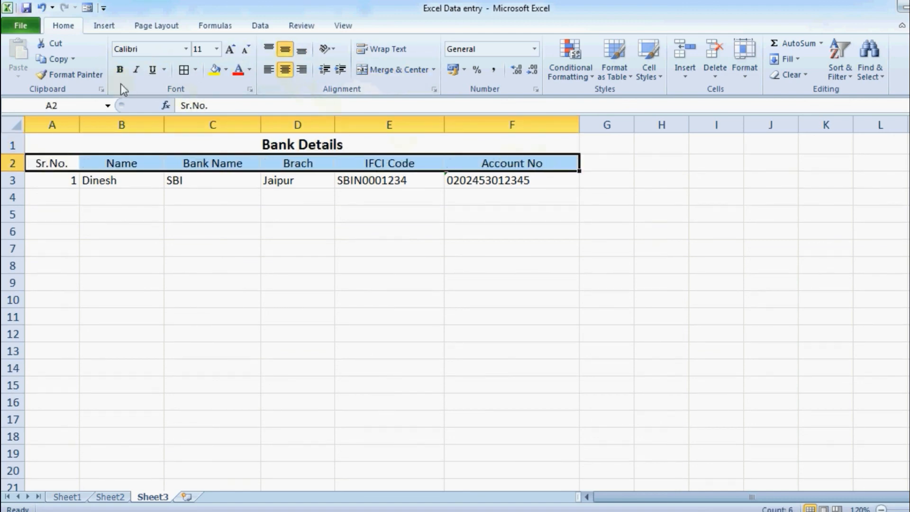
pyautogui.click(120, 70)
# Center all cells in A2:F19 and apply All Borders to the table
pyautogui.moveTo(41, 163); pyautogui.dragTo(534, 454)
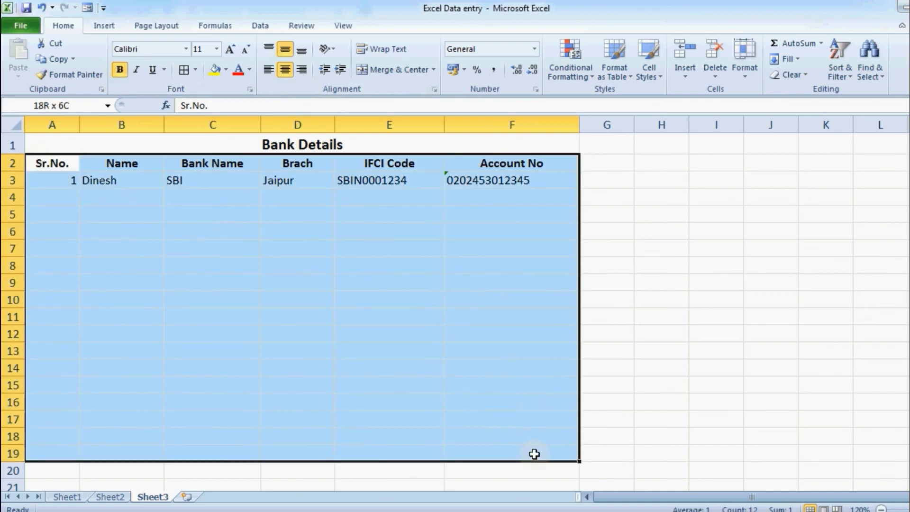
pyautogui.click(286, 71)
pyautogui.click(286, 70)
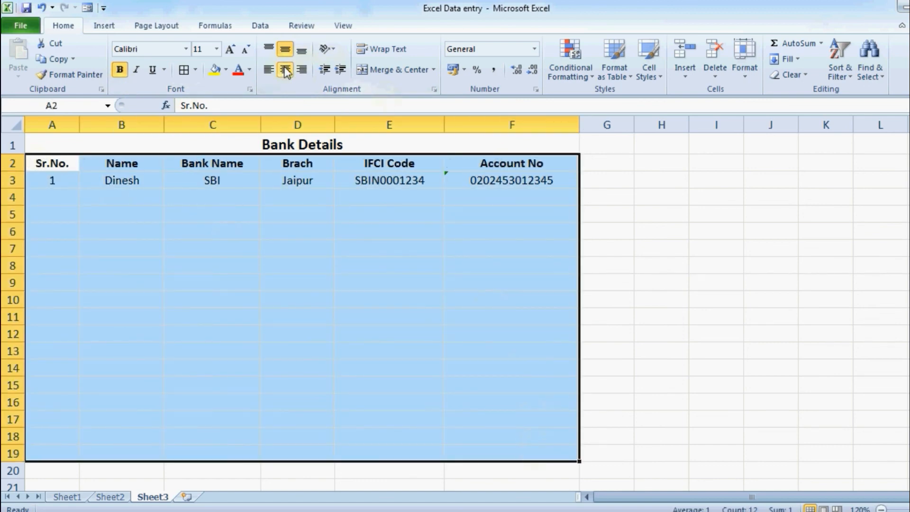
pyautogui.click(190, 71)
pyautogui.click(414, 202)
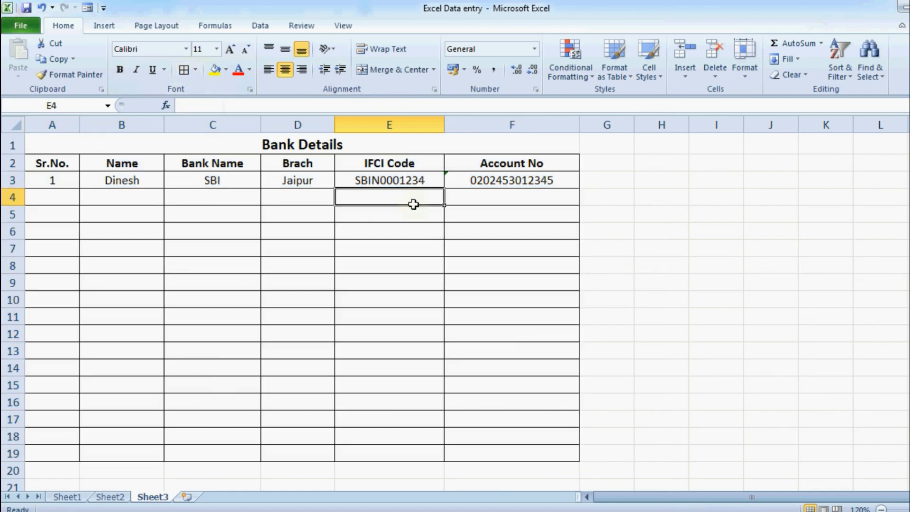